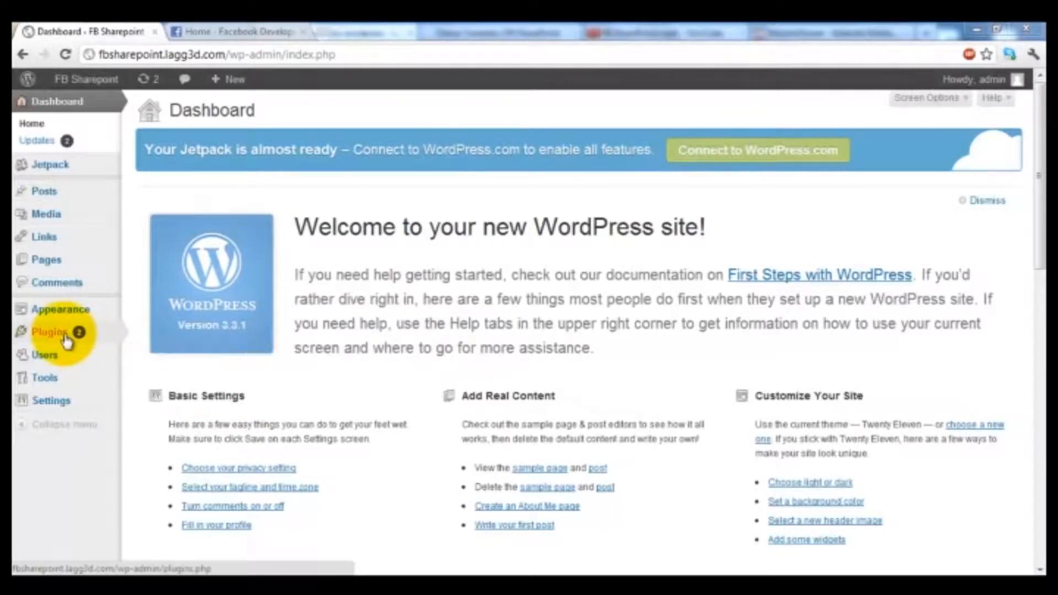
Install the plugin from the uploaded file FBSharepoint.zip and activate it.
{"action": "mouse_move", "coordinate": [66, 342]}
{"action": "left_click", "coordinate": [61, 341]}
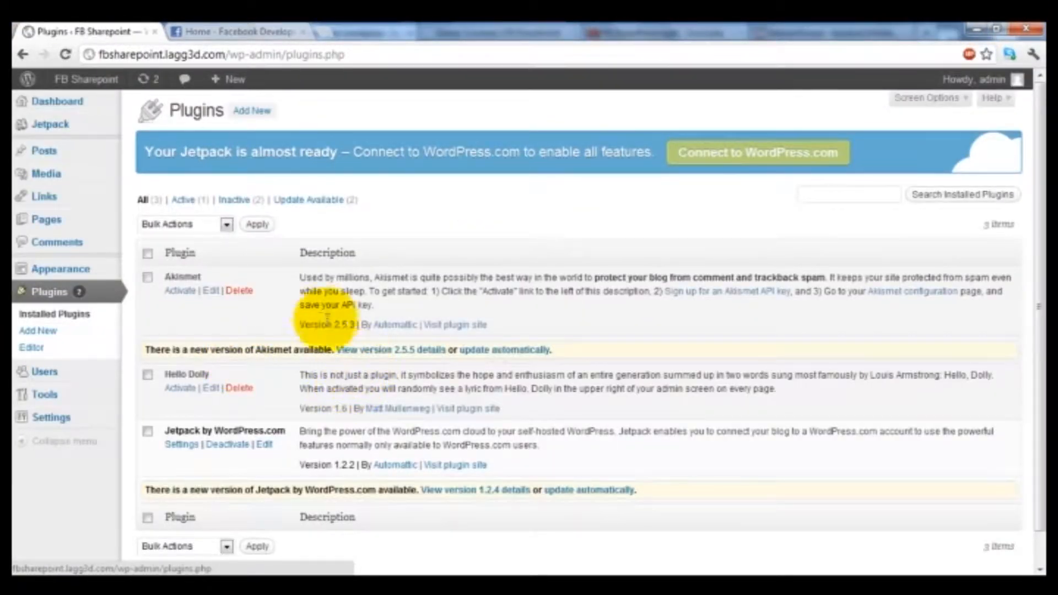
{"action": "left_click", "coordinate": [251, 113]}
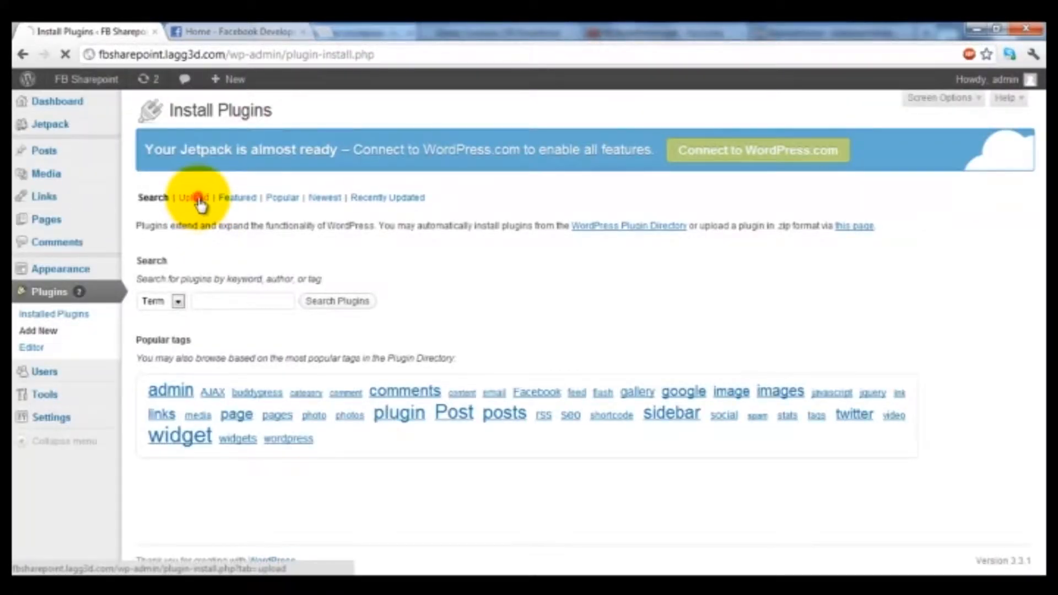
{"action": "left_click", "coordinate": [198, 203]}
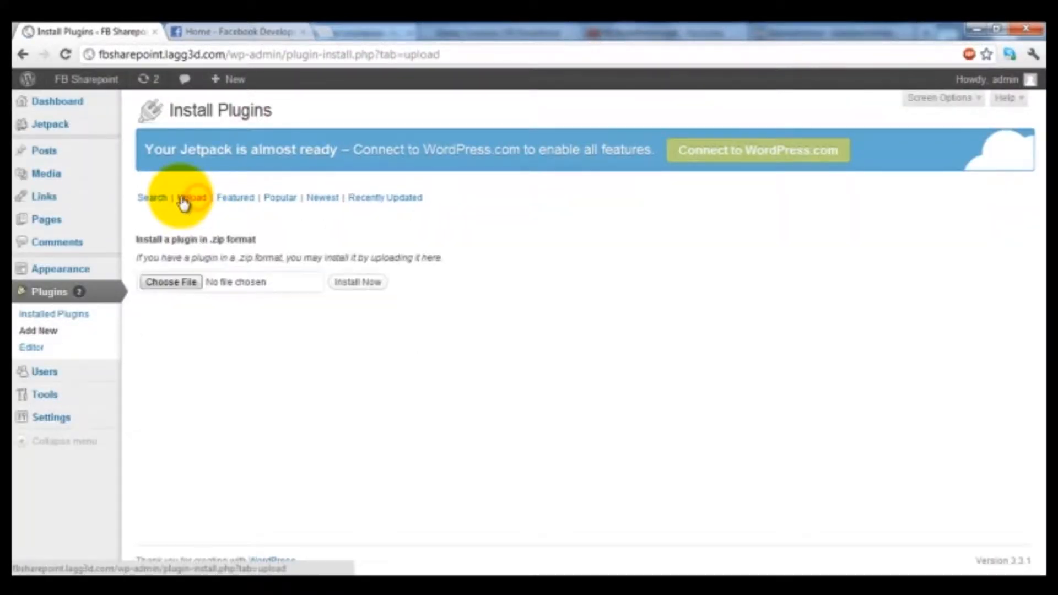
{"action": "left_click", "coordinate": [175, 289]}
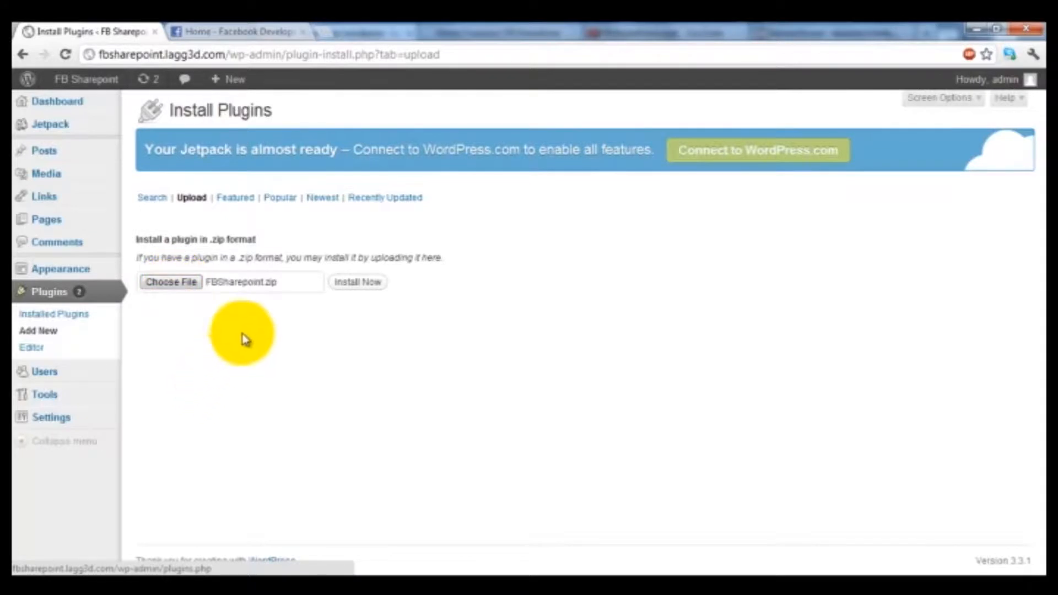
{"action": "left_click", "coordinate": [357, 283]}
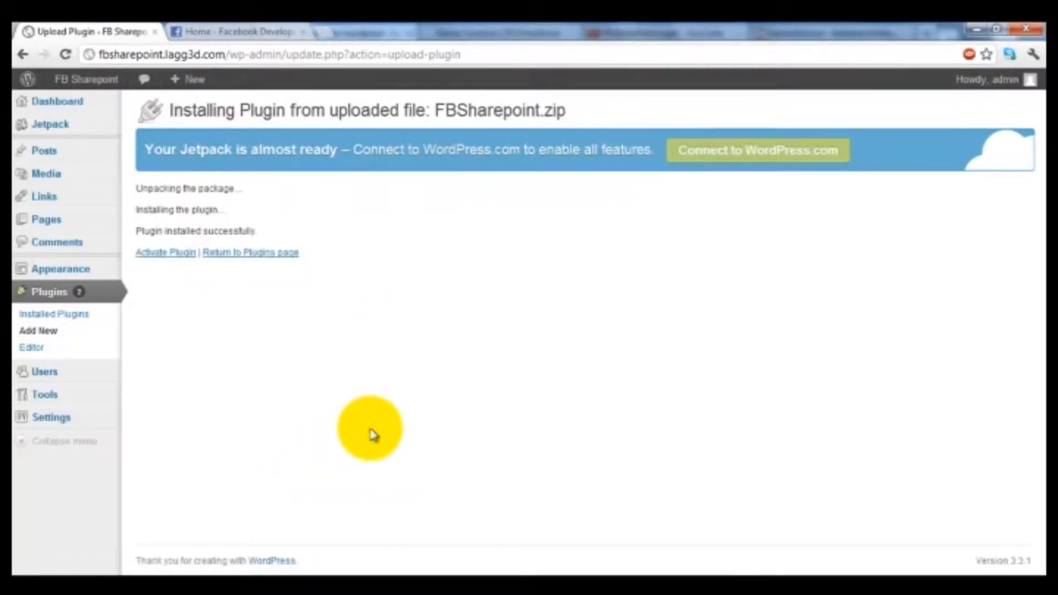
{"action": "left_click", "coordinate": [180, 255]}
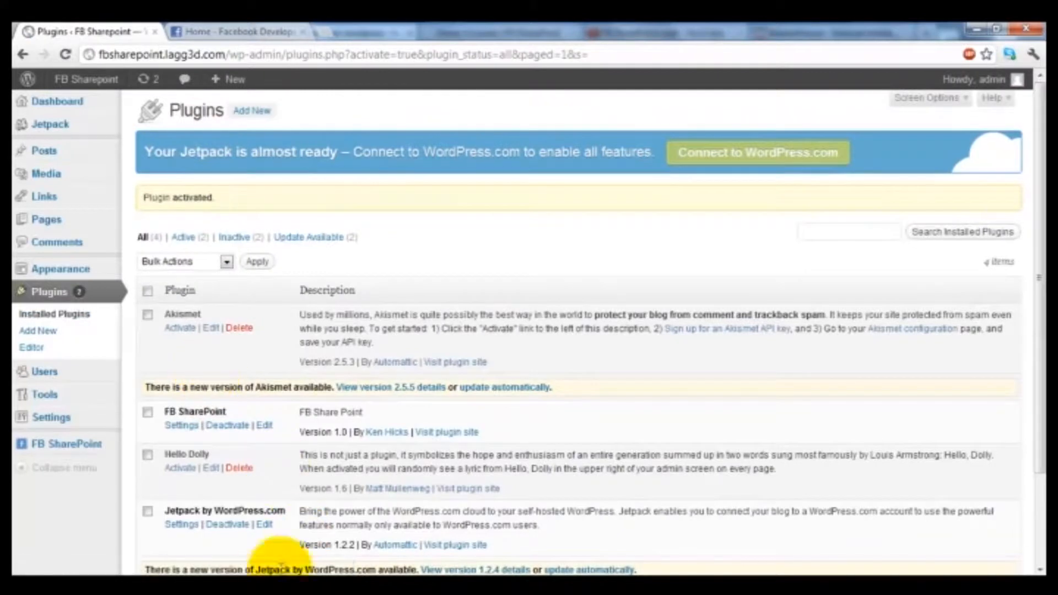
Open the FB SharePoint plugin settings and review the friends inviter, like button, YouTube share and FB Send button sections.
{"action": "left_click", "coordinate": [68, 448]}
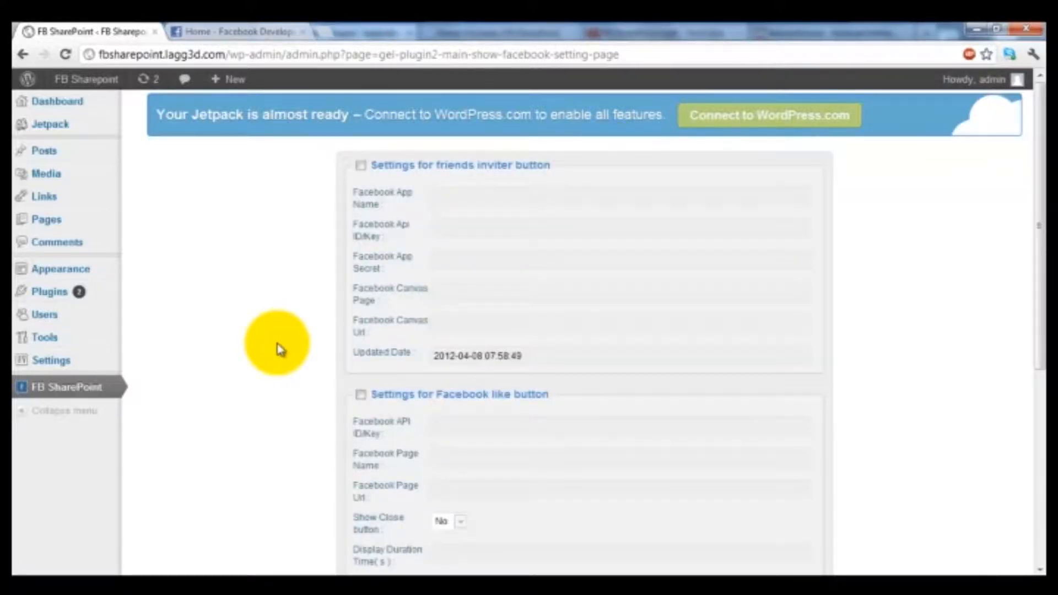
{"action": "scroll", "coordinate": [290, 371], "scroll_direction": "down", "scroll_amount": 4}
{"action": "scroll", "coordinate": [274, 326], "scroll_direction": "up", "scroll_amount": 4}
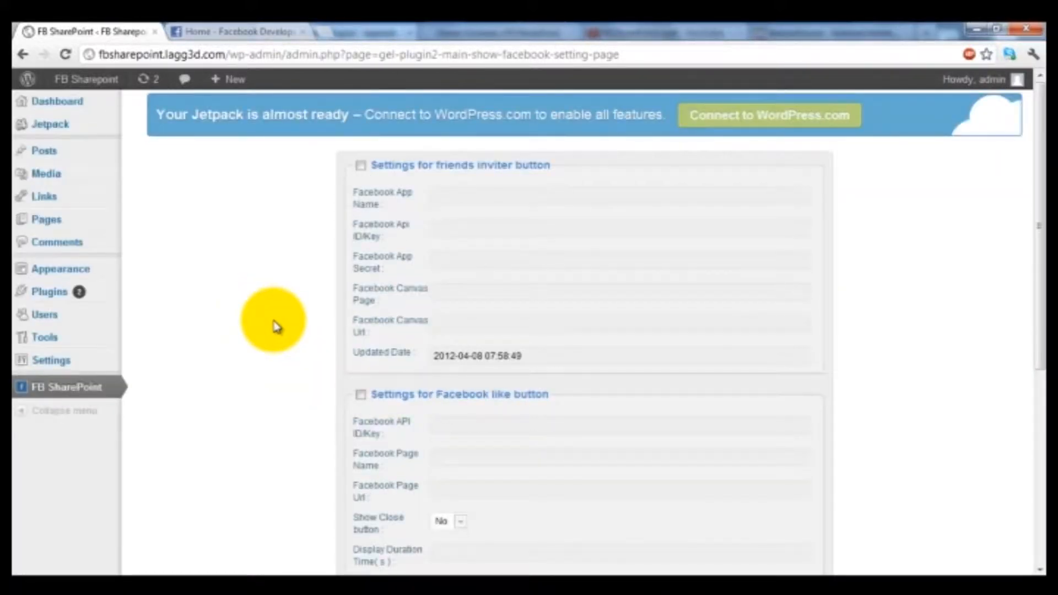
{"action": "scroll", "coordinate": [414, 271], "scroll_direction": "down", "scroll_amount": 4}
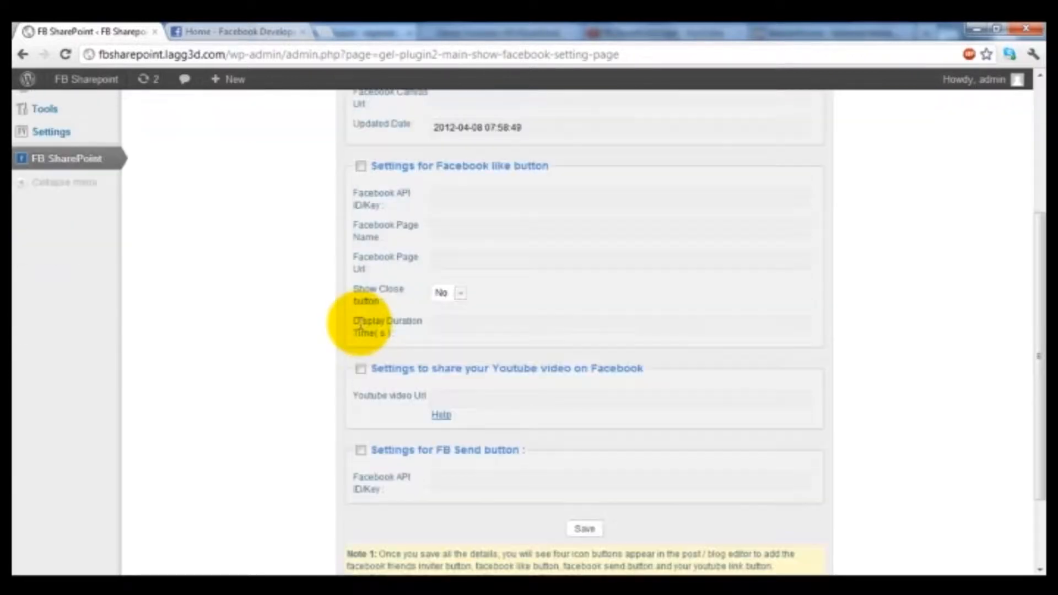
{"action": "scroll", "coordinate": [314, 465], "scroll_direction": "up", "scroll_amount": 3}
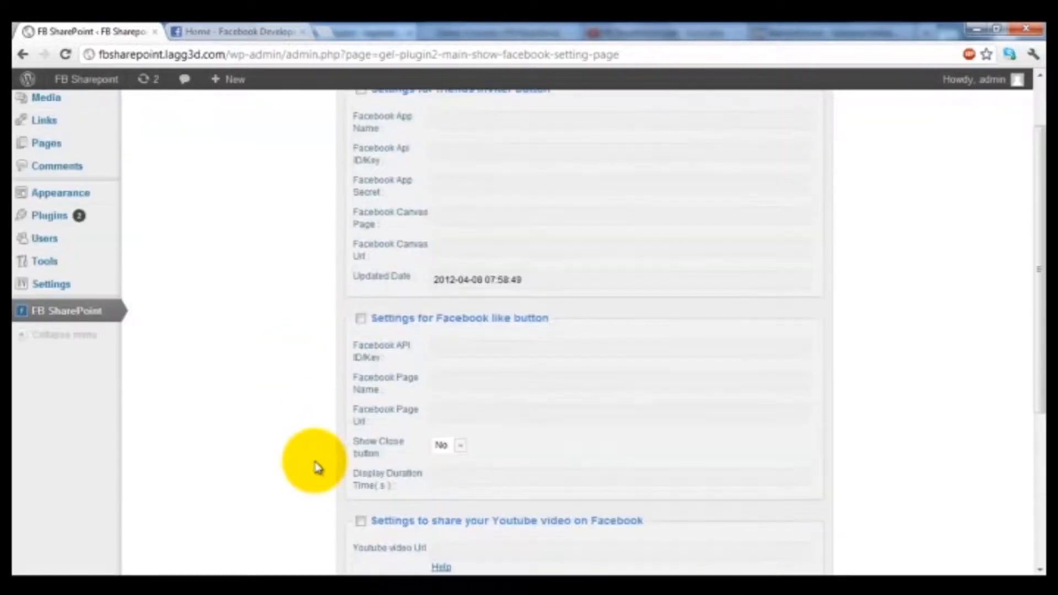
{"action": "scroll", "coordinate": [318, 468], "scroll_direction": "up", "scroll_amount": 2}
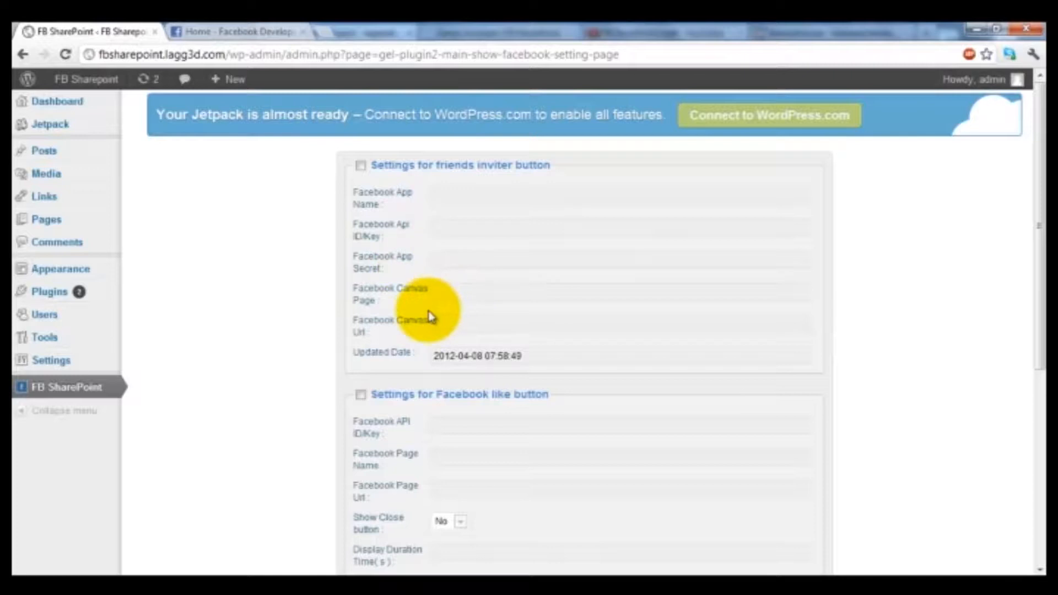
{"action": "left_click", "coordinate": [449, 294]}
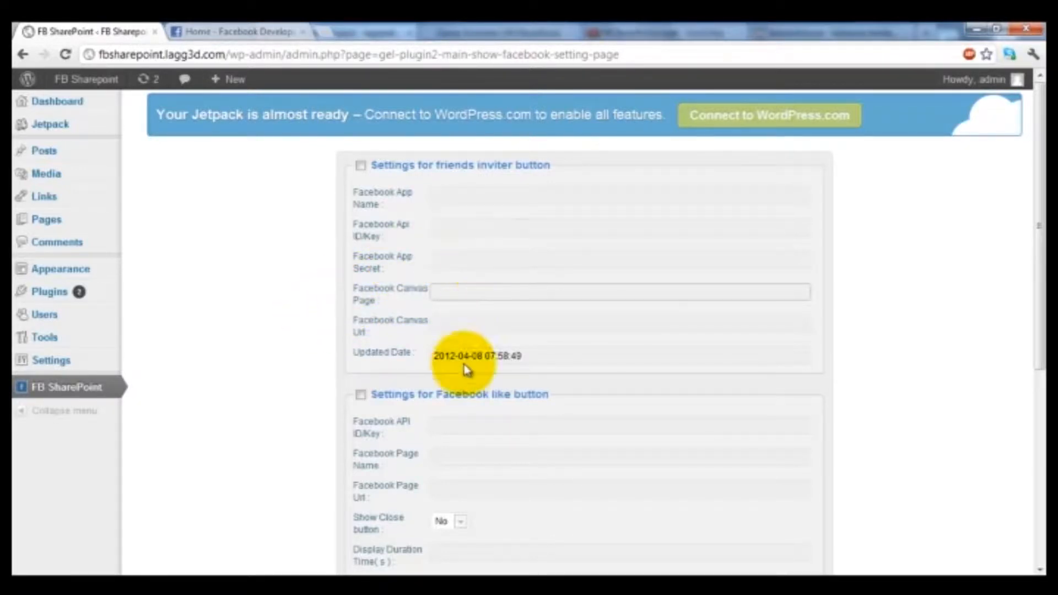
{"action": "scroll", "coordinate": [469, 331], "scroll_direction": "down", "scroll_amount": 4}
{"action": "scroll", "coordinate": [346, 463], "scroll_direction": "up", "scroll_amount": 4}
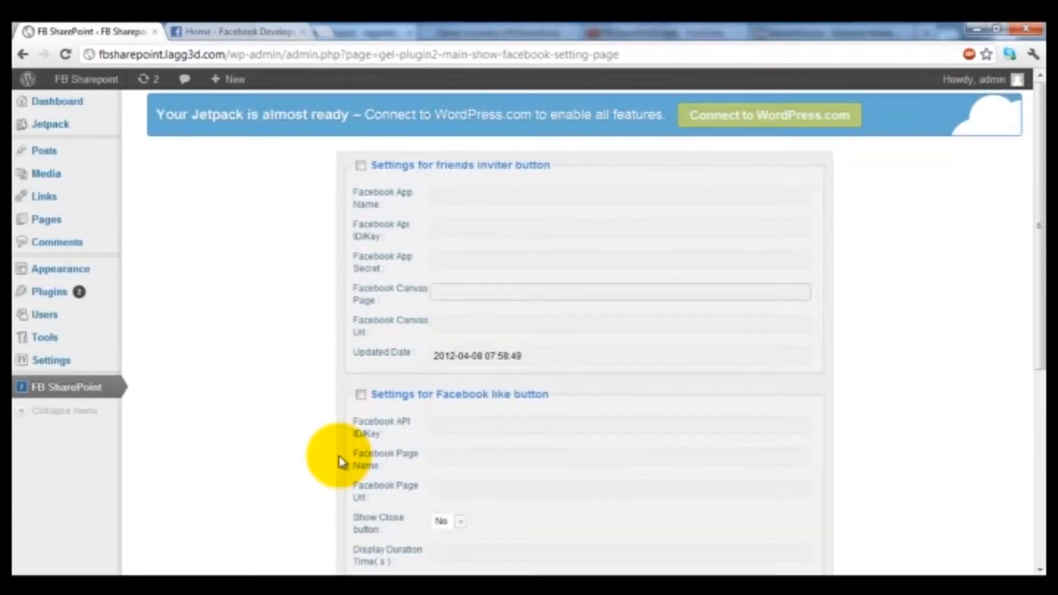
Switch to the Facebook Developers site and create a new app named ExampleTestingApp, without an app namespace or web hosting.
{"action": "left_click", "coordinate": [251, 35]}
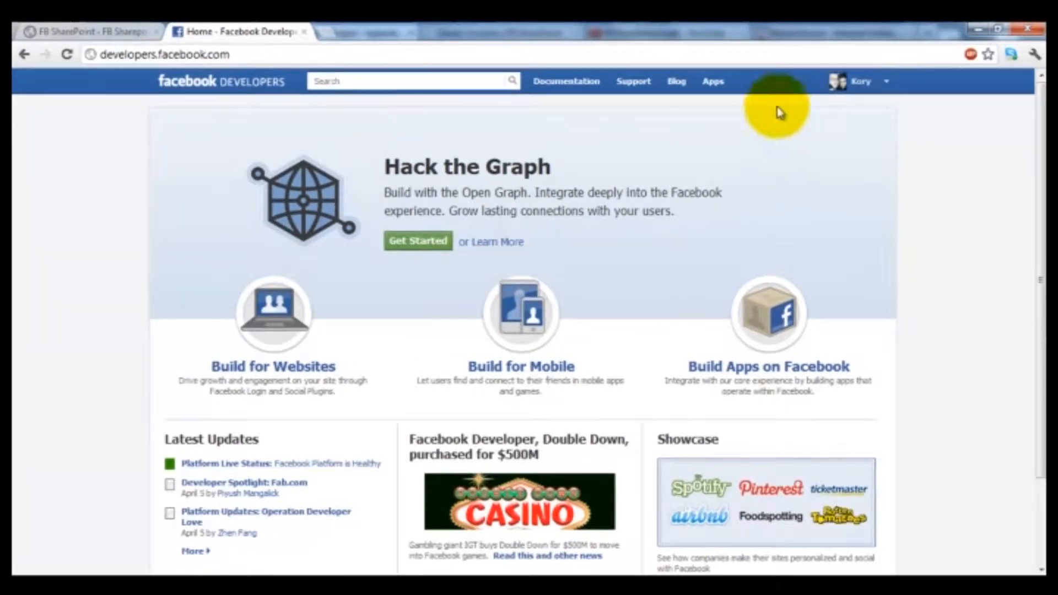
{"action": "left_click", "coordinate": [717, 83]}
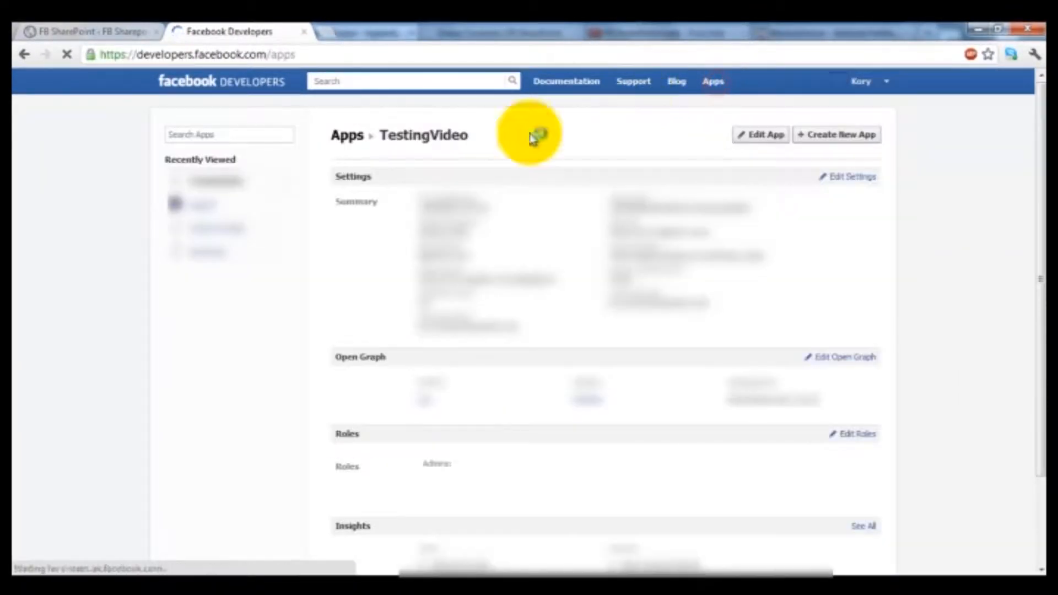
{"action": "left_click", "coordinate": [835, 138]}
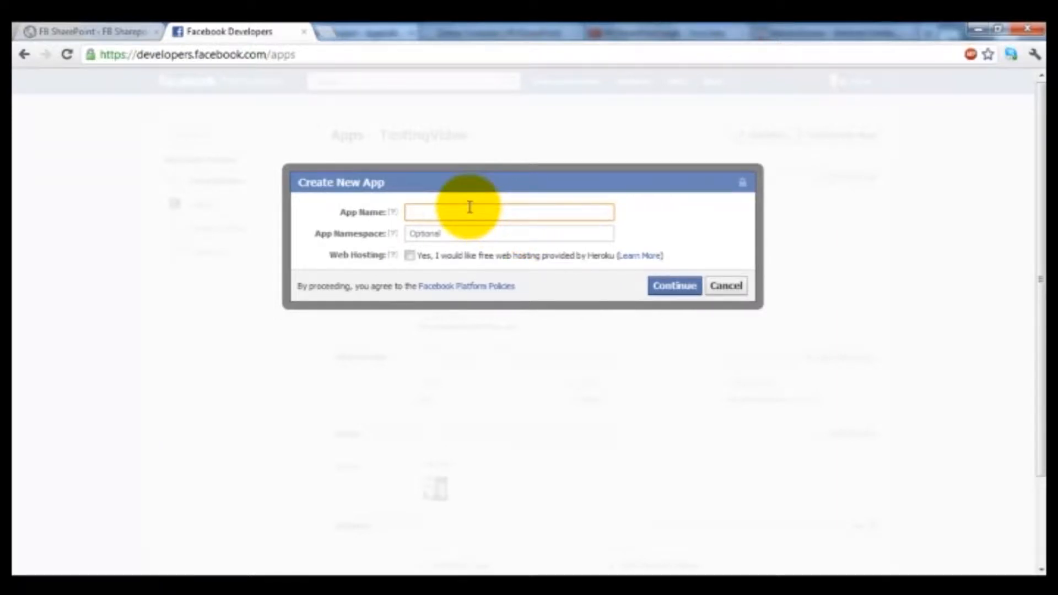
{"action": "left_click", "coordinate": [459, 234]}
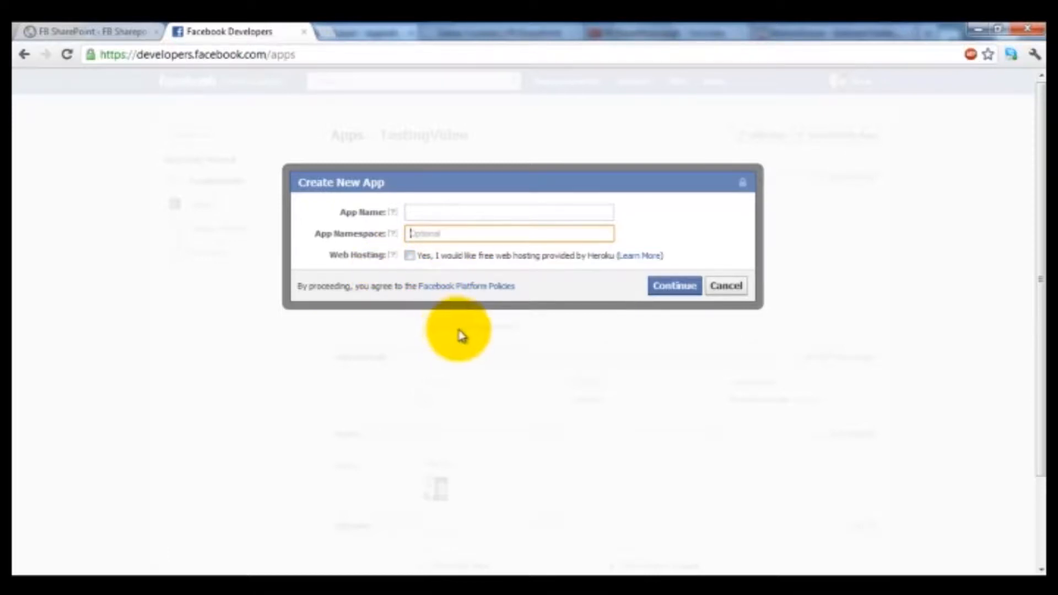
{"action": "left_click", "coordinate": [675, 285]}
Enter the captcha text for the required security check and submit it.
{"action": "left_click", "coordinate": [365, 324]}
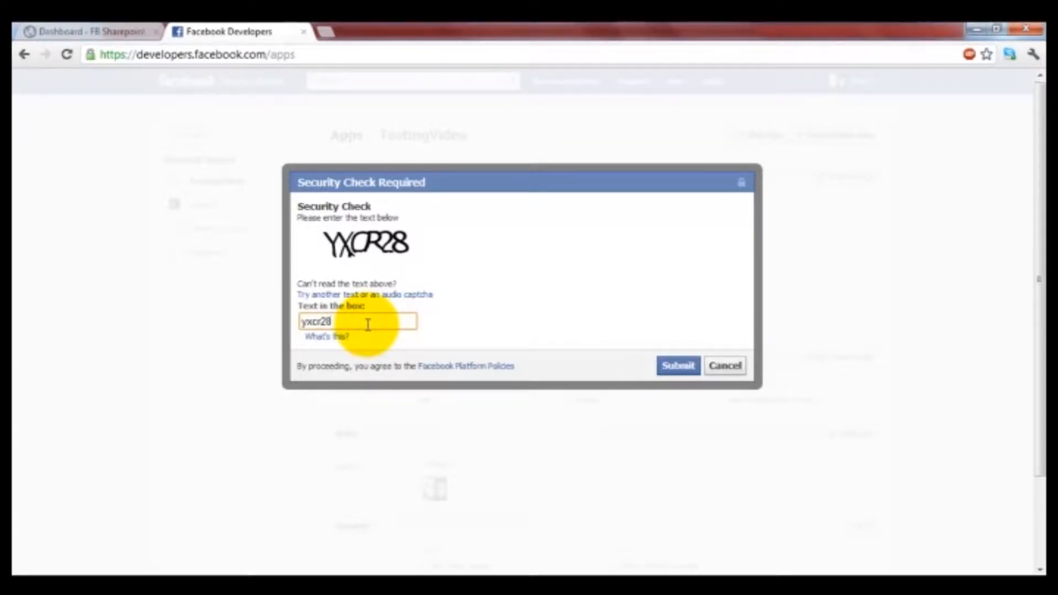
{"action": "type", "text": "yxcr28"}
{"action": "left_click", "coordinate": [677, 366]}
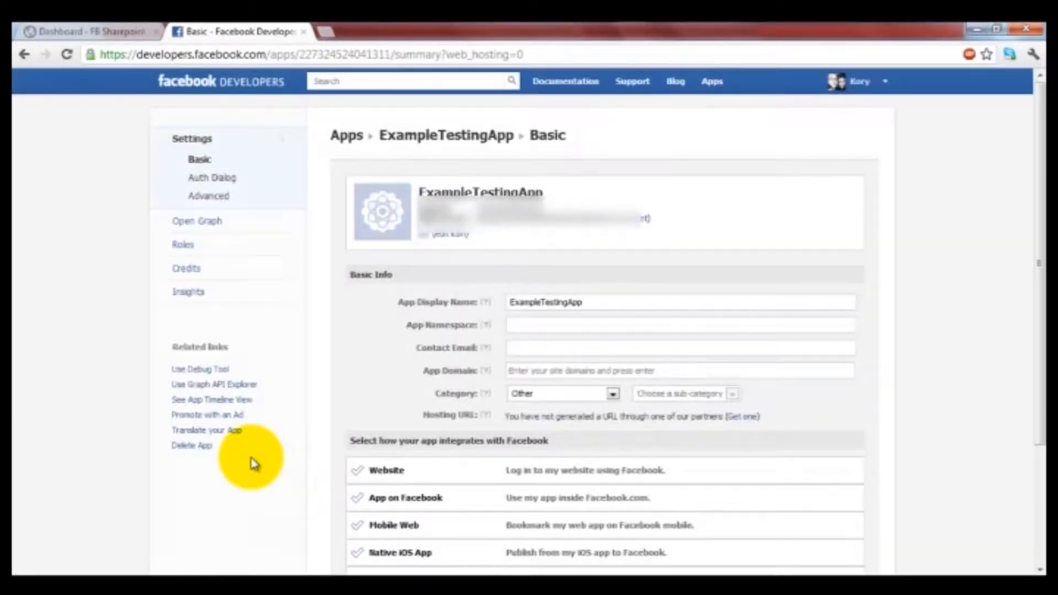
Examine the new app's basic info fields, from display name, namespace, contact email and app domain to the category choices.
{"action": "scroll", "coordinate": [372, 427], "scroll_direction": "down", "scroll_amount": 3}
{"action": "scroll", "coordinate": [373, 425], "scroll_direction": "up", "scroll_amount": 3}
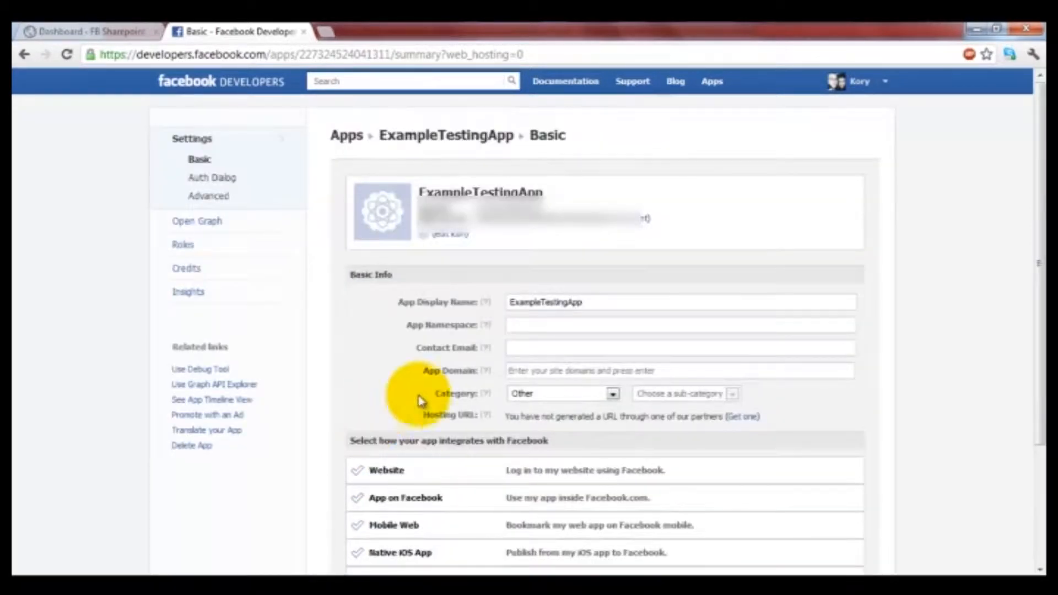
{"action": "left_click", "coordinate": [515, 326]}
{"action": "left_click", "coordinate": [523, 347]}
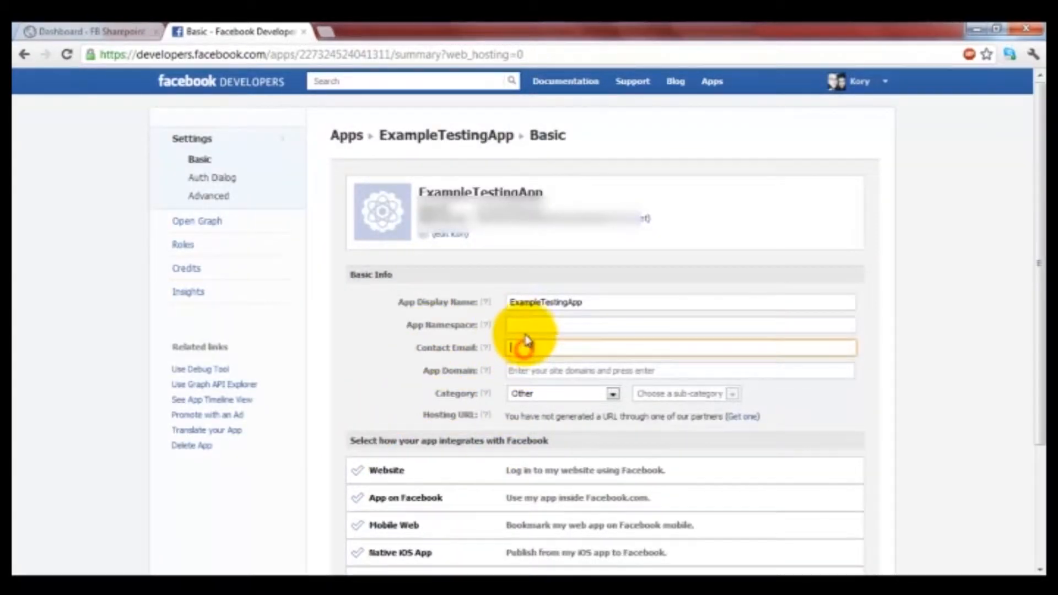
{"action": "left_click", "coordinate": [524, 326]}
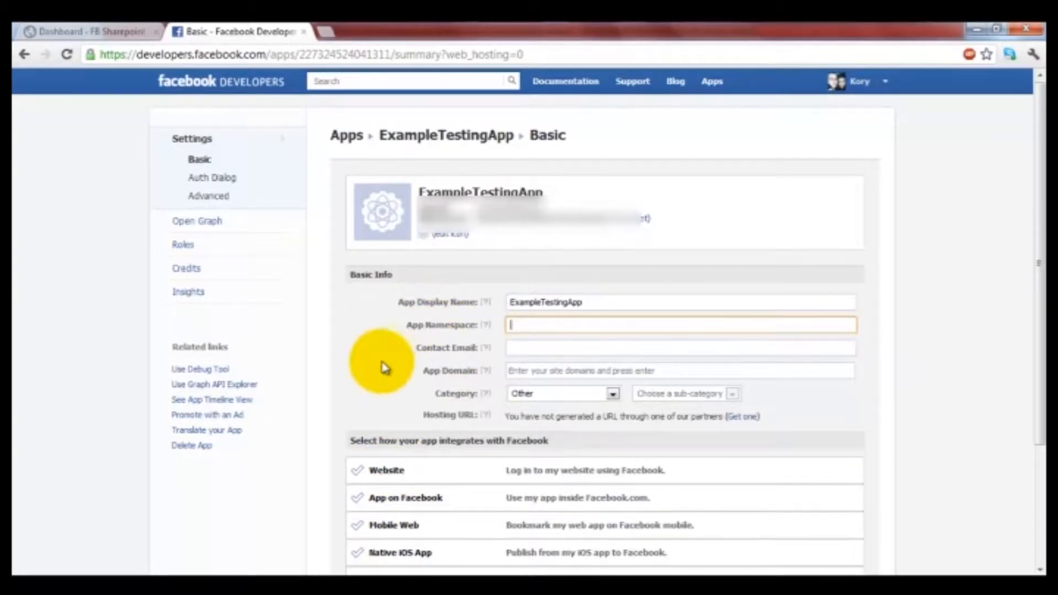
{"action": "left_click_drag", "start_coordinate": [609, 302], "coordinate": [497, 302]}
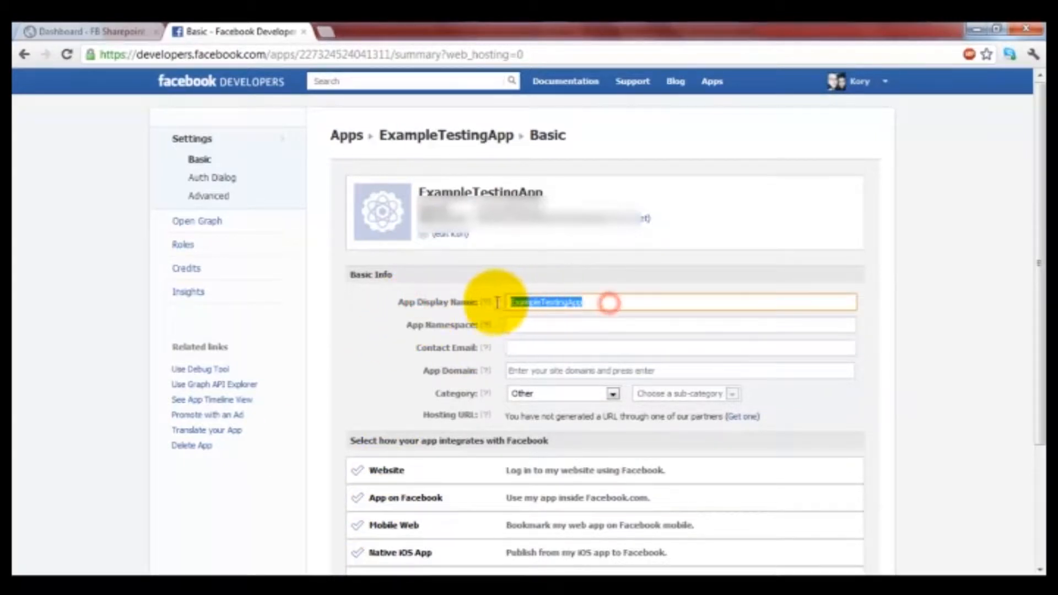
{"action": "left_click", "coordinate": [524, 349]}
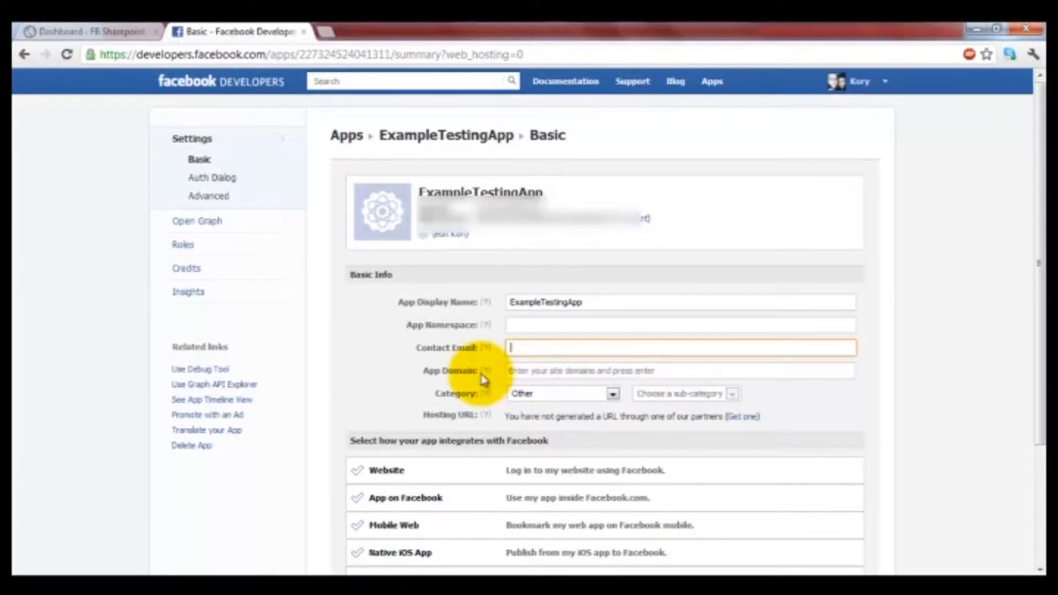
{"action": "left_click", "coordinate": [529, 374]}
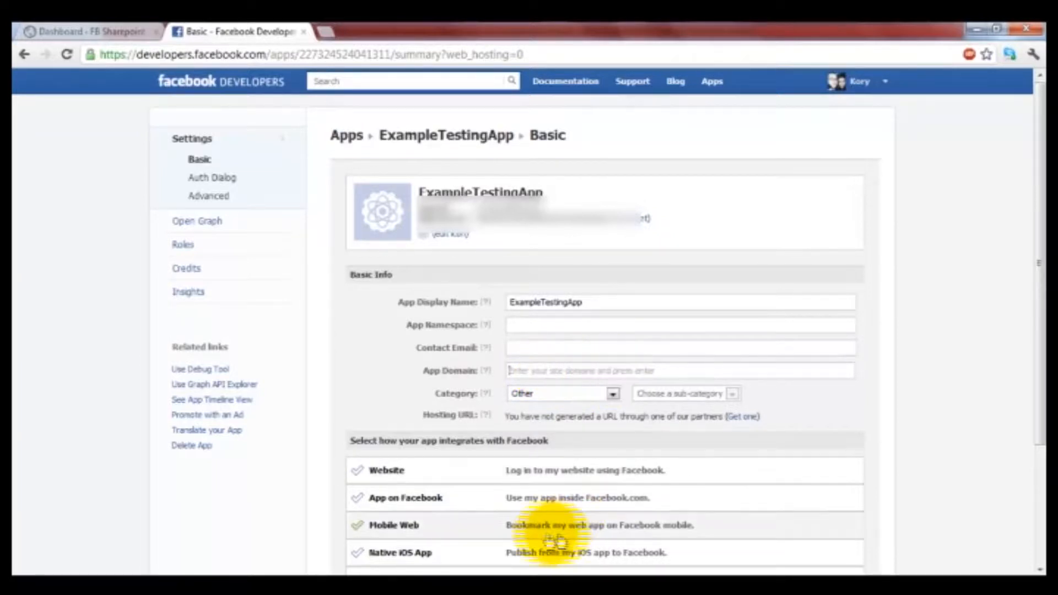
{"action": "left_click", "coordinate": [613, 395]}
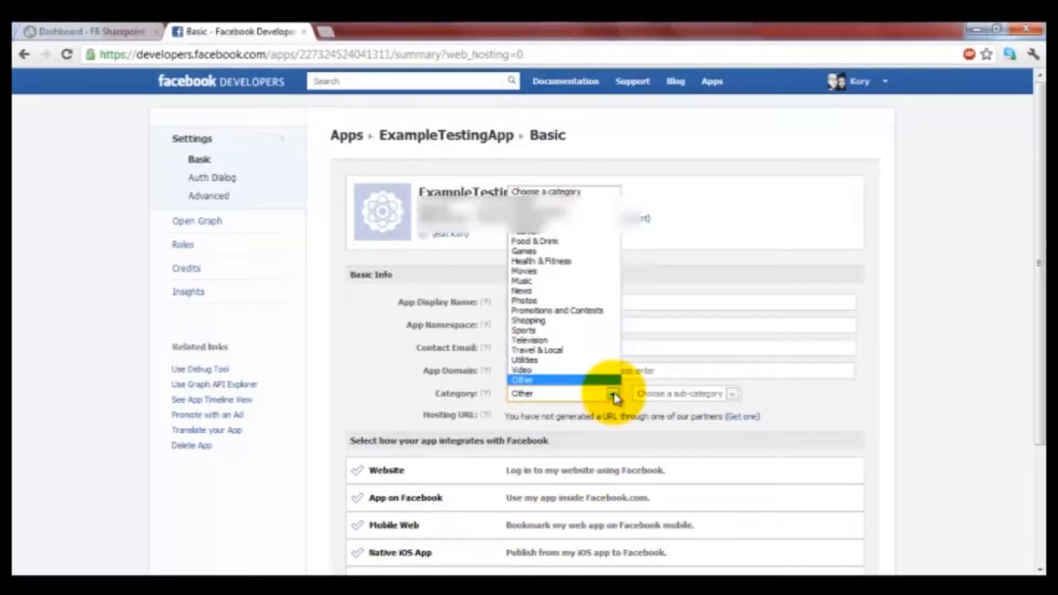
{"action": "left_click", "coordinate": [613, 394]}
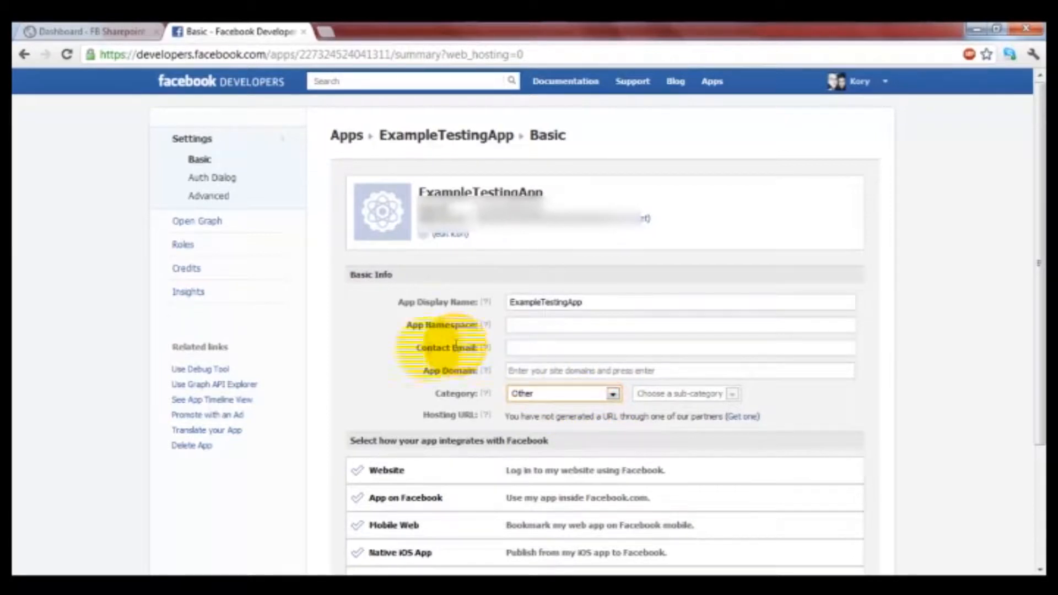
Enable the Website and App on Facebook integrations for the app.
{"action": "scroll", "coordinate": [348, 374], "scroll_direction": "down", "scroll_amount": 3}
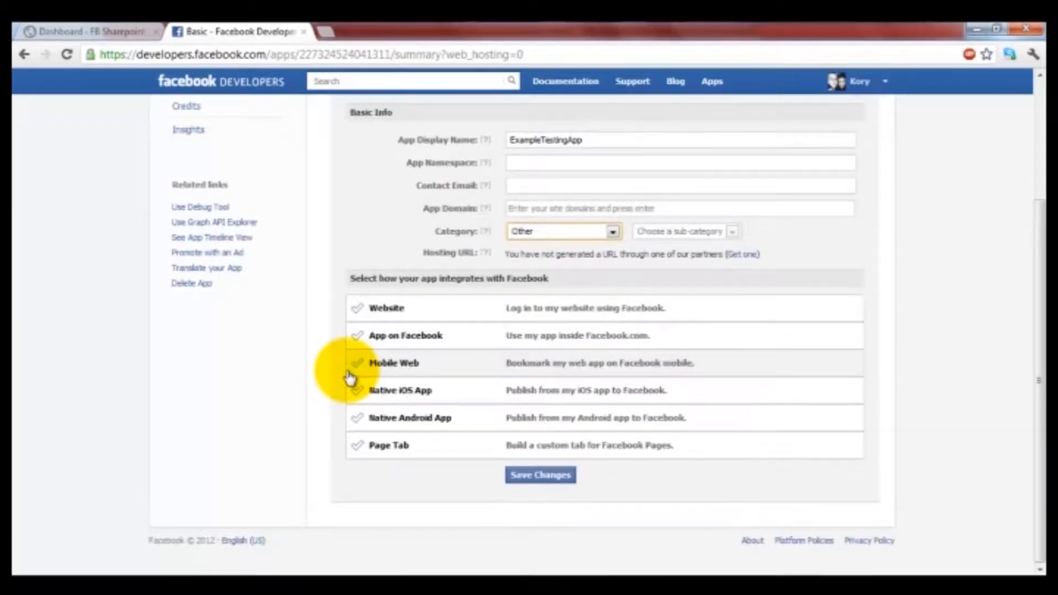
{"action": "left_click", "coordinate": [410, 316]}
{"action": "left_click", "coordinate": [516, 326]}
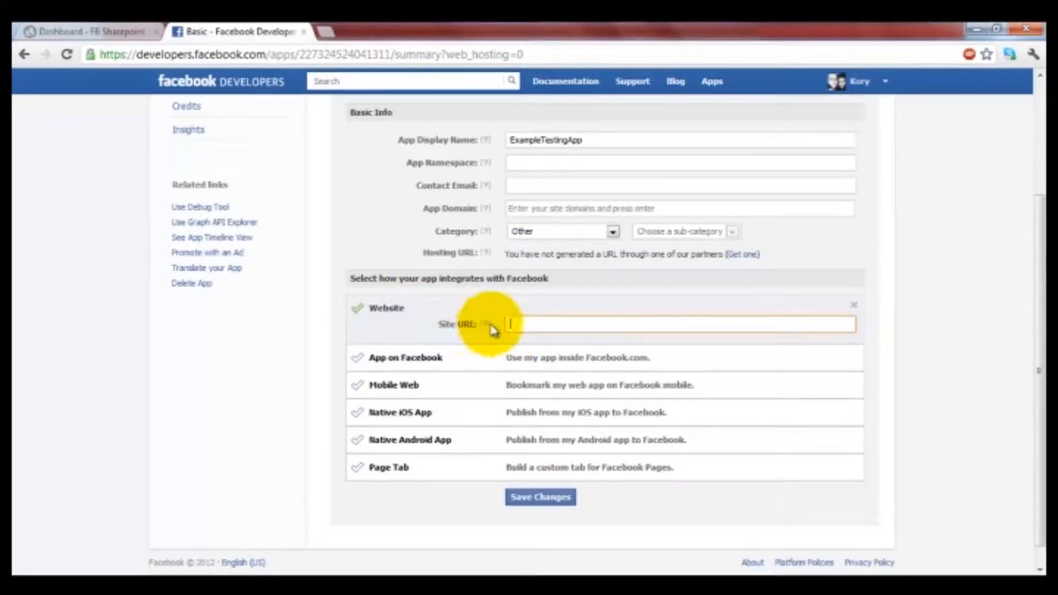
{"action": "left_click", "coordinate": [402, 358]}
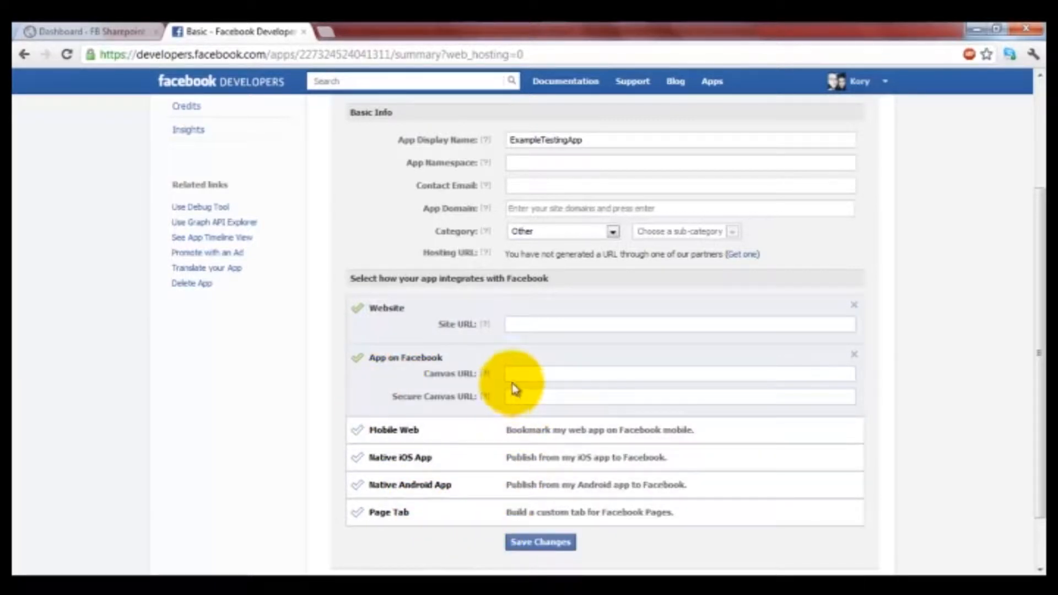
{"action": "left_click", "coordinate": [512, 375]}
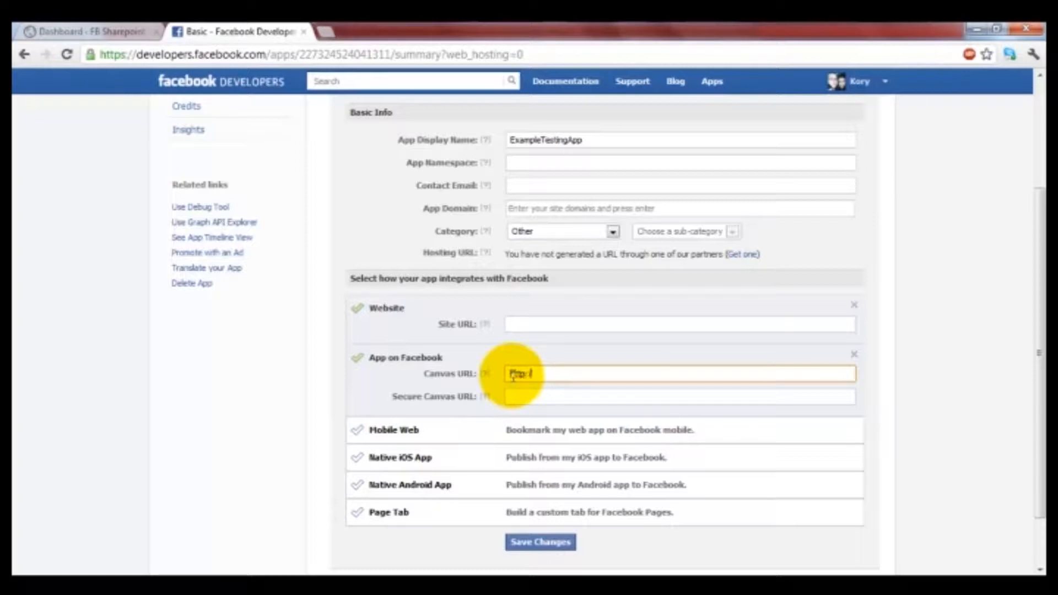
{"action": "left_click", "coordinate": [526, 398]}
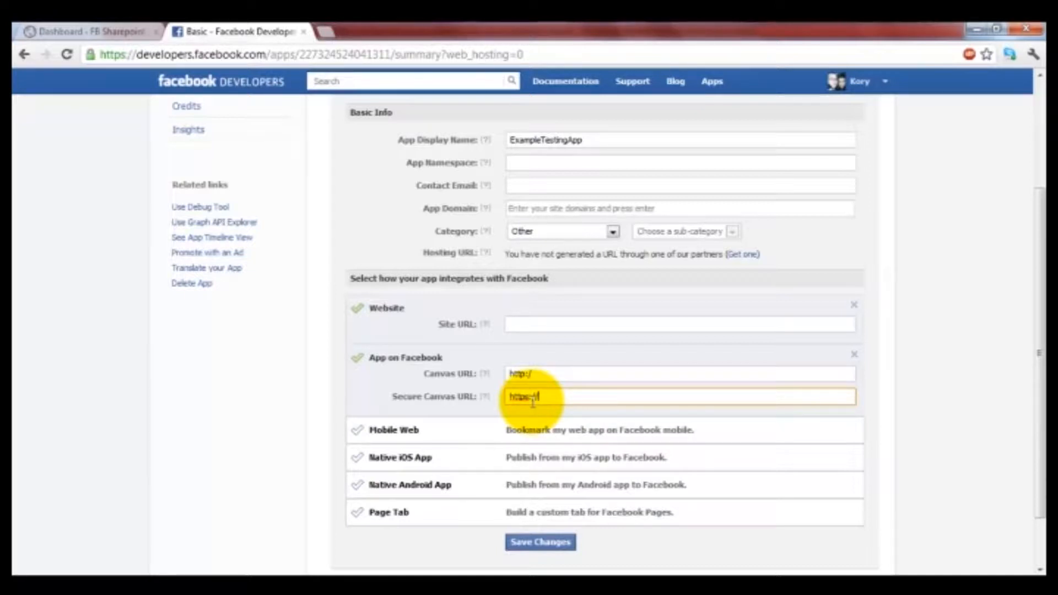
{"action": "left_click", "coordinate": [543, 376]}
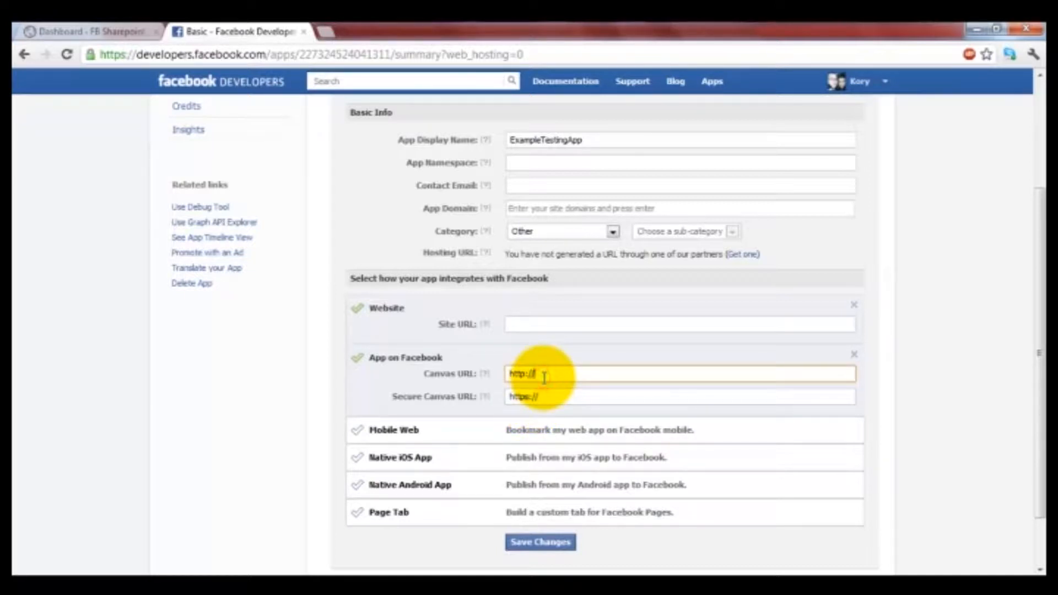
{"action": "left_click", "coordinate": [543, 398]}
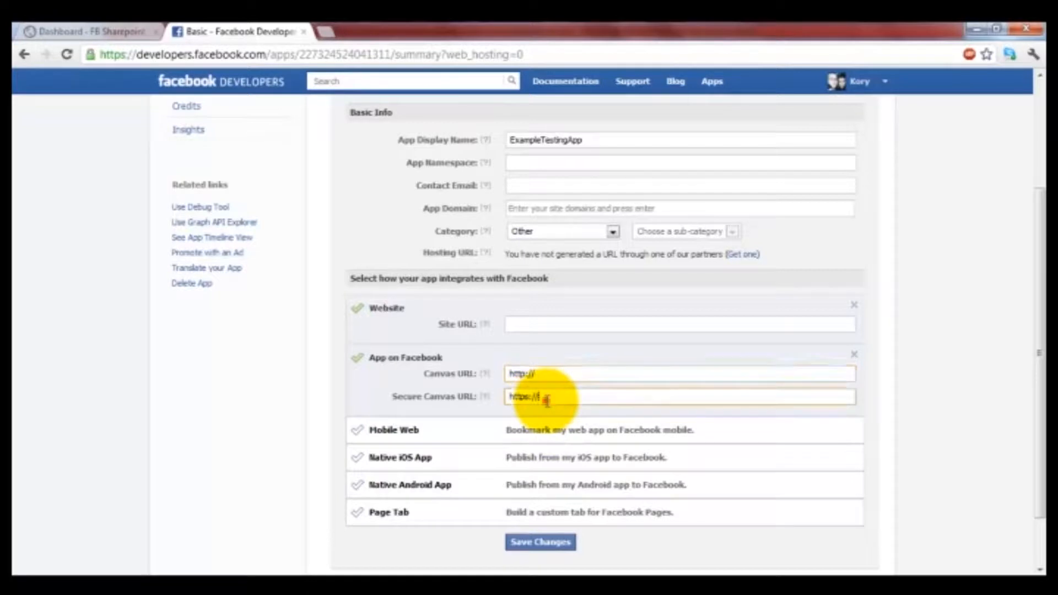
{"action": "left_click", "coordinate": [547, 375]}
{"action": "left_click", "coordinate": [548, 398]}
{"action": "left_click", "coordinate": [556, 375]}
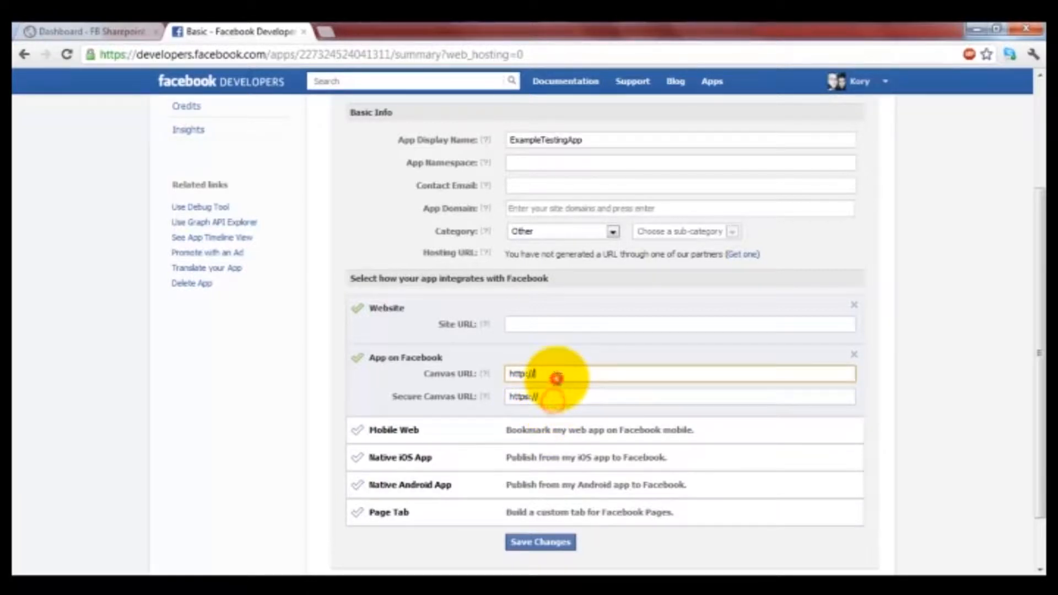
Review the Canvas URL and Secure Canvas URL entries and save the app's basic settings.
{"action": "left_click", "coordinate": [553, 397]}
{"action": "left_click", "coordinate": [550, 370]}
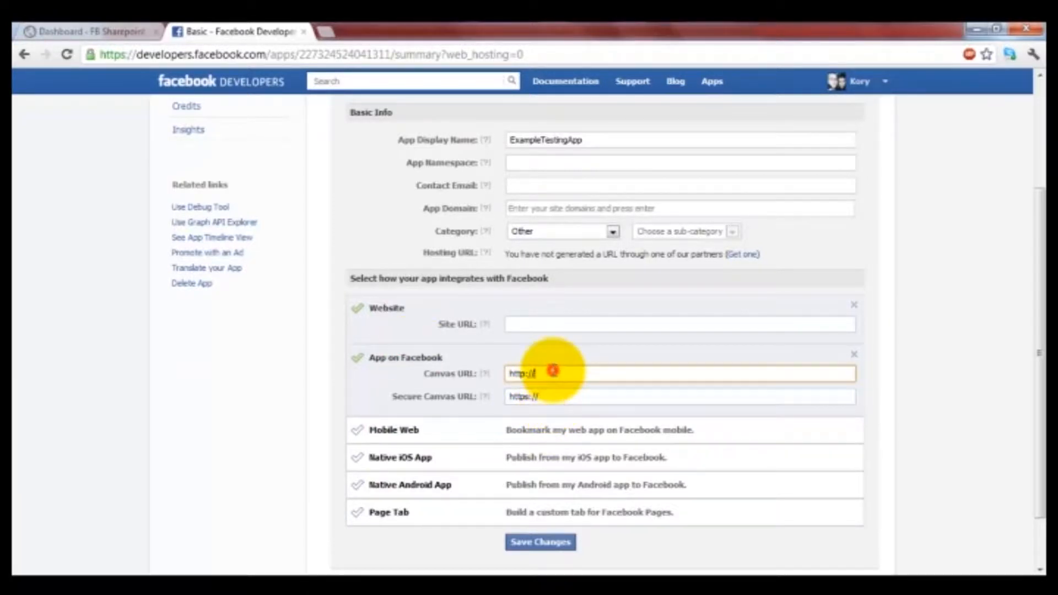
{"action": "left_click", "coordinate": [548, 542]}
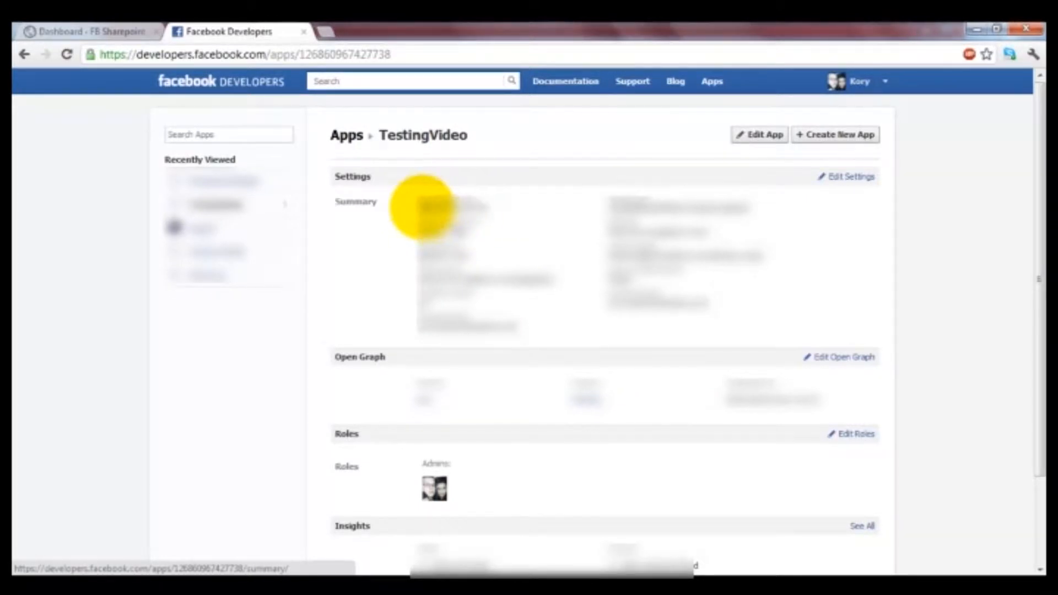
Examine the values in the Settings summary of the TestingVideo app.
{"action": "double_click", "coordinate": [436, 207]}
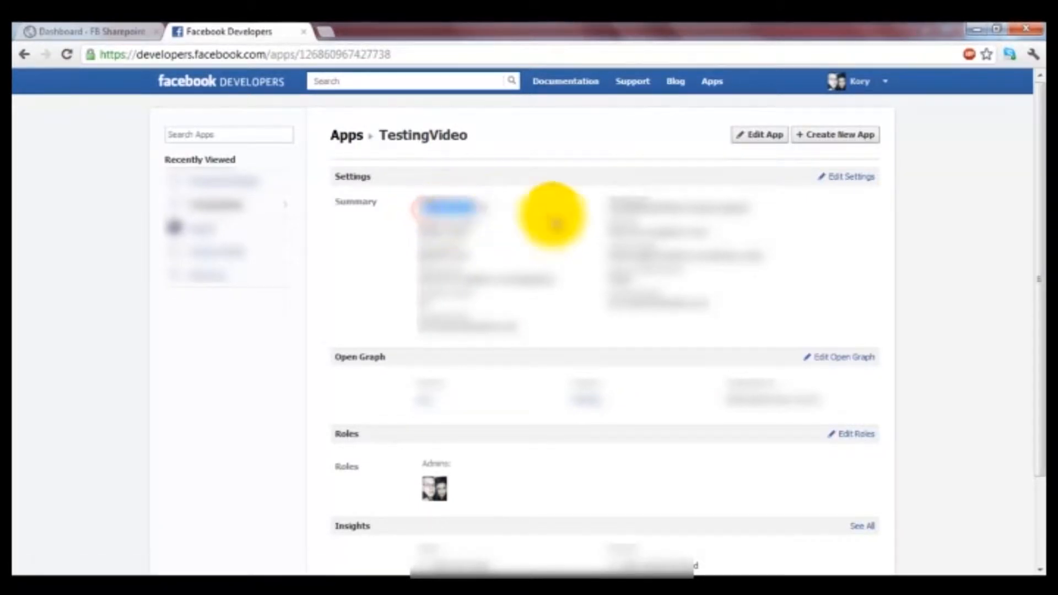
{"action": "left_click_drag", "start_coordinate": [611, 208], "coordinate": [727, 208]}
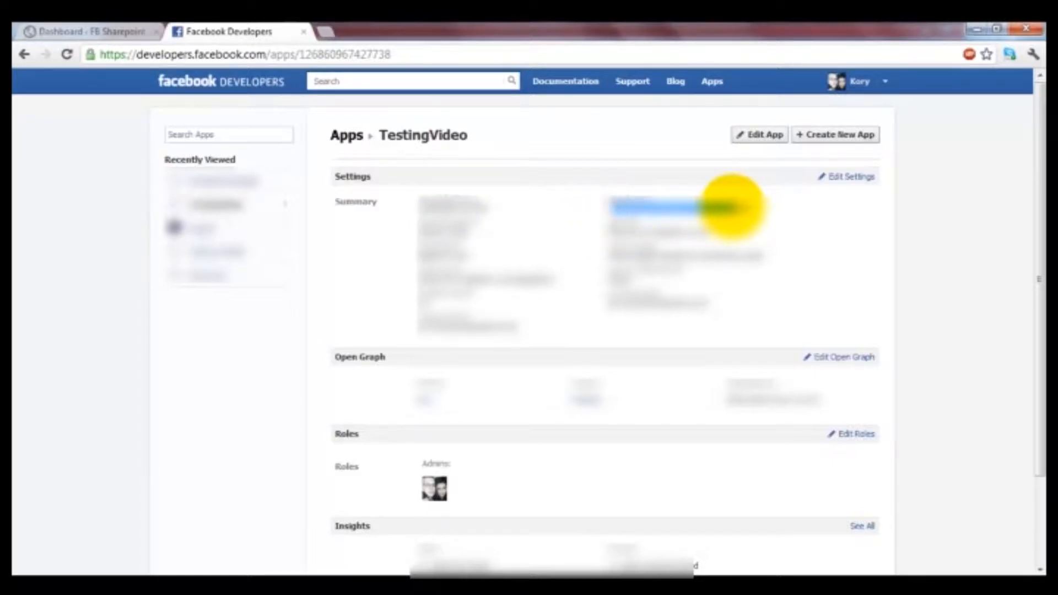
{"action": "mouse_move", "coordinate": [628, 232]}
{"action": "left_mouse_down"}
{"action": "mouse_move", "coordinate": [713, 231]}
{"action": "mouse_move", "coordinate": [616, 231]}
{"action": "left_mouse_up"}
{"action": "left_click", "coordinate": [624, 233]}
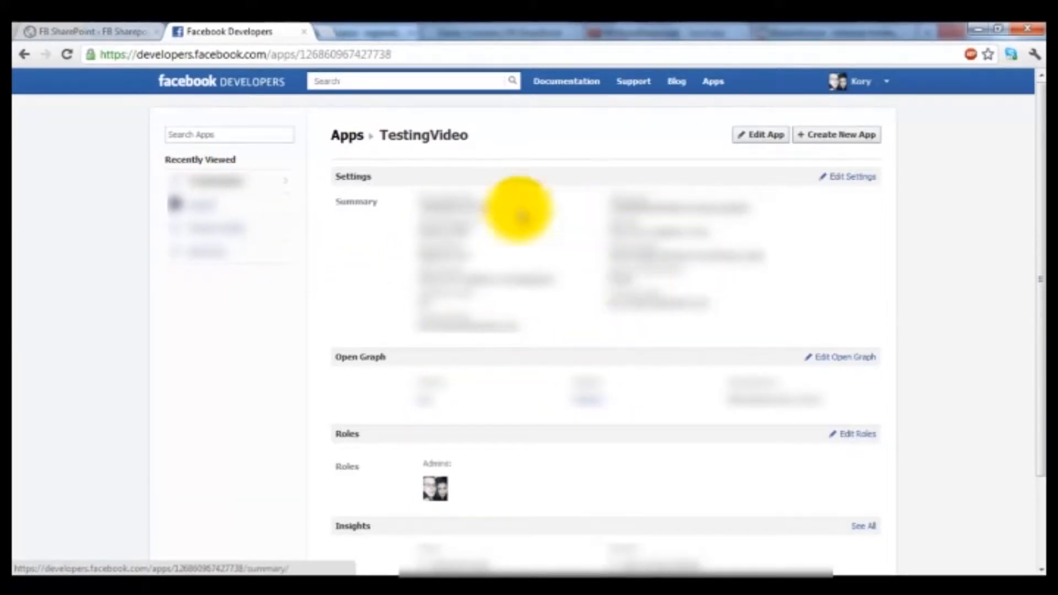
Enable the friends inviter button settings in FB SharePoint and fill in Facebook App Name with the name copied from the Facebook app summary.
{"action": "left_click", "coordinate": [127, 38]}
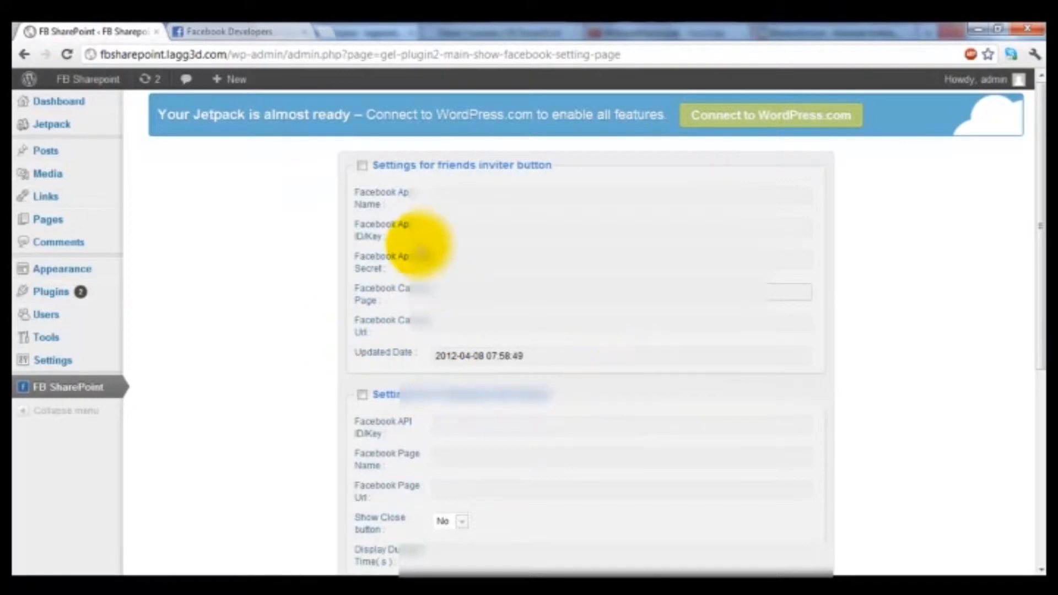
{"action": "left_click", "coordinate": [363, 167]}
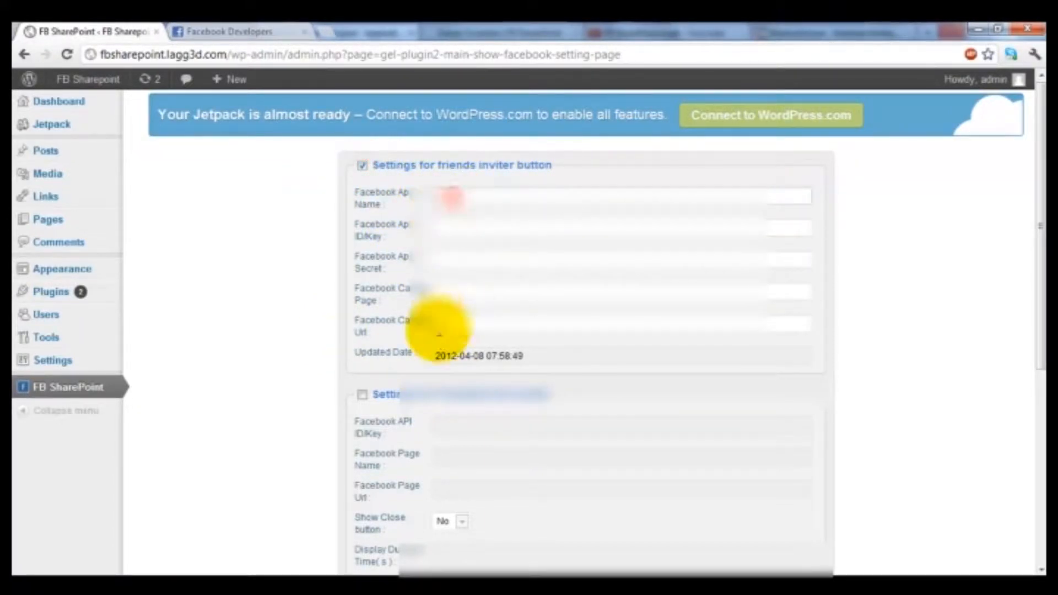
{"action": "left_click", "coordinate": [233, 31]}
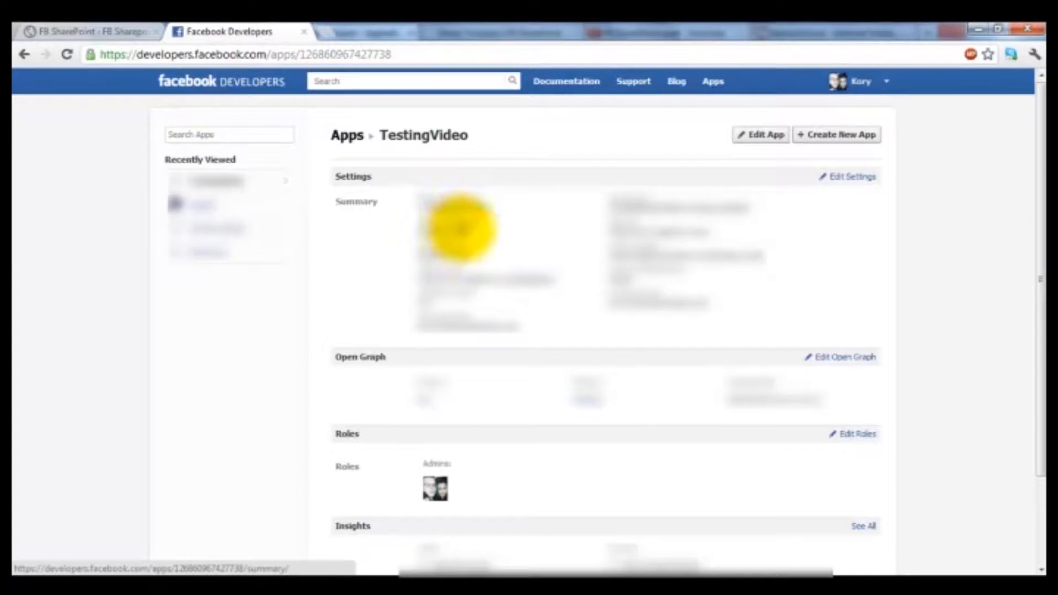
{"action": "left_click_drag", "start_coordinate": [467, 230], "coordinate": [422, 229]}
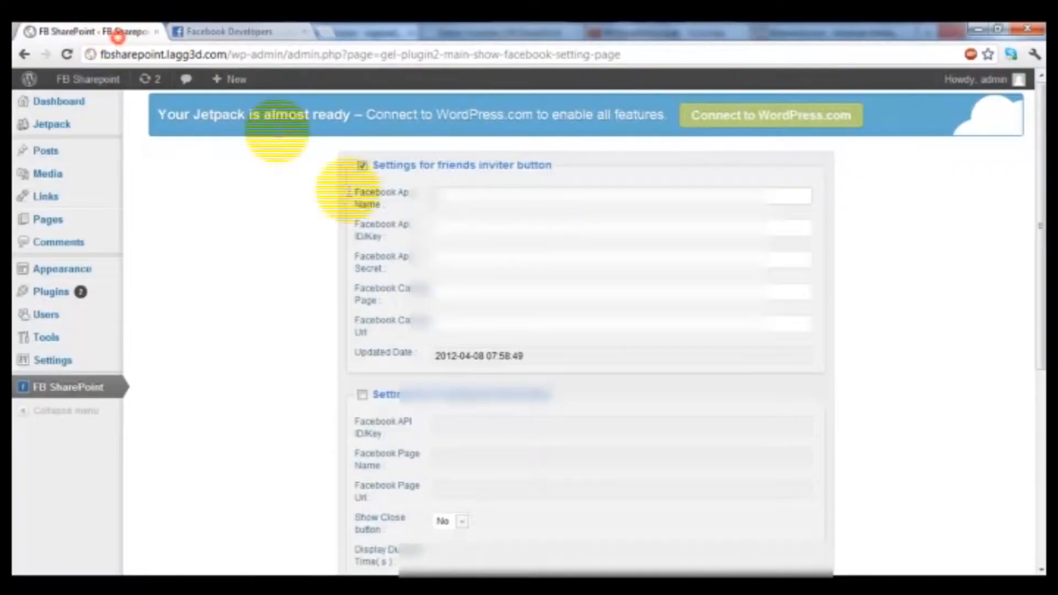
{"action": "left_click", "coordinate": [113, 32]}
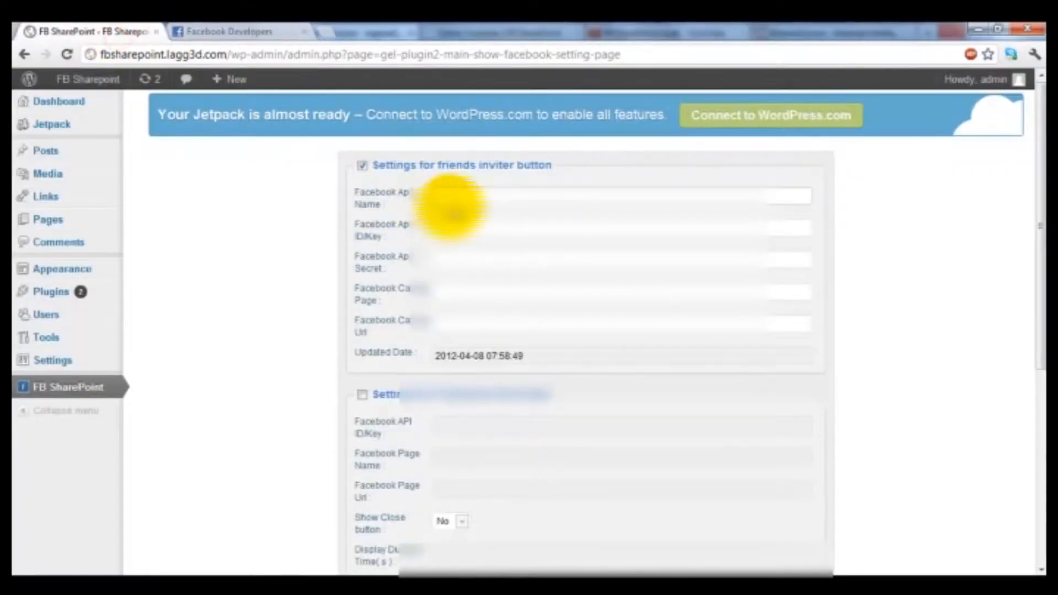
{"action": "key", "text": "ctrl+v"}
Copy the app ID from the Facebook app summary for the friends inviter button's Facebook Api ID/Key field.
{"action": "left_click", "coordinate": [449, 228]}
{"action": "left_click", "coordinate": [252, 33]}
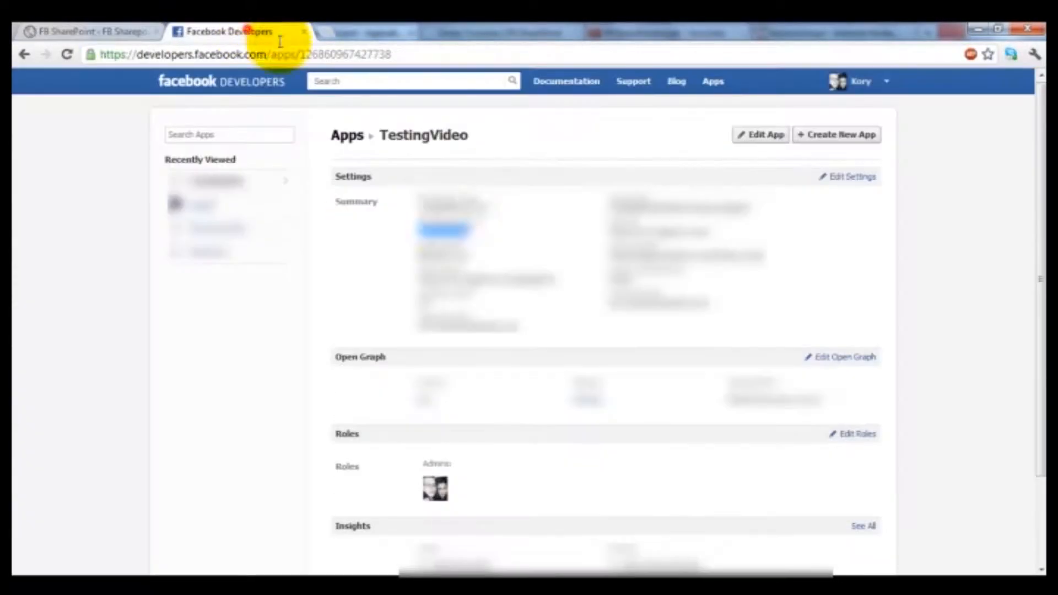
{"action": "left_click_drag", "start_coordinate": [488, 207], "coordinate": [421, 205]}
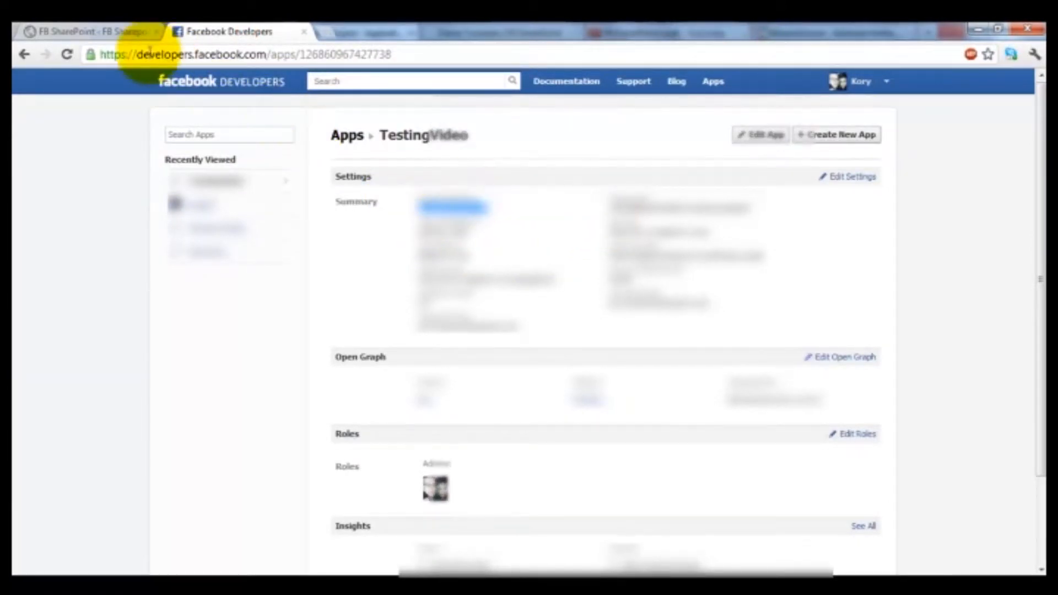
{"action": "left_click", "coordinate": [132, 32]}
Enable the Facebook like button settings and copy the friends inviter's API ID/Key into their Facebook API ID/Key field.
{"action": "scroll", "coordinate": [353, 353], "scroll_direction": "down", "scroll_amount": 1}
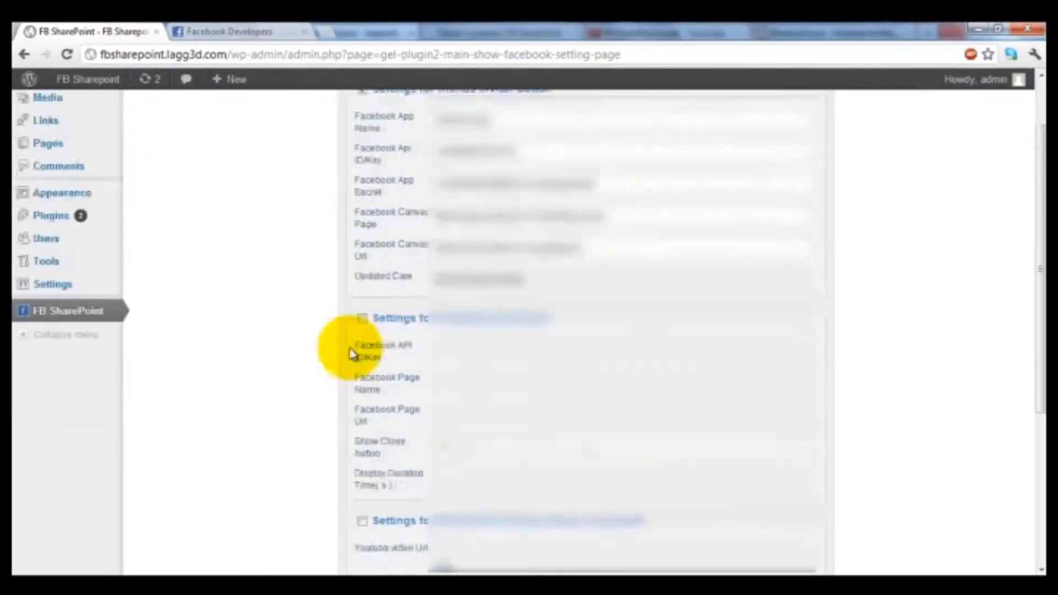
{"action": "scroll", "coordinate": [350, 353], "scroll_direction": "down", "scroll_amount": 1}
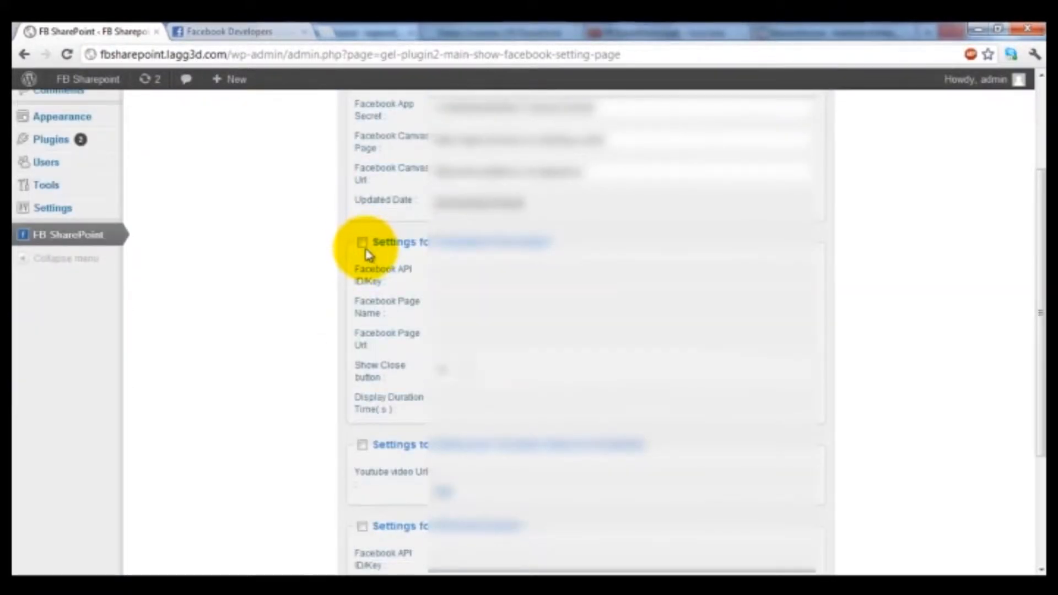
{"action": "left_click", "coordinate": [362, 243]}
{"action": "scroll", "coordinate": [469, 341], "scroll_direction": "up", "scroll_amount": 2}
{"action": "double_click", "coordinate": [469, 230]}
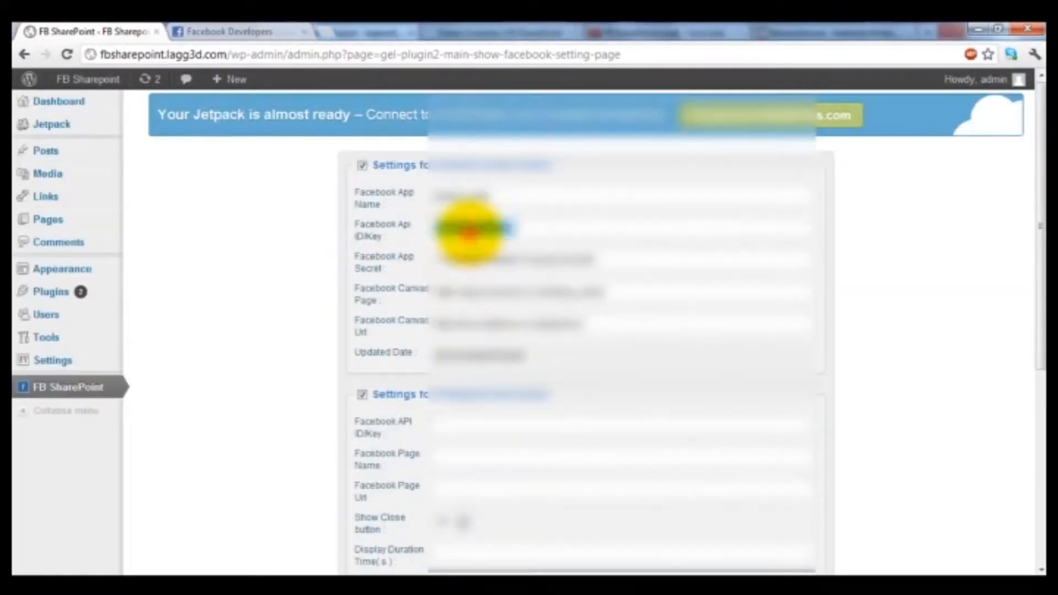
{"action": "scroll", "coordinate": [467, 404], "scroll_direction": "down", "scroll_amount": 1}
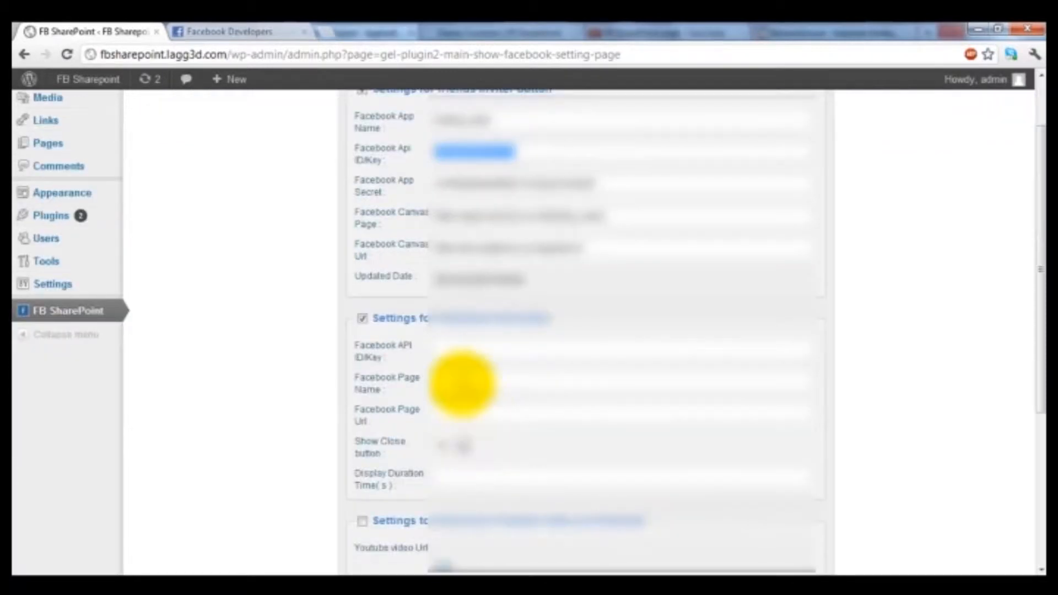
{"action": "left_click", "coordinate": [471, 350]}
{"action": "key", "text": "ctrl+v"}
{"action": "left_click", "coordinate": [457, 388]}
{"action": "scroll", "coordinate": [412, 400], "scroll_direction": "down", "scroll_amount": 2}
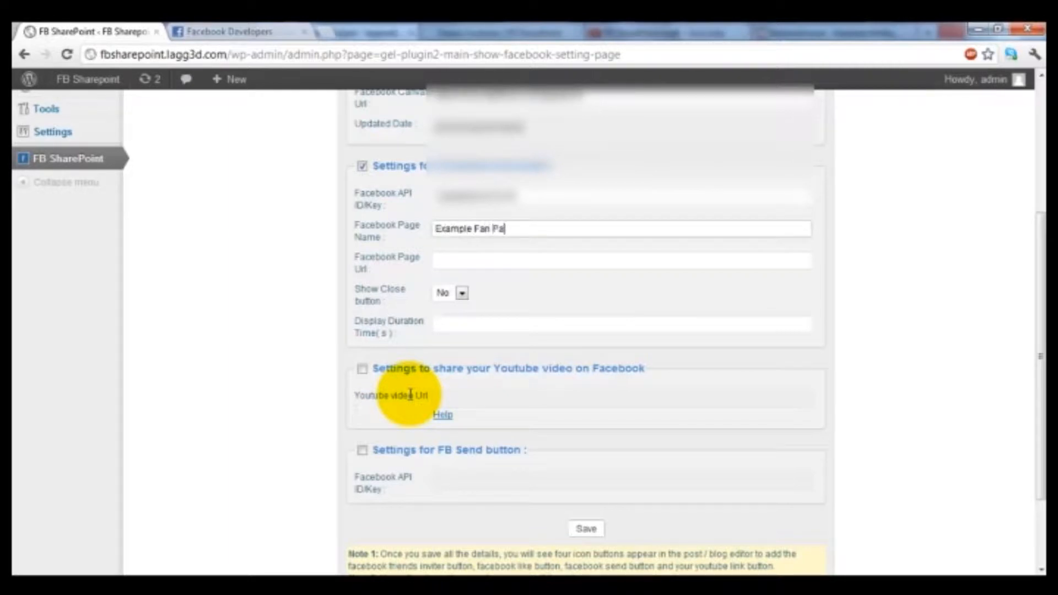
{"action": "left_click", "coordinate": [449, 262]}
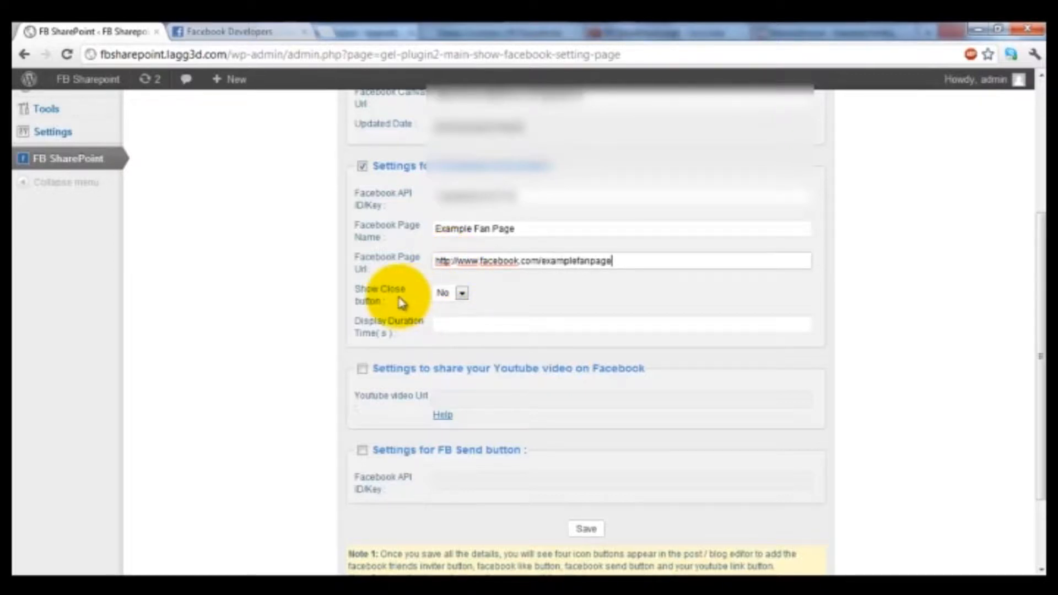
Keep Show Close button at No after checking its options, and set Display Duration Time to 60 seconds.
{"action": "left_click", "coordinate": [462, 293]}
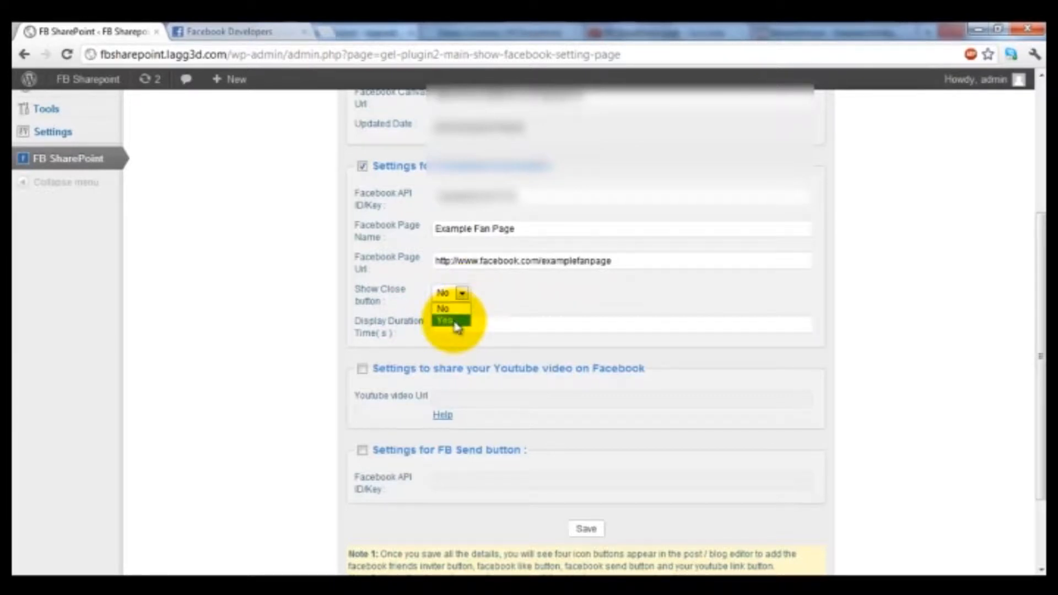
{"action": "left_click", "coordinate": [460, 293]}
{"action": "left_click", "coordinate": [450, 325]}
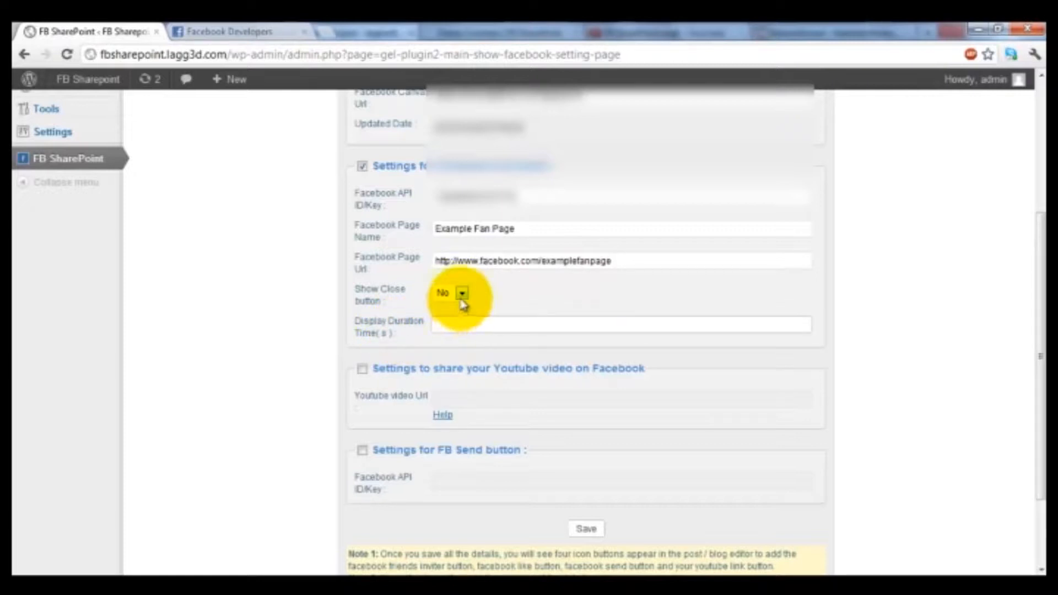
{"action": "left_click", "coordinate": [464, 296]}
{"action": "left_click", "coordinate": [455, 304]}
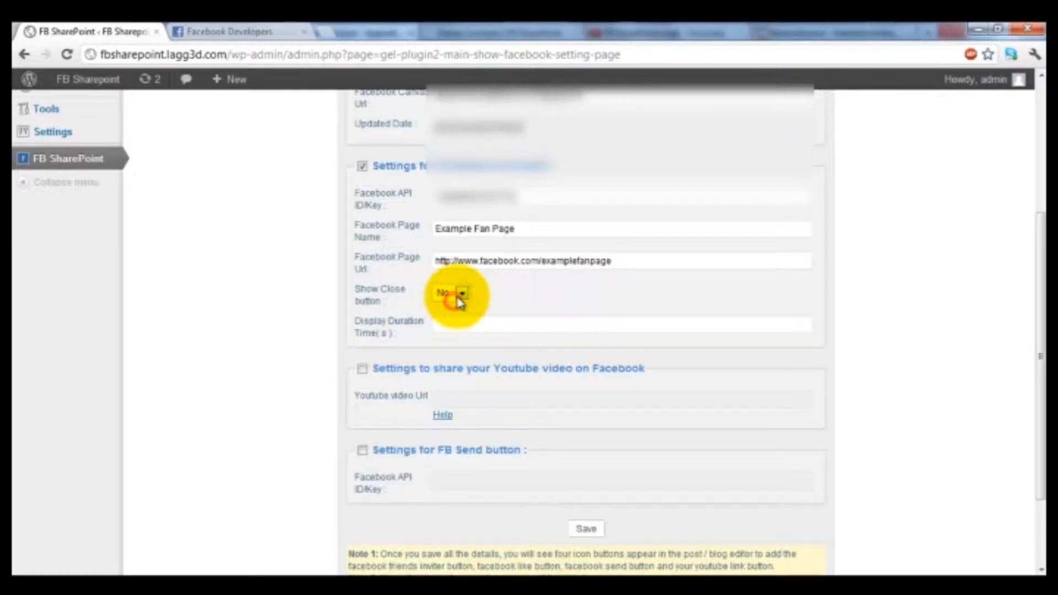
{"action": "left_click", "coordinate": [444, 324]}
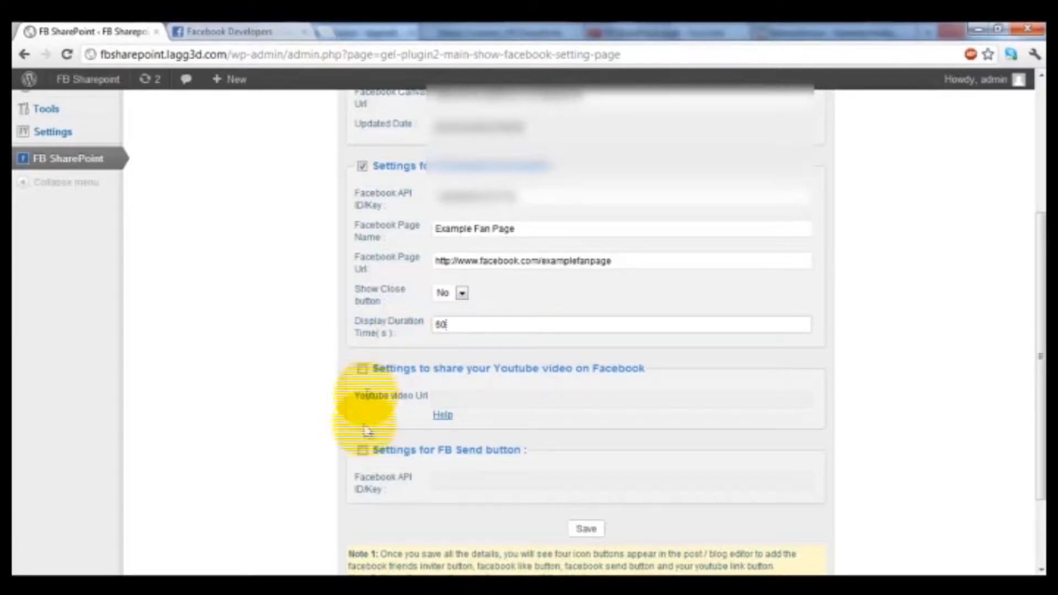
Enable the settings to share a Youtube video on Facebook and switch to the FB SharePoint.mp4 video on YouTube.
{"action": "scroll", "coordinate": [367, 393], "scroll_direction": "down", "scroll_amount": 1}
{"action": "left_click", "coordinate": [362, 311]}
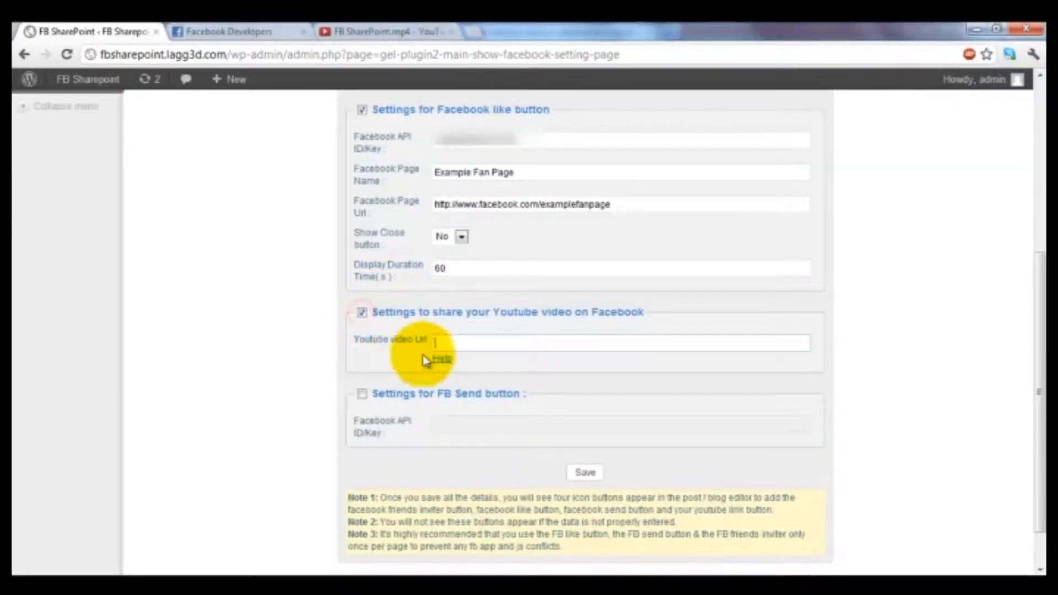
{"action": "left_click", "coordinate": [357, 34]}
{"action": "scroll", "coordinate": [132, 336], "scroll_direction": "up", "scroll_amount": 5}
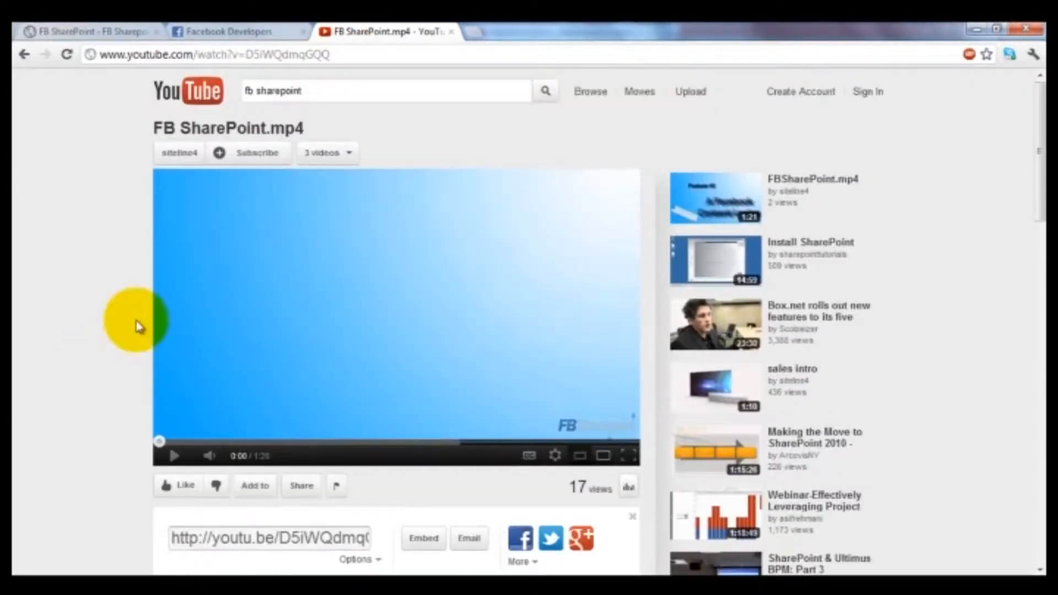
Examine the video's share link and compare it with the full page address.
{"action": "scroll", "coordinate": [138, 231], "scroll_direction": "down", "scroll_amount": 4}
{"action": "scroll", "coordinate": [292, 385], "scroll_direction": "up", "scroll_amount": 3}
{"action": "left_click", "coordinate": [425, 460]}
{"action": "scroll", "coordinate": [163, 485], "scroll_direction": "up", "scroll_amount": 2}
{"action": "scroll", "coordinate": [386, 430], "scroll_direction": "down", "scroll_amount": 4}
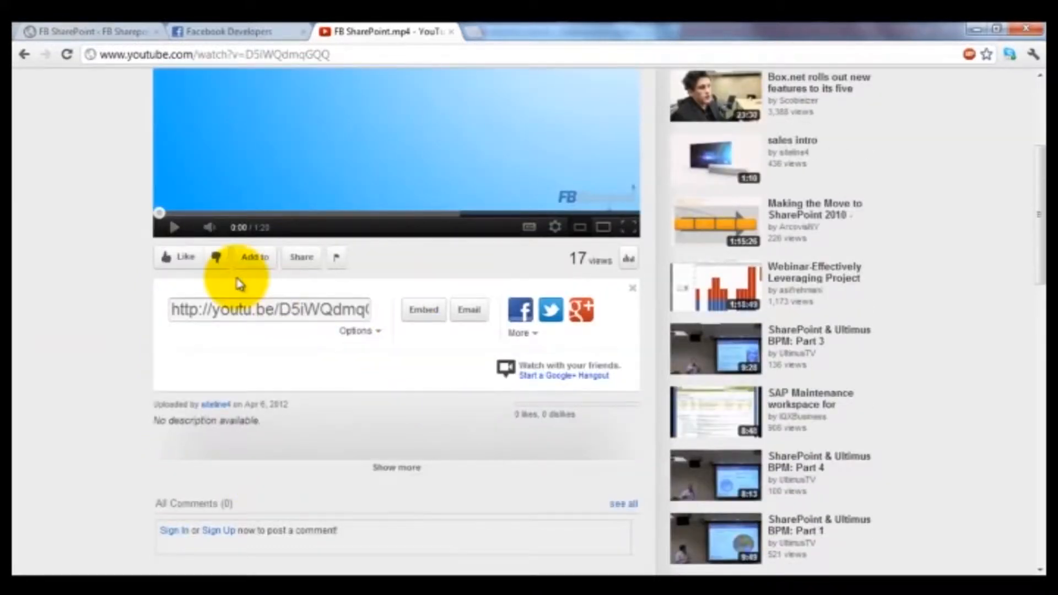
{"action": "left_click", "coordinate": [300, 258]}
{"action": "scroll", "coordinate": [71, 366], "scroll_direction": "up", "scroll_amount": 2}
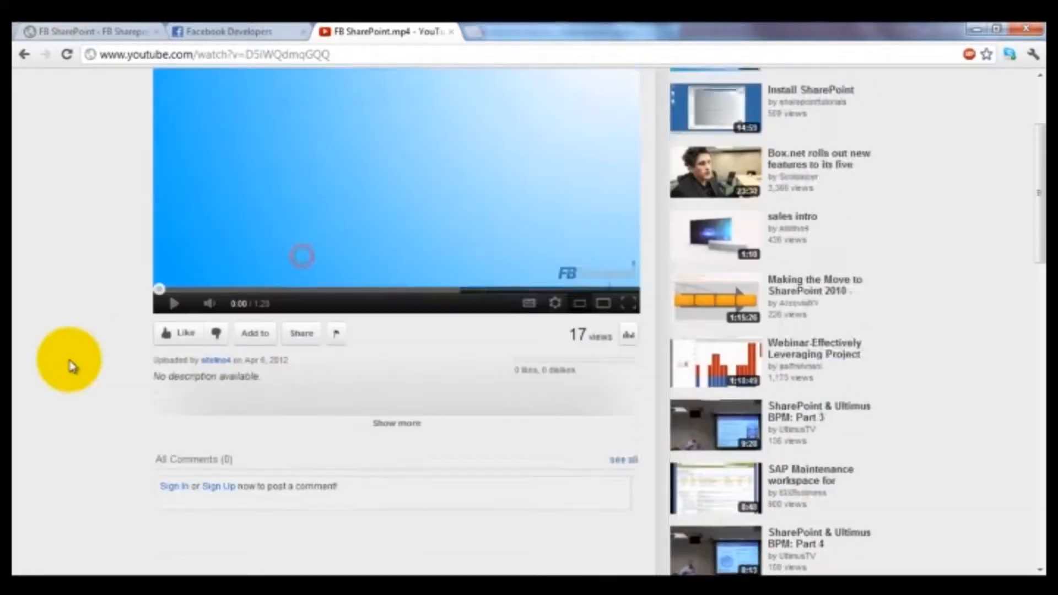
{"action": "scroll", "coordinate": [71, 366], "scroll_direction": "down", "scroll_amount": 2}
{"action": "left_click", "coordinate": [302, 258]}
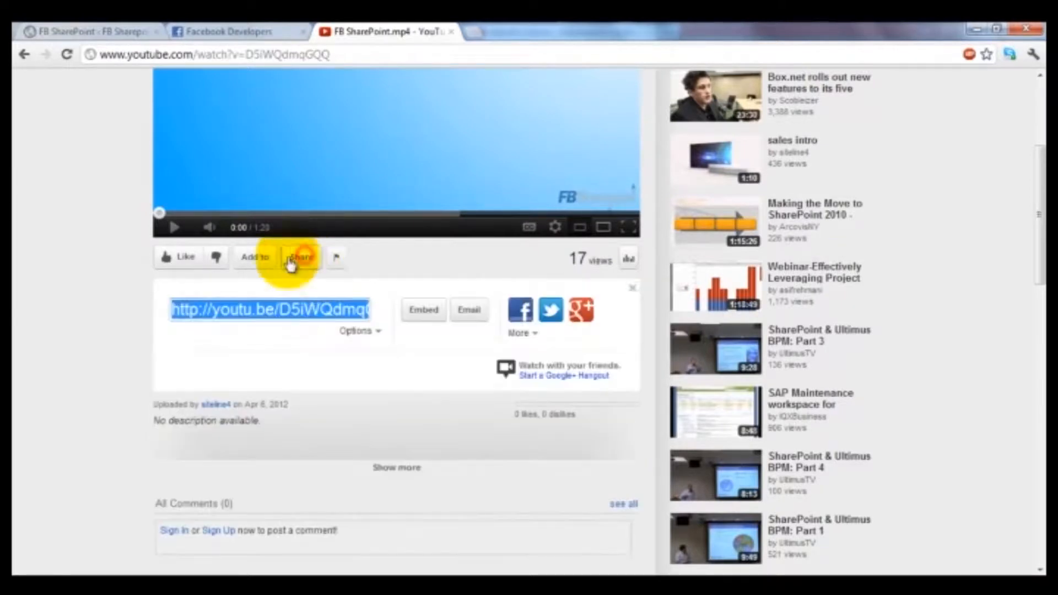
{"action": "left_click", "coordinate": [221, 55]}
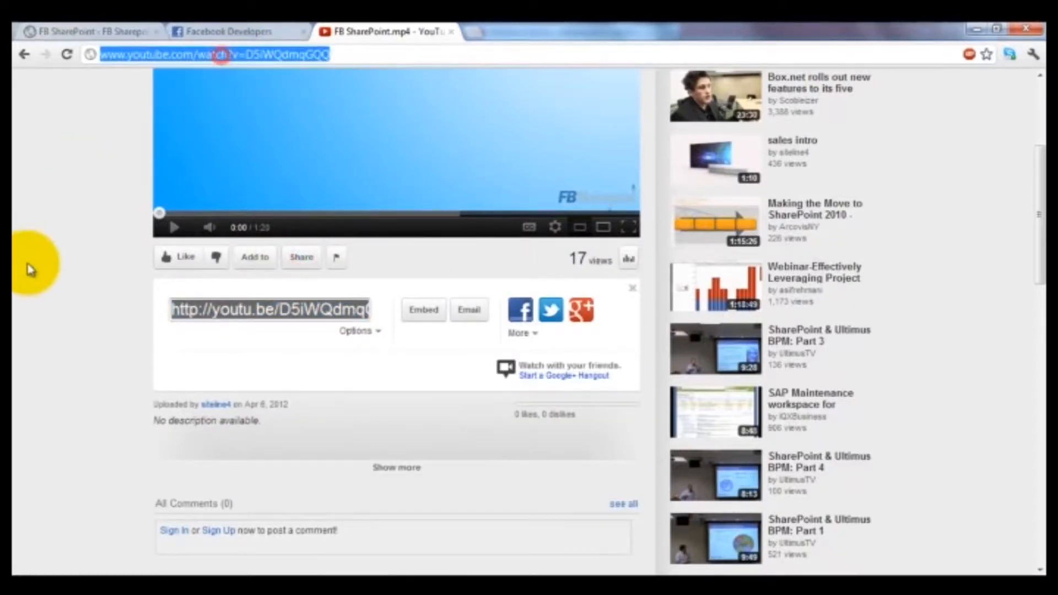
{"action": "left_click", "coordinate": [109, 371]}
Show the video's embed code and select the URL inside its src attribute.
{"action": "scroll", "coordinate": [109, 371], "scroll_direction": "down", "scroll_amount": 4}
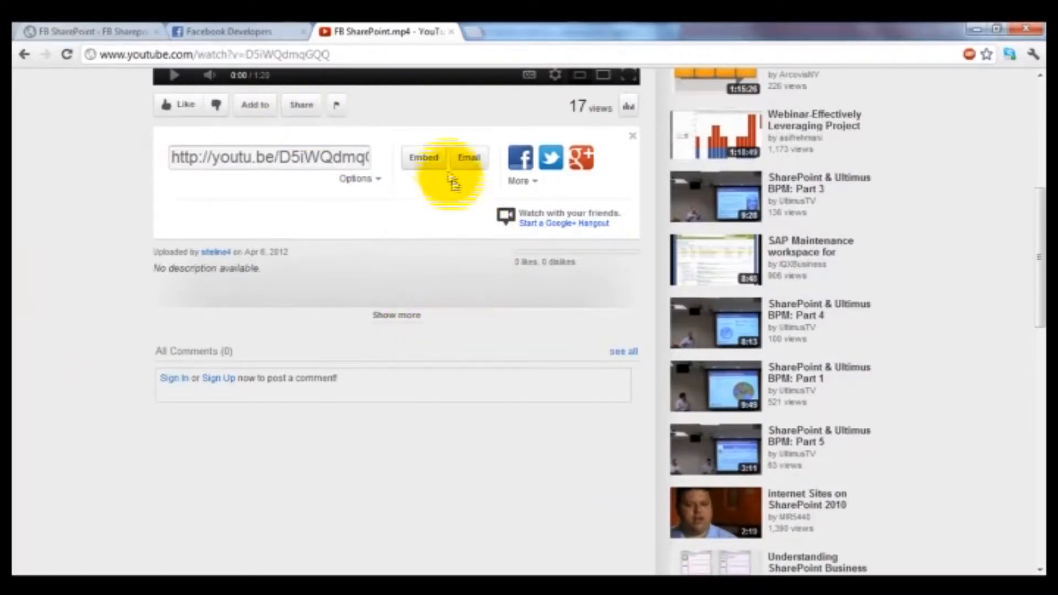
{"action": "left_click", "coordinate": [423, 158]}
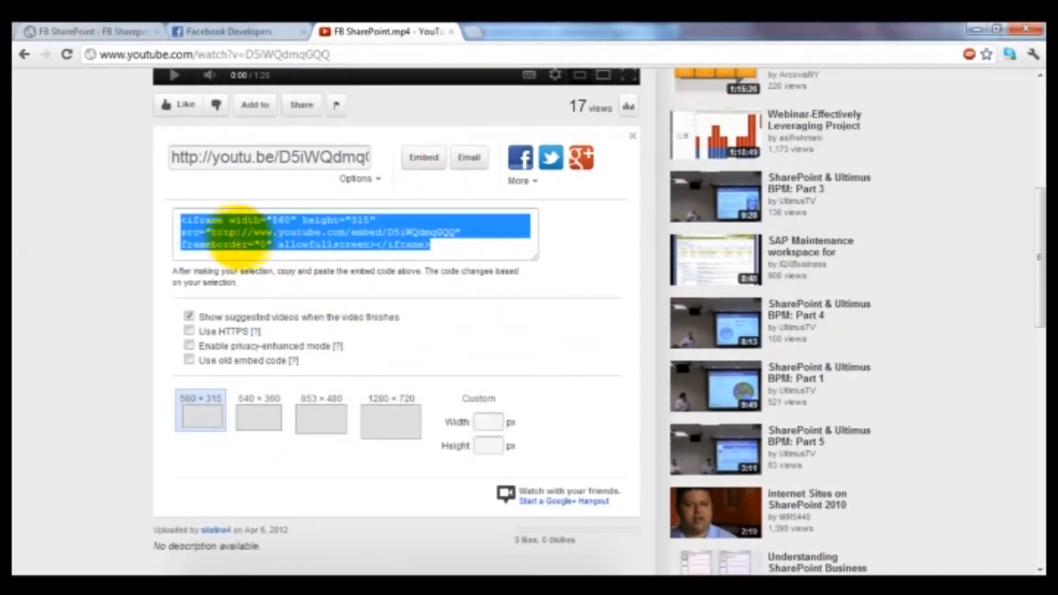
{"action": "left_click", "coordinate": [224, 282]}
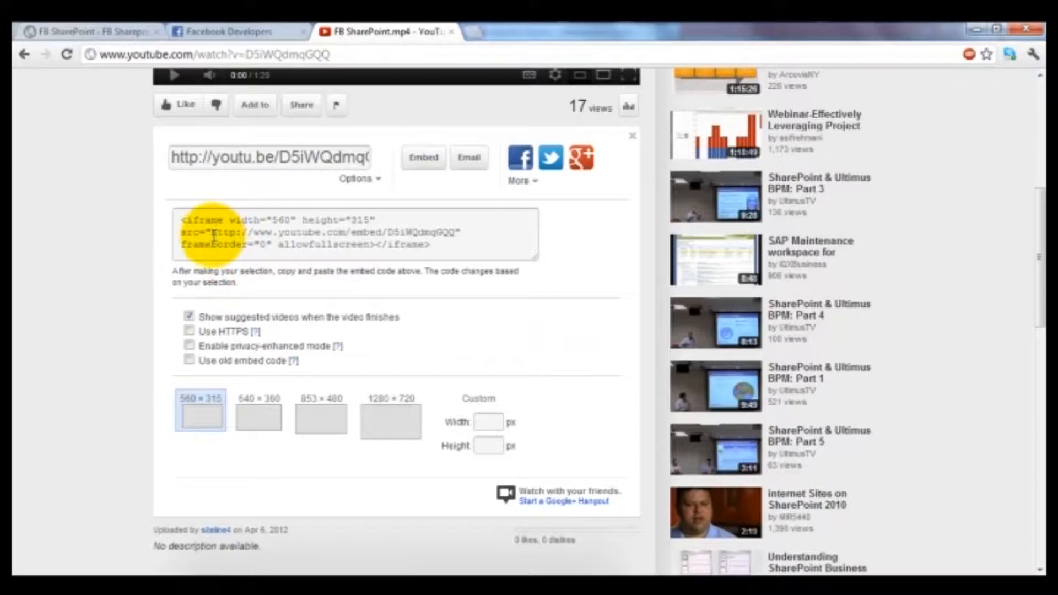
{"action": "left_click_drag", "start_coordinate": [210, 238], "coordinate": [453, 231]}
{"action": "key", "text": "ctrl+c"}
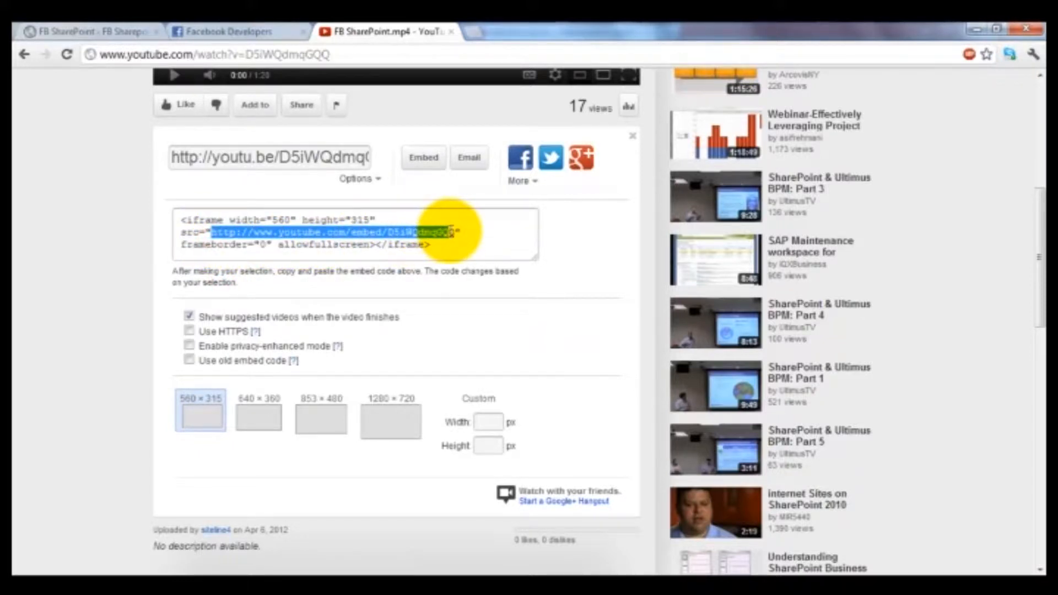
{"action": "left_click", "coordinate": [455, 231]}
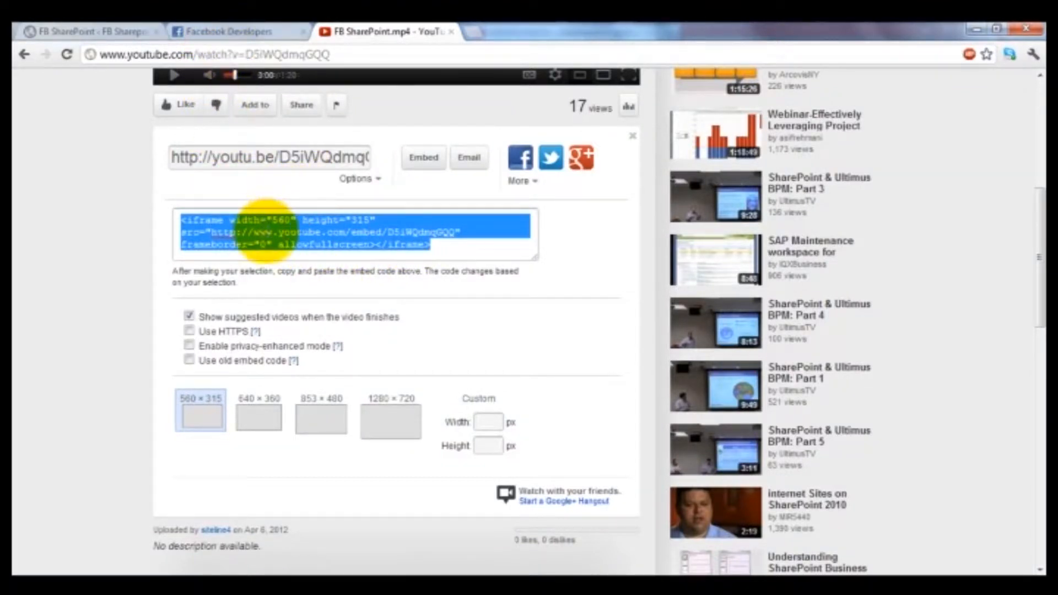
{"action": "left_click", "coordinate": [110, 31]}
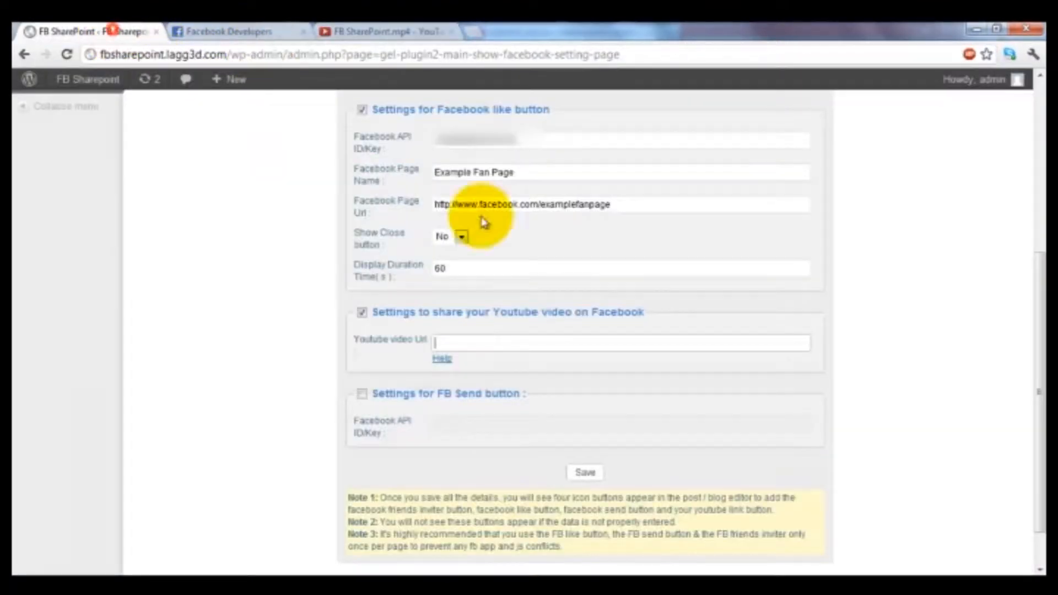
{"action": "key", "text": "ctrl+v"}
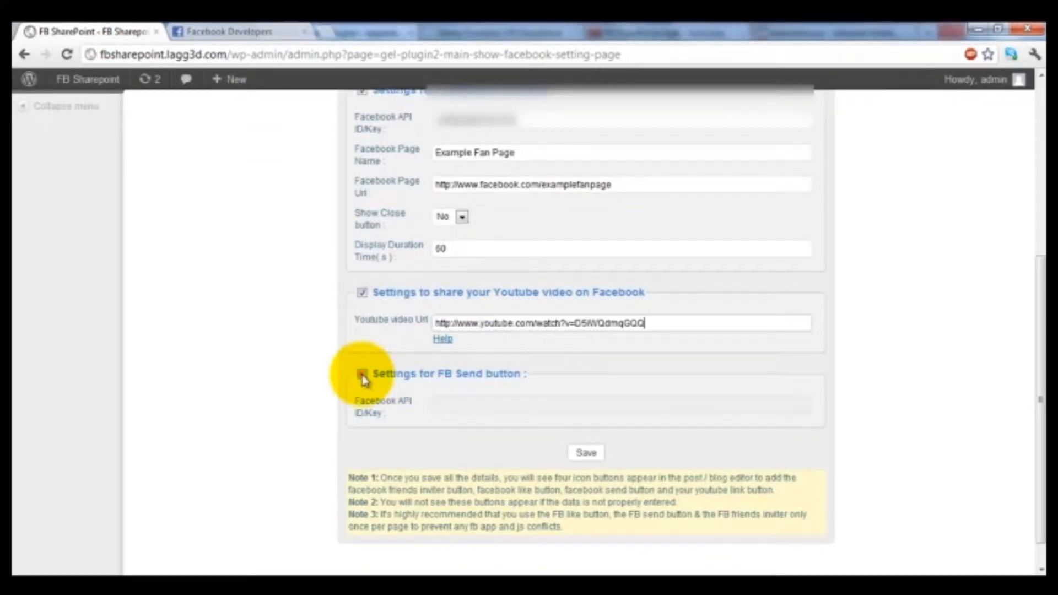
Enable the FB Send button settings, fill in the Facebook API ID/Key and save all the plugin settings.
{"action": "left_click", "coordinate": [362, 375]}
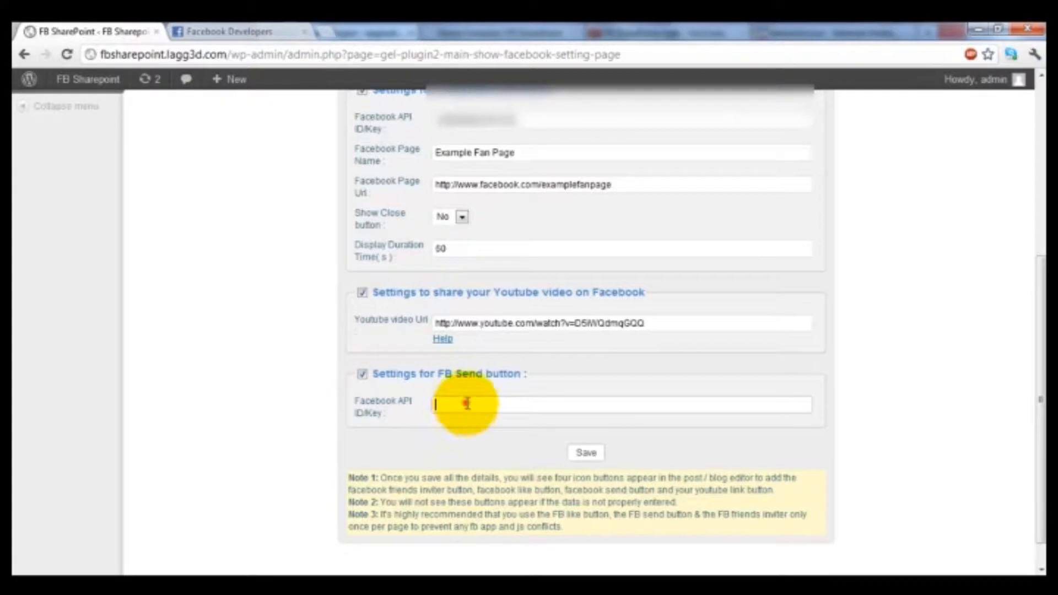
{"action": "left_click", "coordinate": [465, 404]}
{"action": "scroll", "coordinate": [358, 424], "scroll_direction": "up", "scroll_amount": 6}
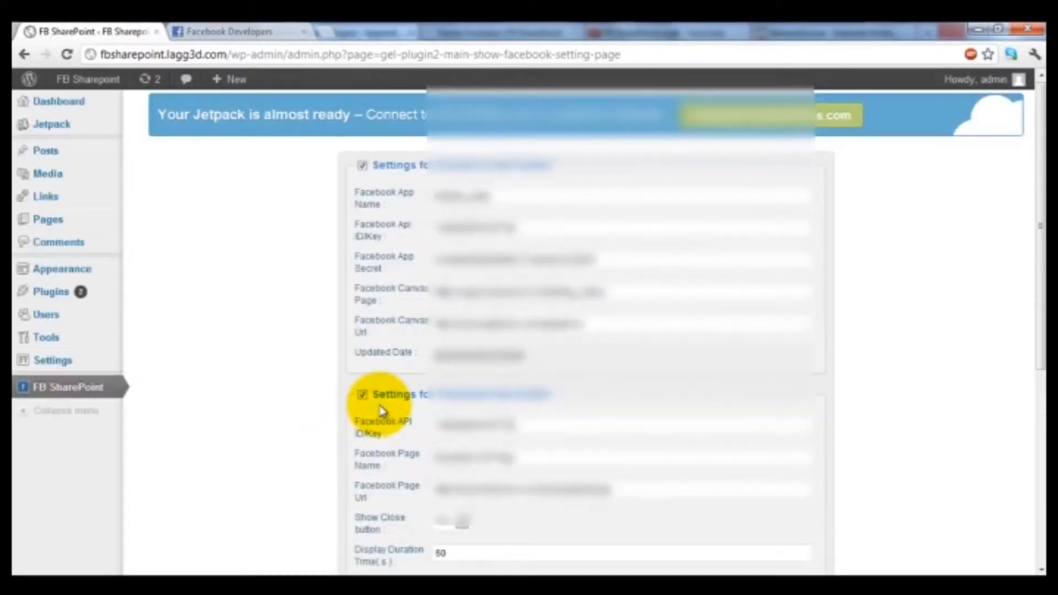
{"action": "scroll", "coordinate": [423, 313], "scroll_direction": "down", "scroll_amount": 5}
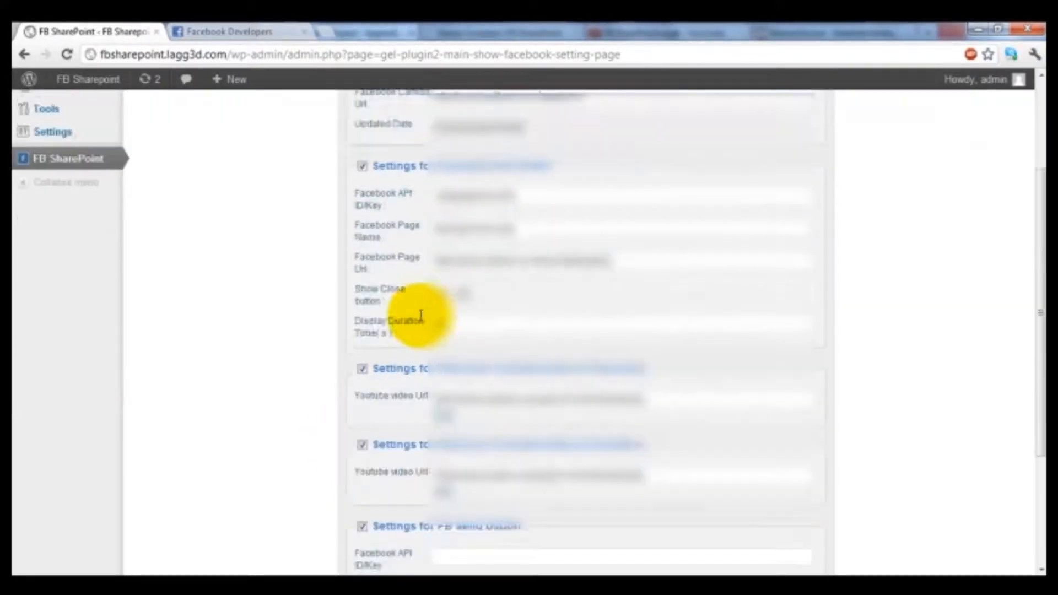
{"action": "left_click", "coordinate": [449, 374]}
{"action": "key", "text": "ctrl+v"}
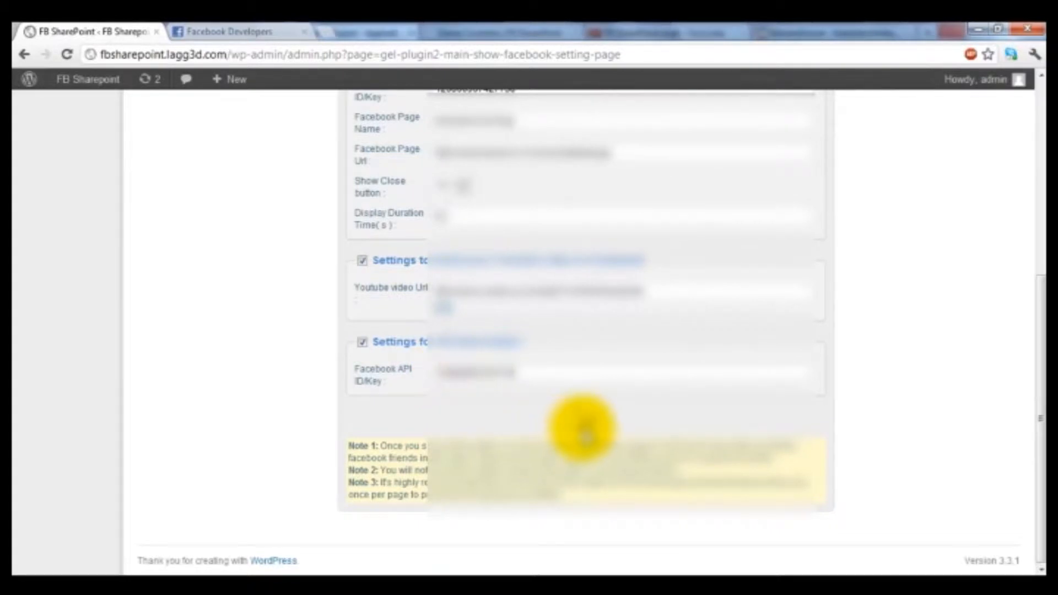
{"action": "left_click", "coordinate": [584, 425]}
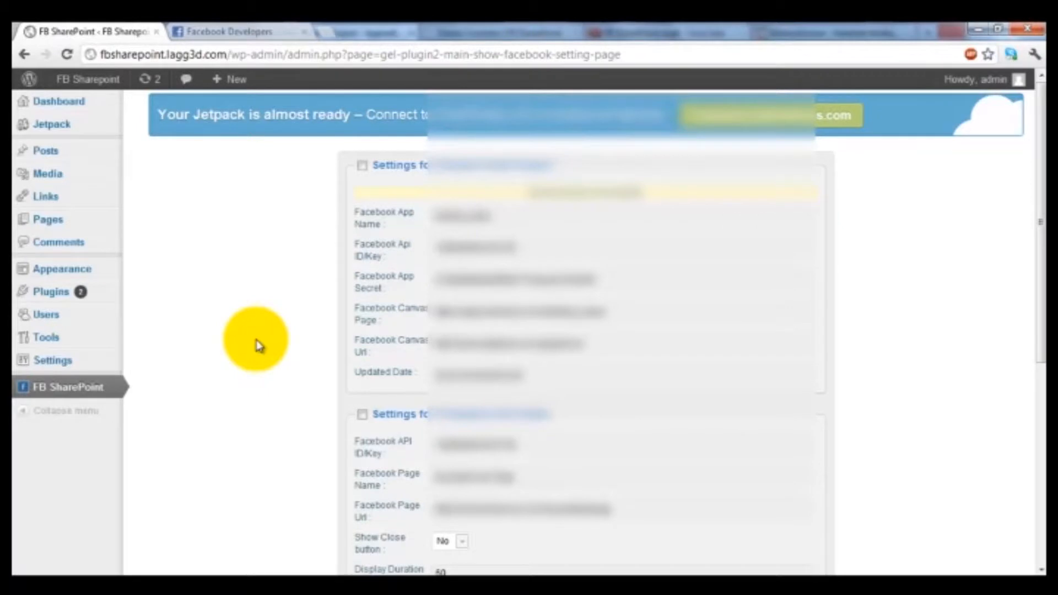
Add a new page titled Friends Inviter with the separate body lines videos, content and text.
{"action": "mouse_move", "coordinate": [65, 222]}
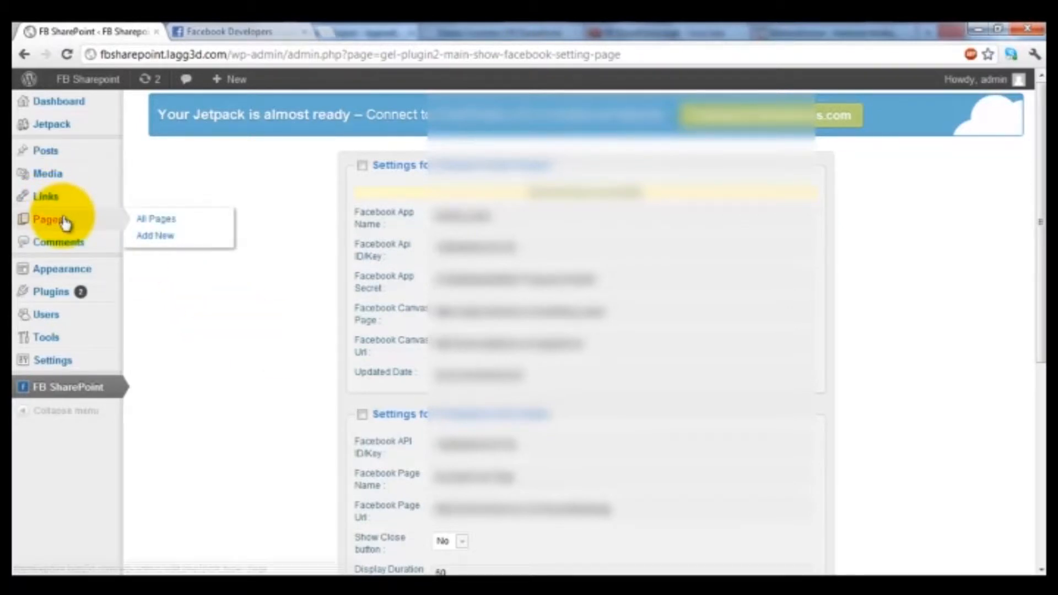
{"action": "left_click", "coordinate": [172, 238]}
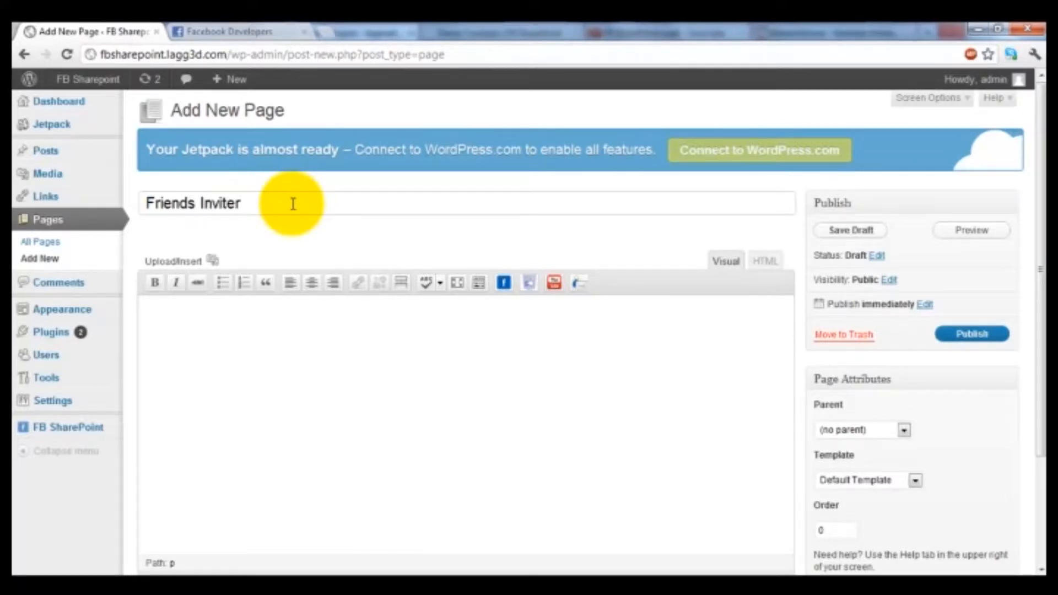
{"action": "left_click", "coordinate": [268, 364]}
{"action": "scroll", "coordinate": [270, 358], "scroll_direction": "down", "scroll_amount": 2}
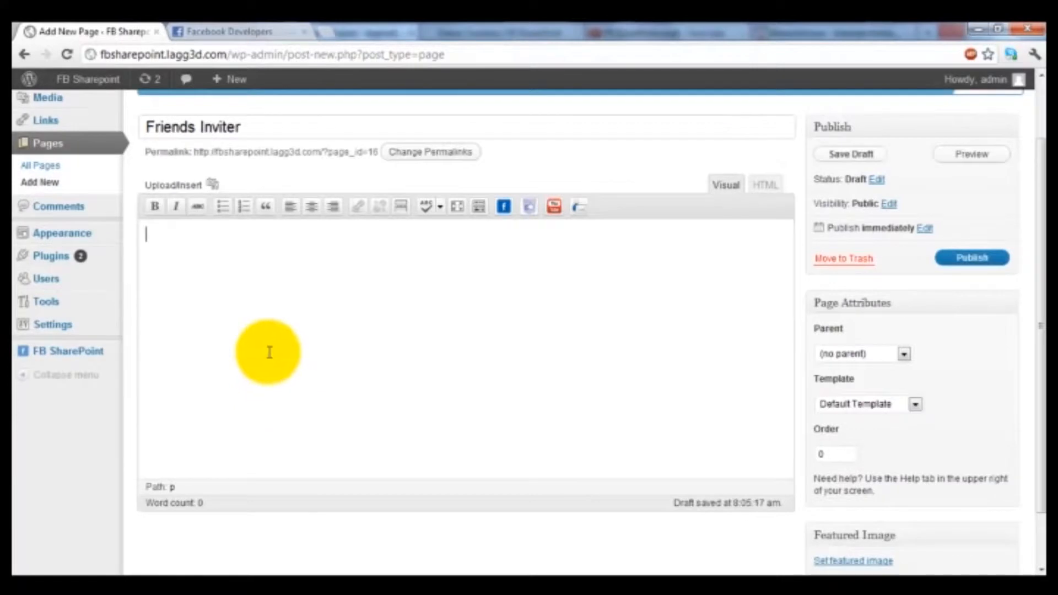
{"action": "scroll", "coordinate": [269, 353], "scroll_direction": "up", "scroll_amount": 2}
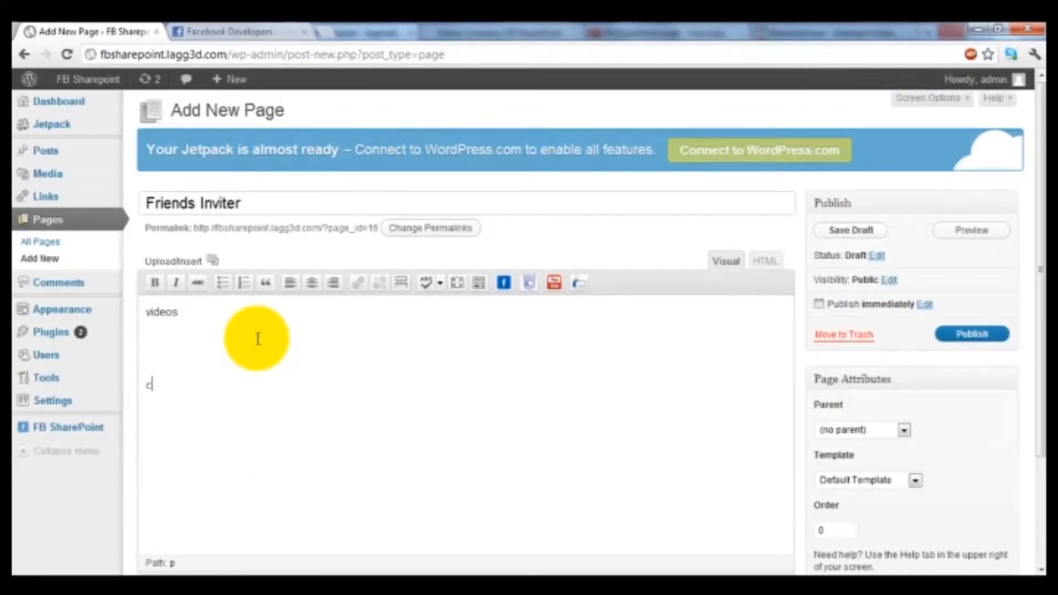
{"action": "type", "text": "t"}
{"action": "key", "text": "Return"}
{"action": "key", "text": "Return"}
{"action": "key", "text": "Return"}
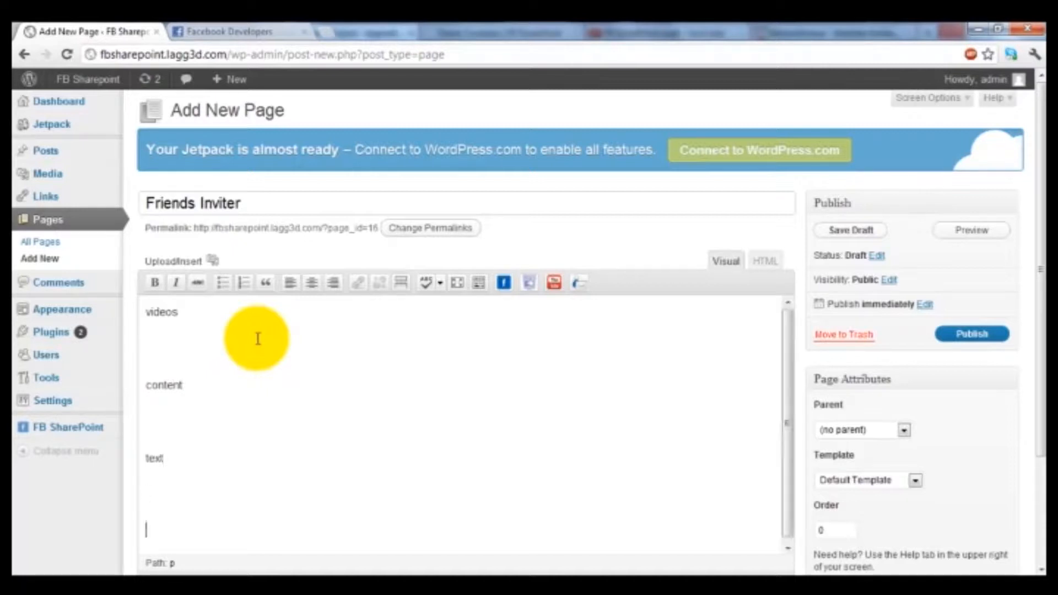
Insert the FB Friends Inviter button shortcode below the text and publish the page.
{"action": "left_click", "coordinate": [503, 284]}
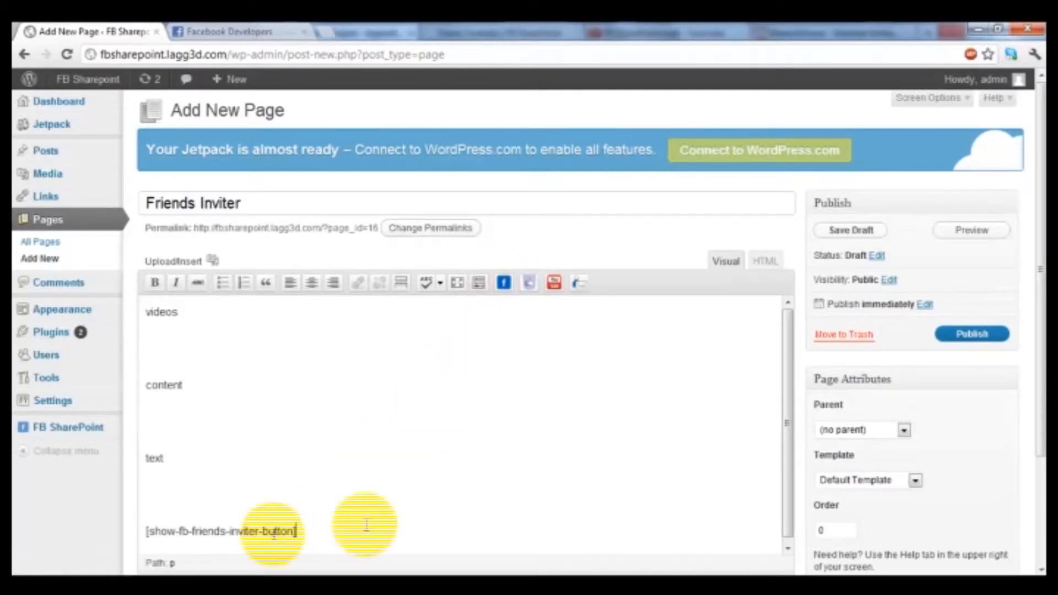
{"action": "left_click", "coordinate": [972, 334]}
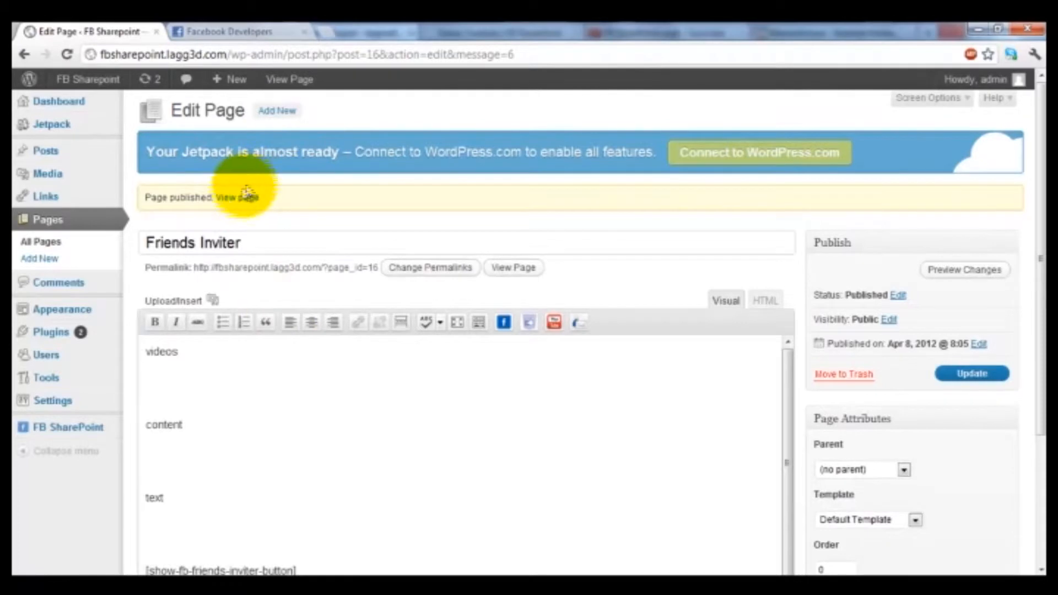
View the published Friends Inviter page and examine the invite link below its text.
{"action": "left_click", "coordinate": [243, 203]}
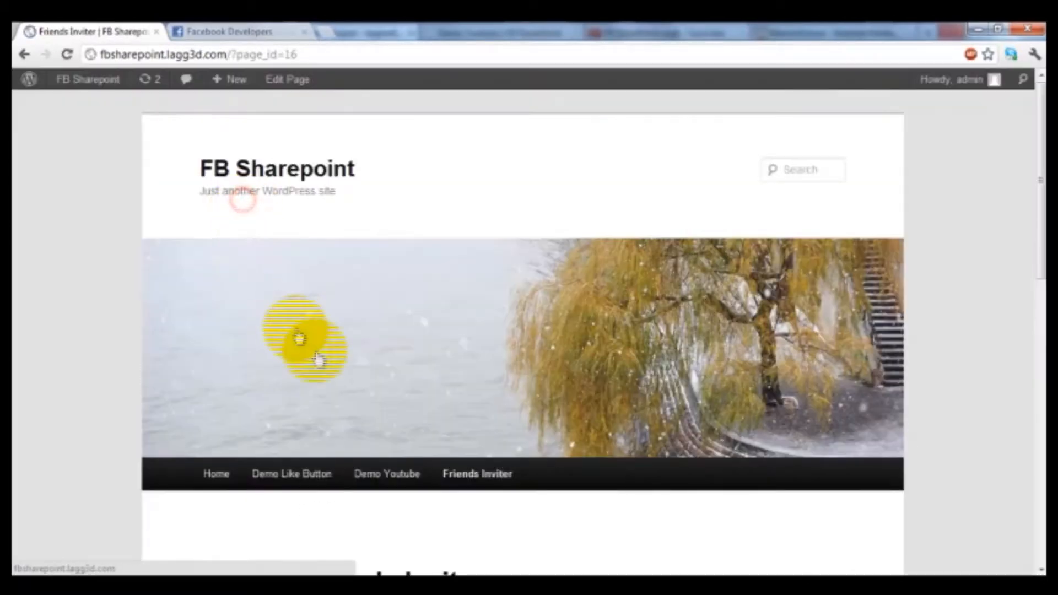
{"action": "scroll", "coordinate": [326, 419], "scroll_direction": "down", "scroll_amount": 4}
{"action": "scroll", "coordinate": [326, 419], "scroll_direction": "up", "scroll_amount": 4}
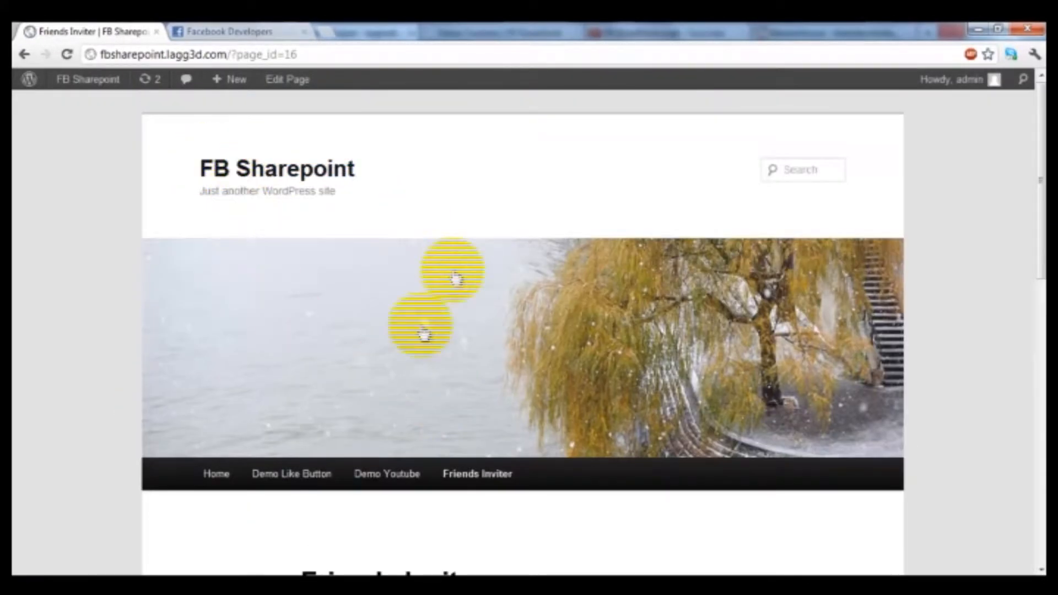
{"action": "scroll", "coordinate": [380, 353], "scroll_direction": "down", "scroll_amount": 7}
{"action": "scroll", "coordinate": [477, 382], "scroll_direction": "down", "scroll_amount": 1}
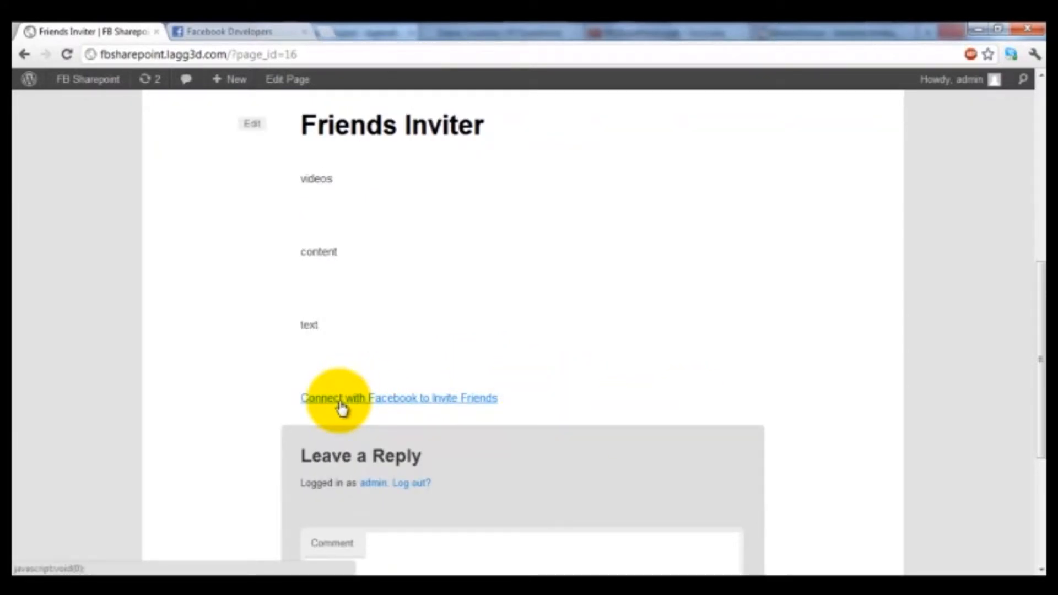
{"action": "scroll", "coordinate": [187, 177], "scroll_direction": "up", "scroll_amount": 3}
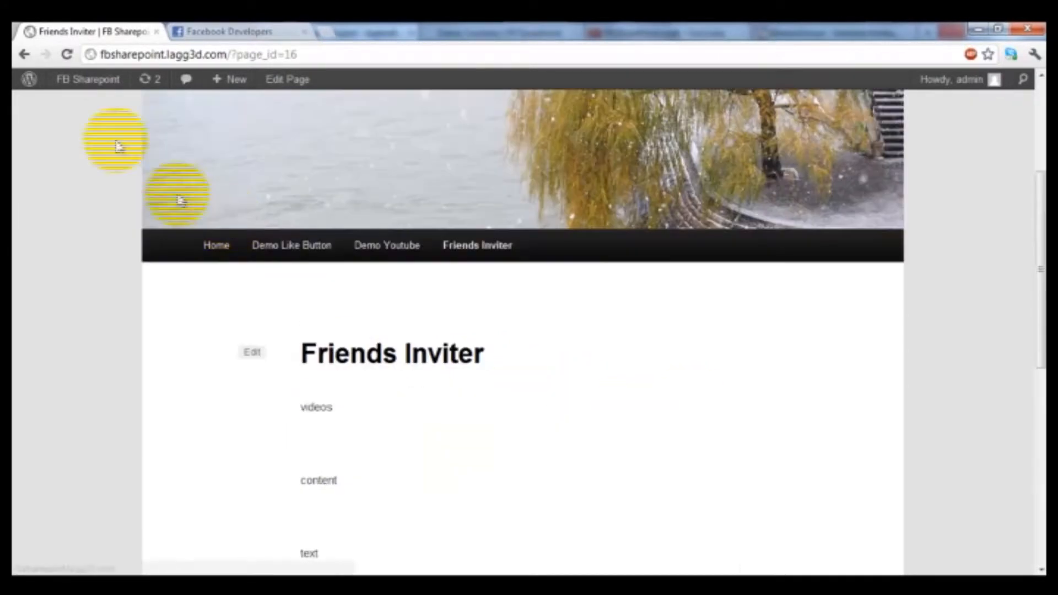
Add a new page titled Send Button with the text Top 10 ways to make money online and lines numbered 1 to 3.
{"action": "left_click", "coordinate": [86, 83]}
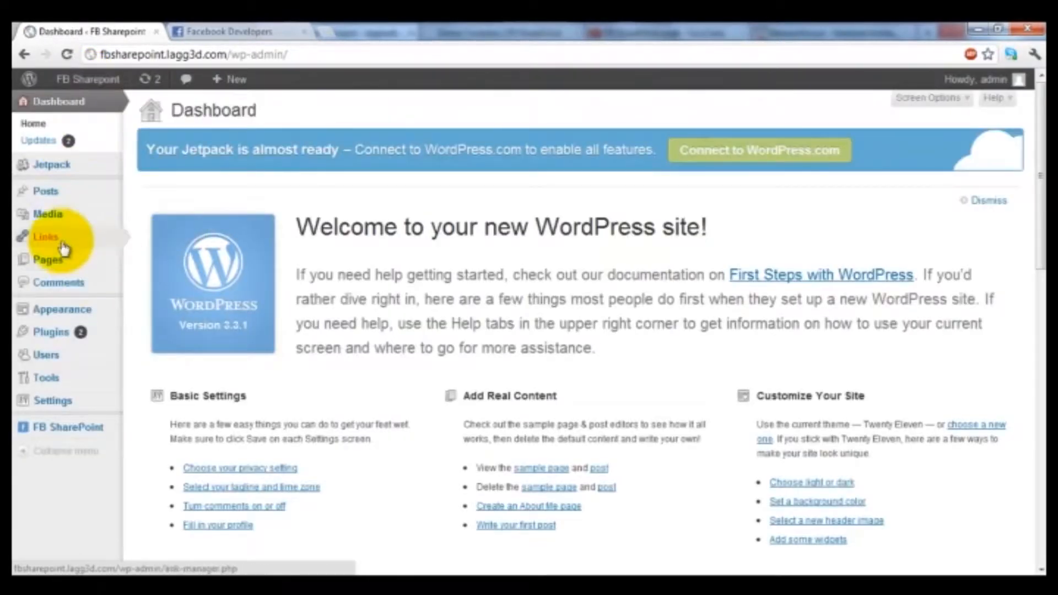
{"action": "mouse_move", "coordinate": [67, 270]}
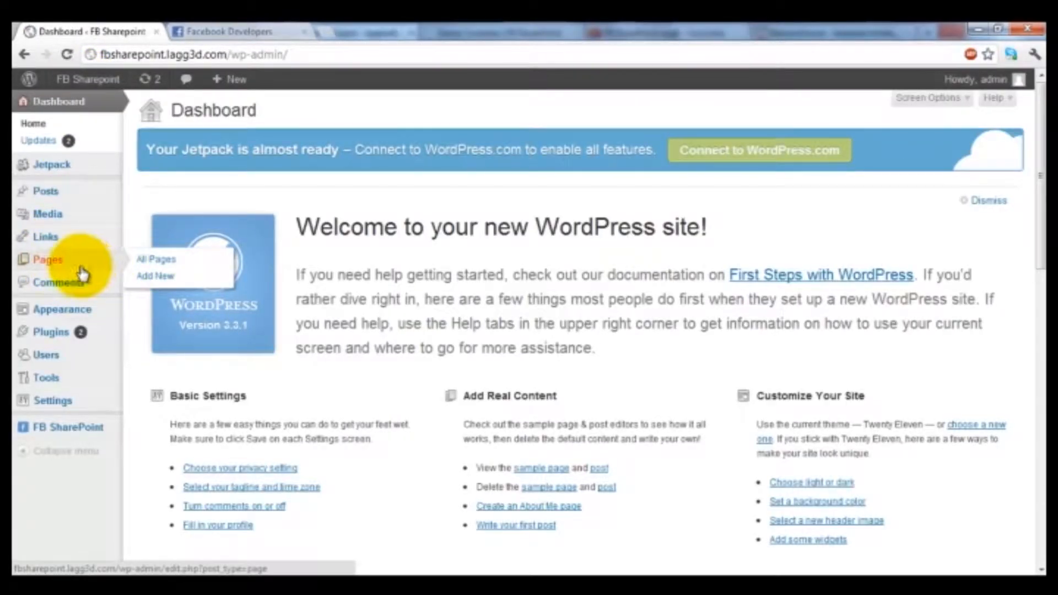
{"action": "left_click", "coordinate": [153, 260]}
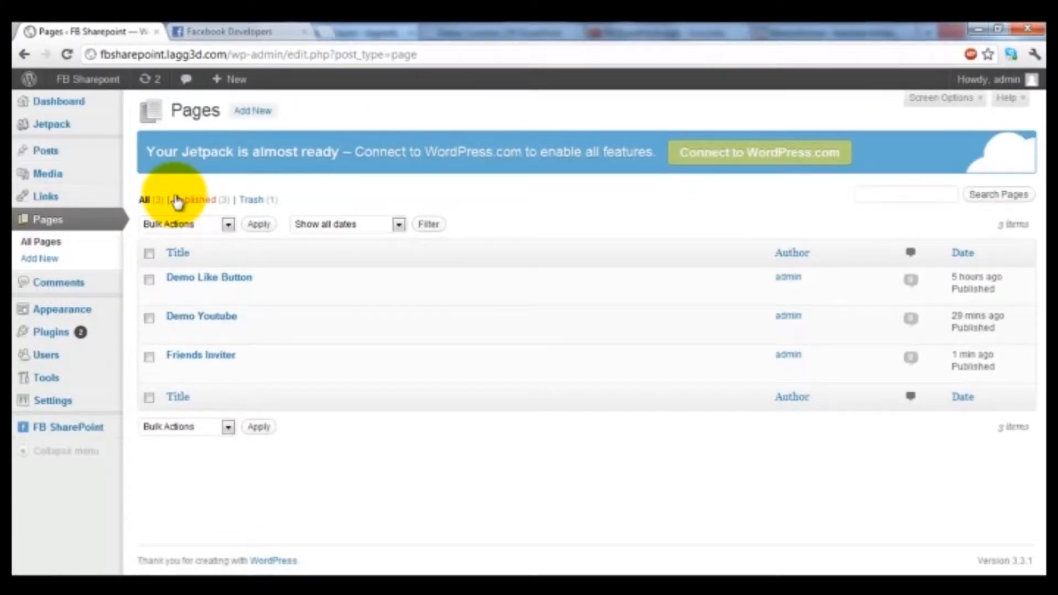
{"action": "left_click", "coordinate": [256, 112]}
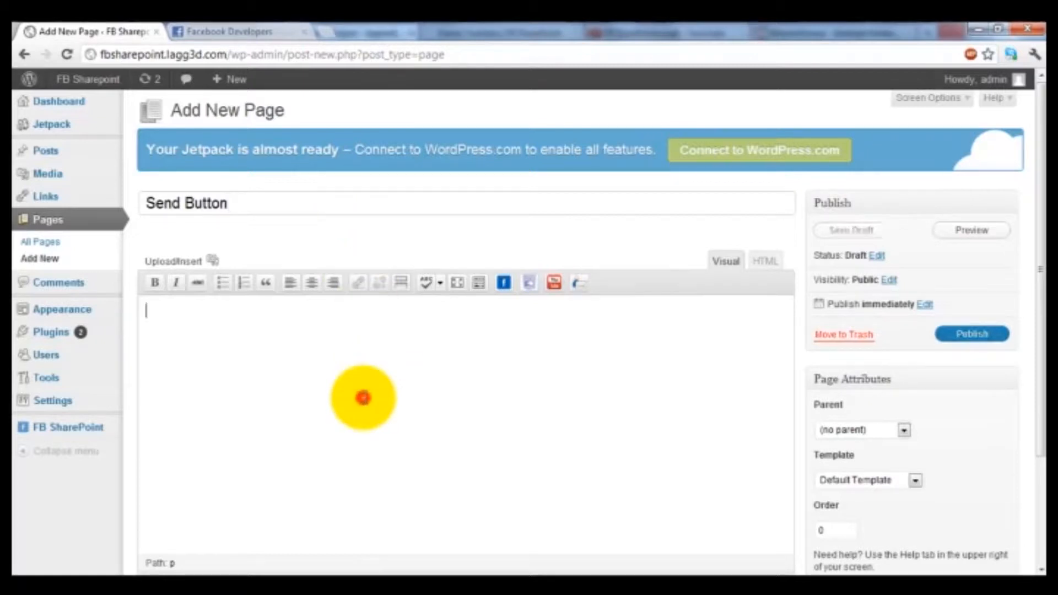
{"action": "left_click", "coordinate": [364, 398]}
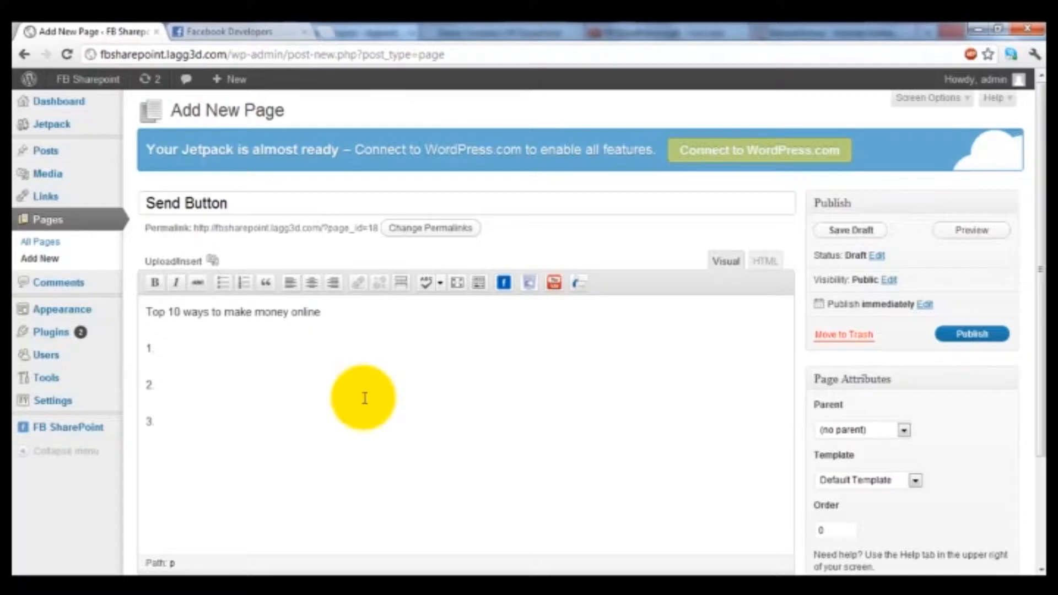
Insert the [show-fb-send-button] shortcode below the numbered lines and publish the Send Button page.
{"action": "left_click", "coordinate": [542, 283]}
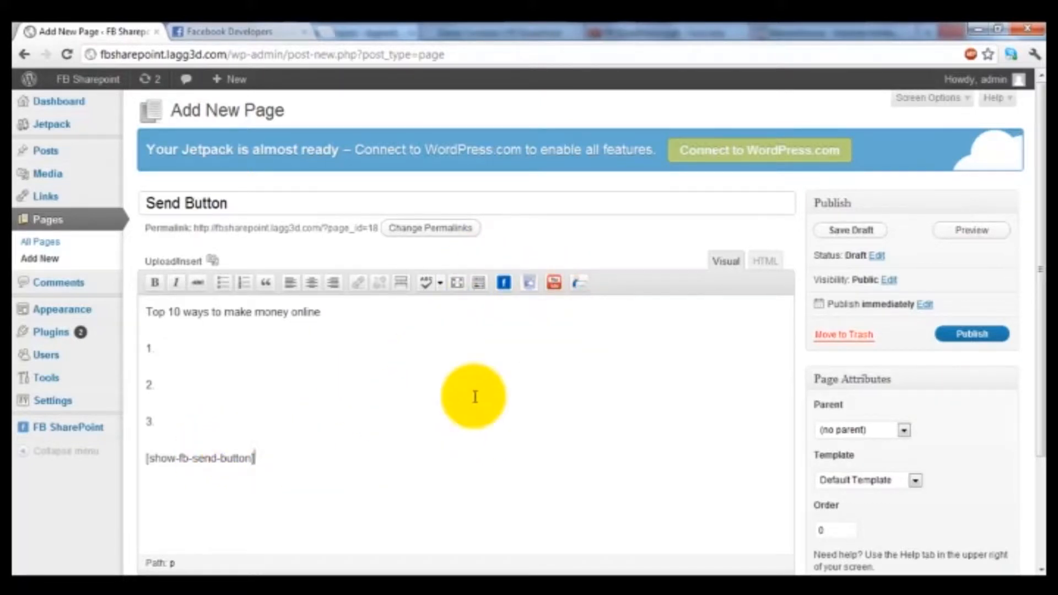
{"action": "left_click", "coordinate": [943, 336]}
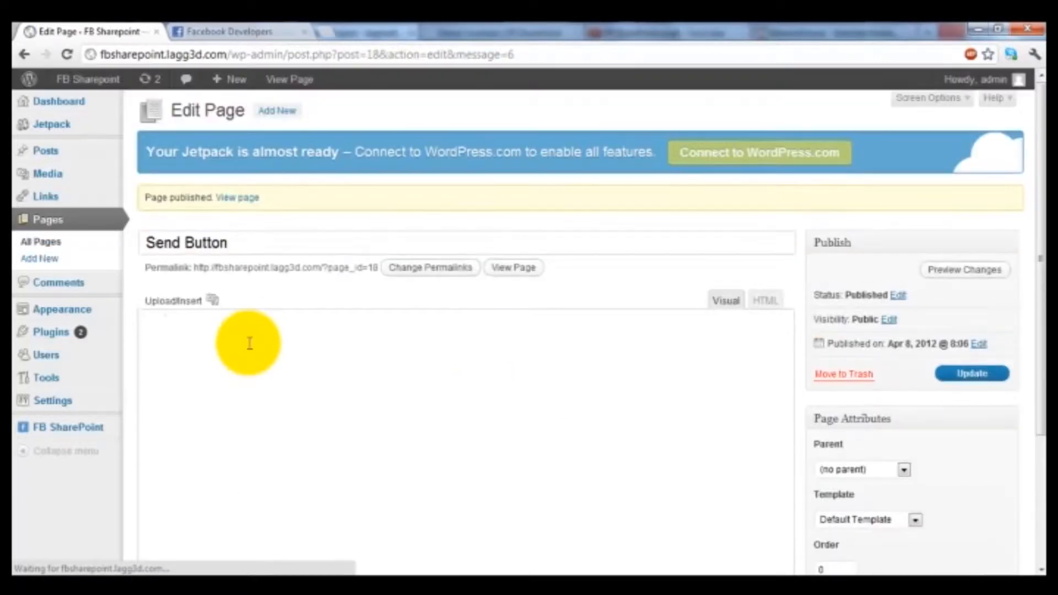
View the published Send Button page and examine the Facebook button below the list.
{"action": "left_click", "coordinate": [249, 199]}
{"action": "scroll", "coordinate": [231, 347], "scroll_direction": "down", "scroll_amount": 4}
{"action": "scroll", "coordinate": [386, 385], "scroll_direction": "down", "scroll_amount": 3}
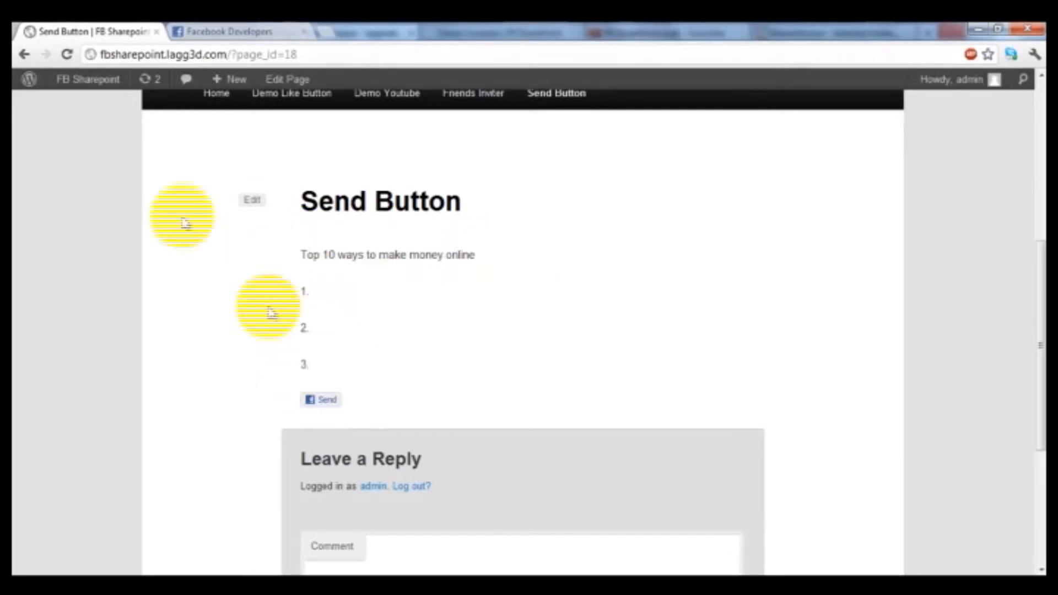
Return to the WordPress dashboard and start another new page with its body ready for editing.
{"action": "left_click", "coordinate": [98, 82]}
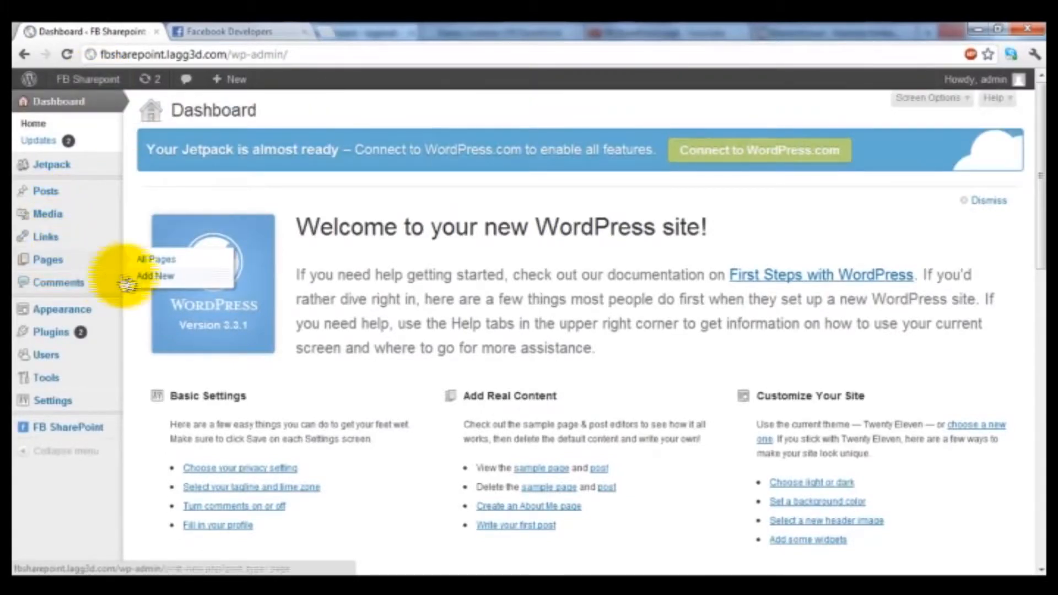
{"action": "left_click", "coordinate": [155, 276]}
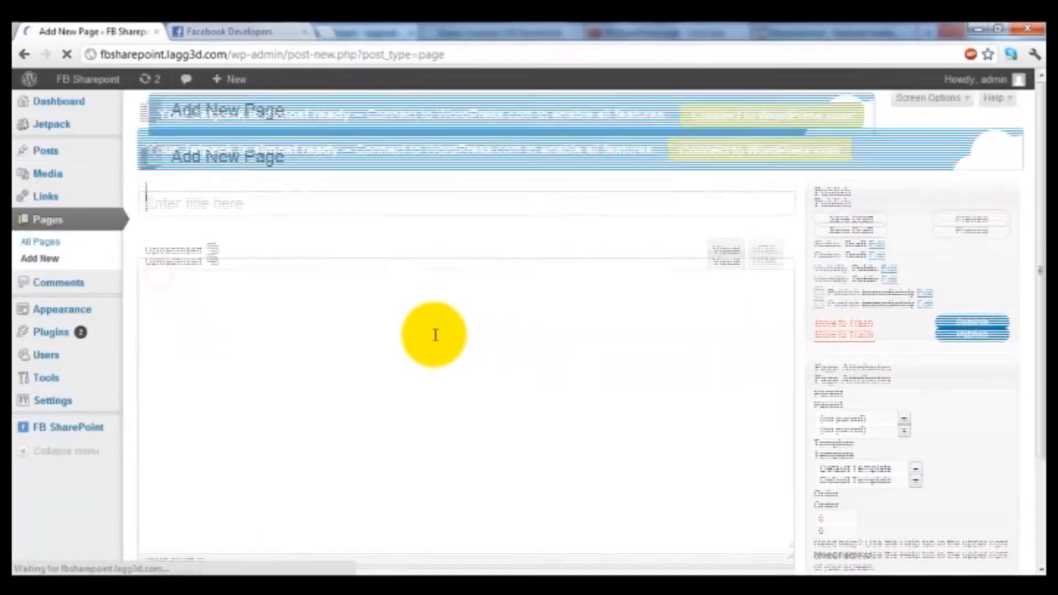
{"action": "left_click", "coordinate": [400, 322]}
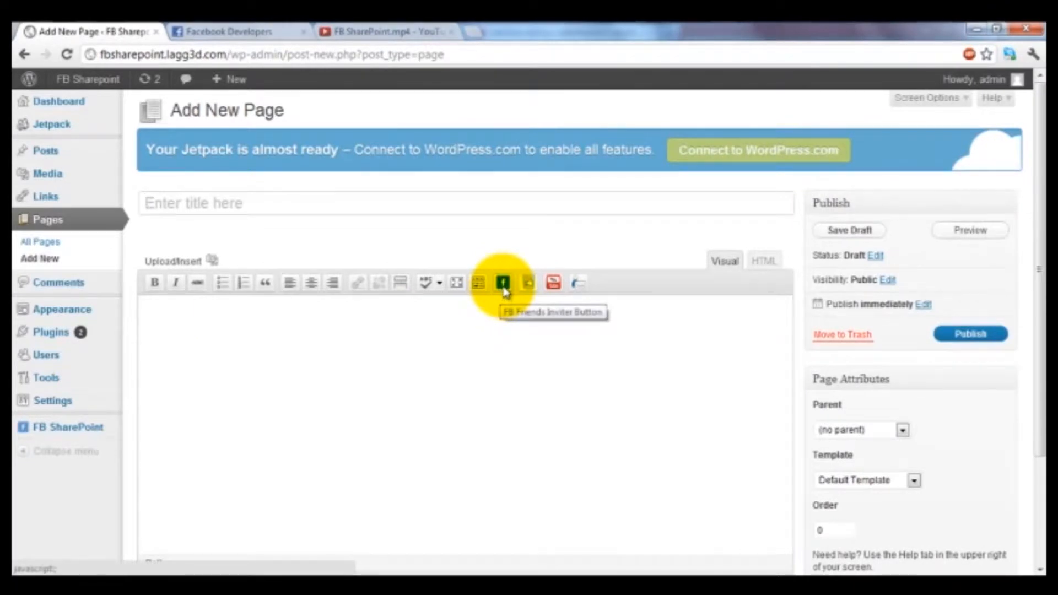
{"action": "left_click", "coordinate": [503, 286]}
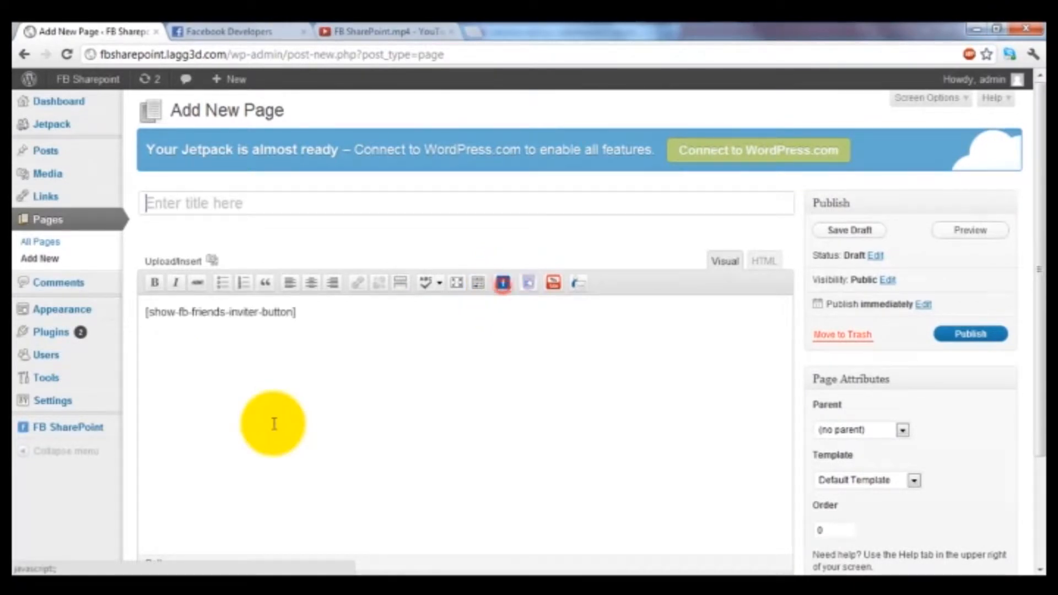
{"action": "left_click", "coordinate": [554, 283]}
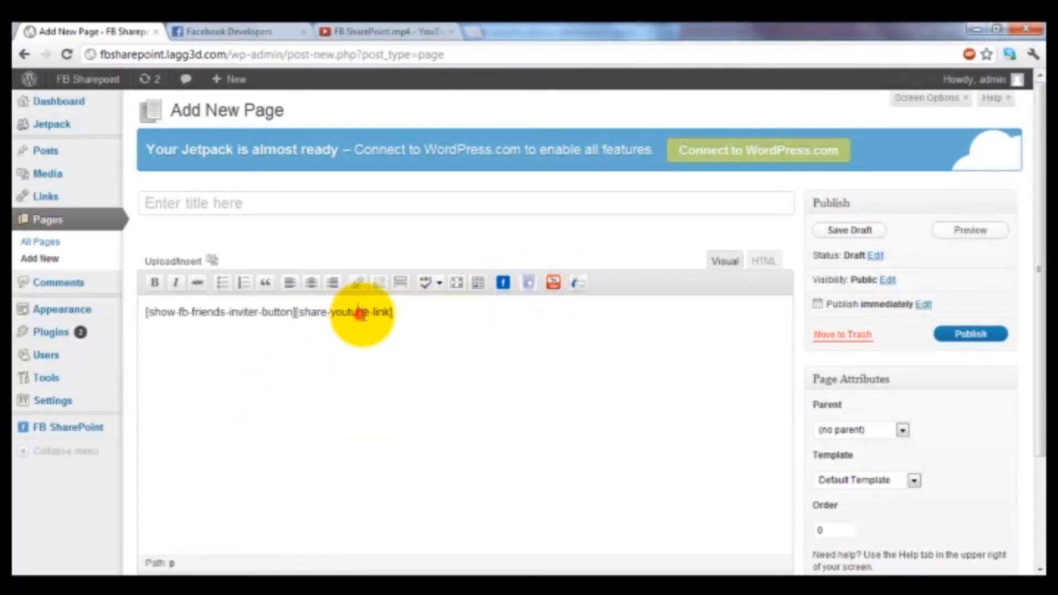
{"action": "left_click_drag", "start_coordinate": [421, 316], "coordinate": [137, 323]}
{"action": "key", "text": "BackSpace"}
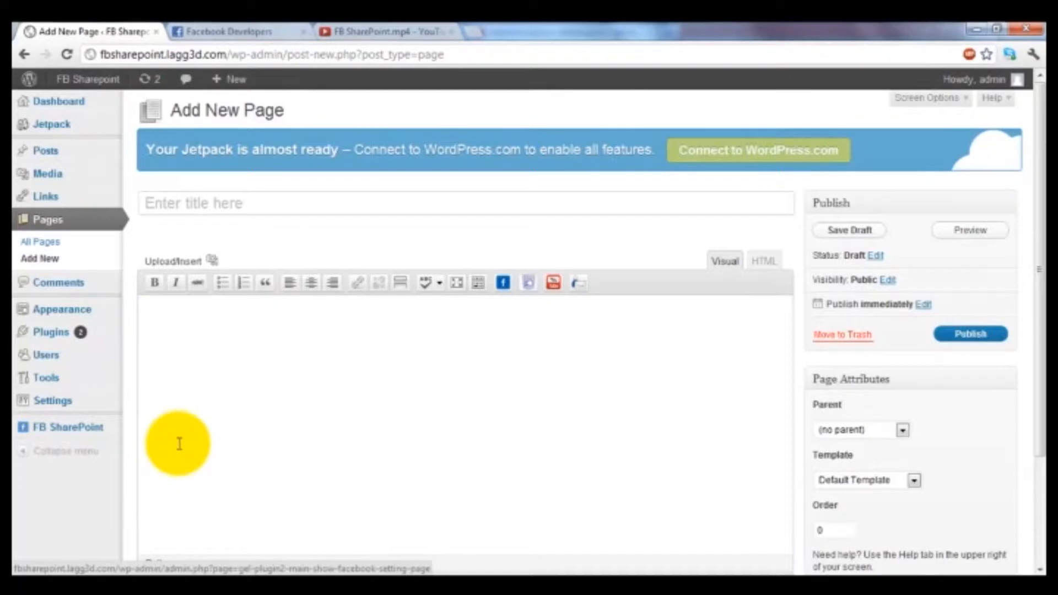
Insert the [share-youtube-link] shortcode into the empty page body.
{"action": "left_click", "coordinate": [553, 283]}
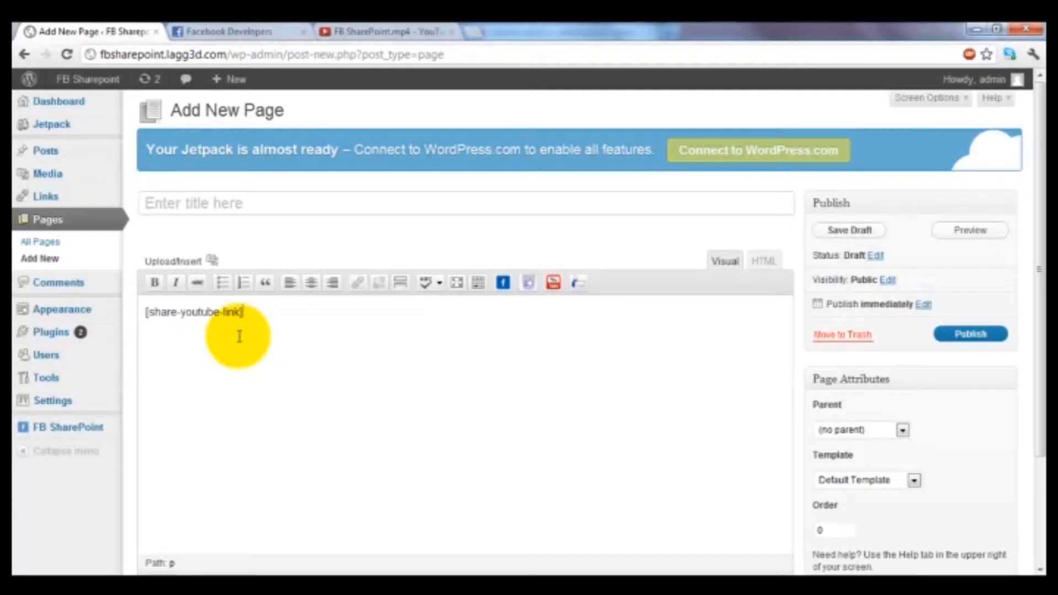
{"action": "left_click", "coordinate": [243, 310]}
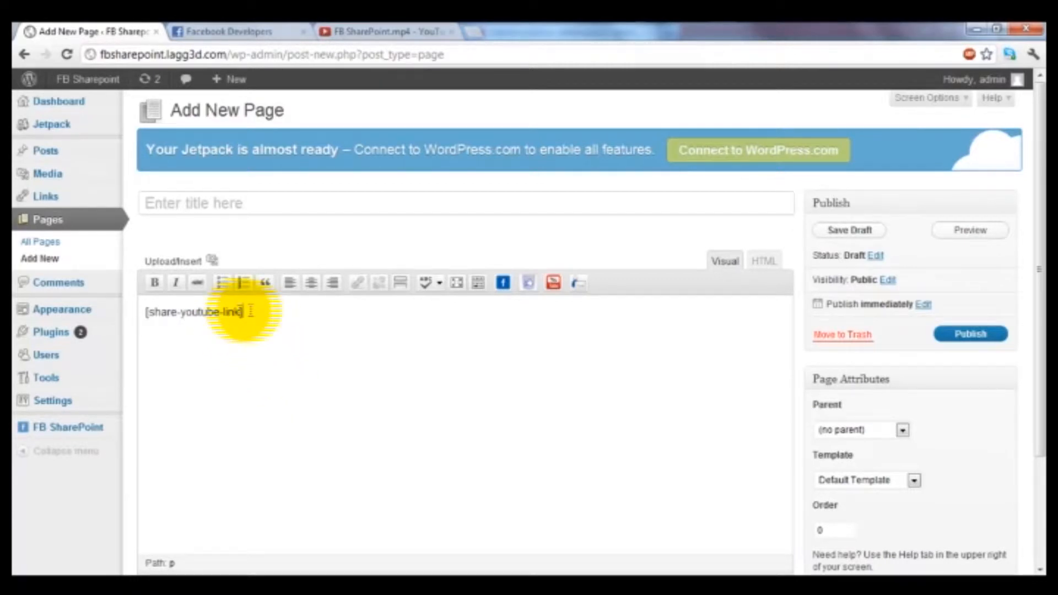
{"action": "left_click", "coordinate": [177, 311]}
Title the page Youtube Button Video and publish it.
{"action": "left_click", "coordinate": [206, 199]}
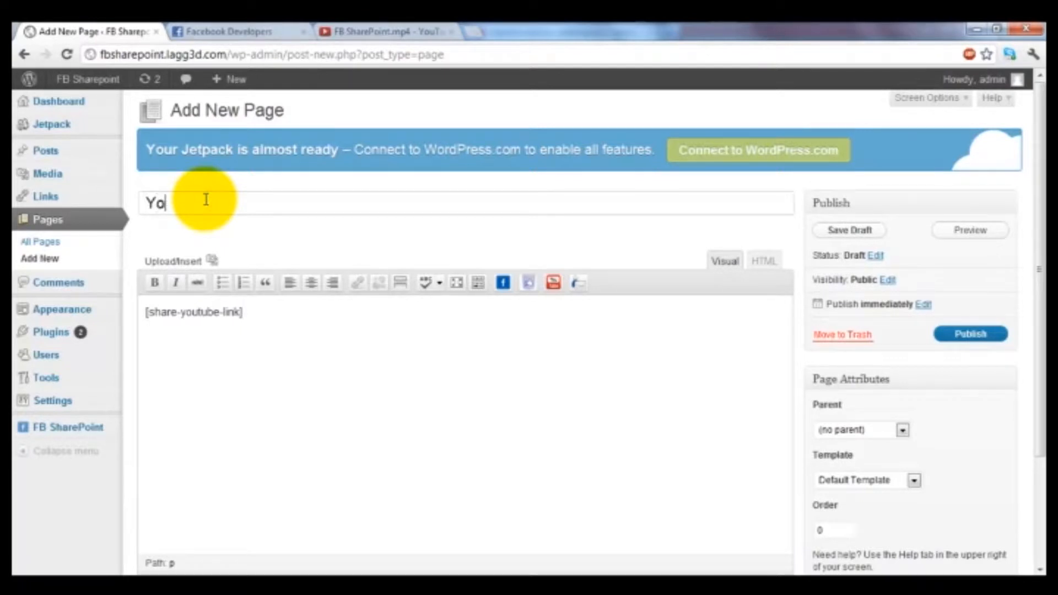
{"action": "type", "text": "Youtube Button Video"}
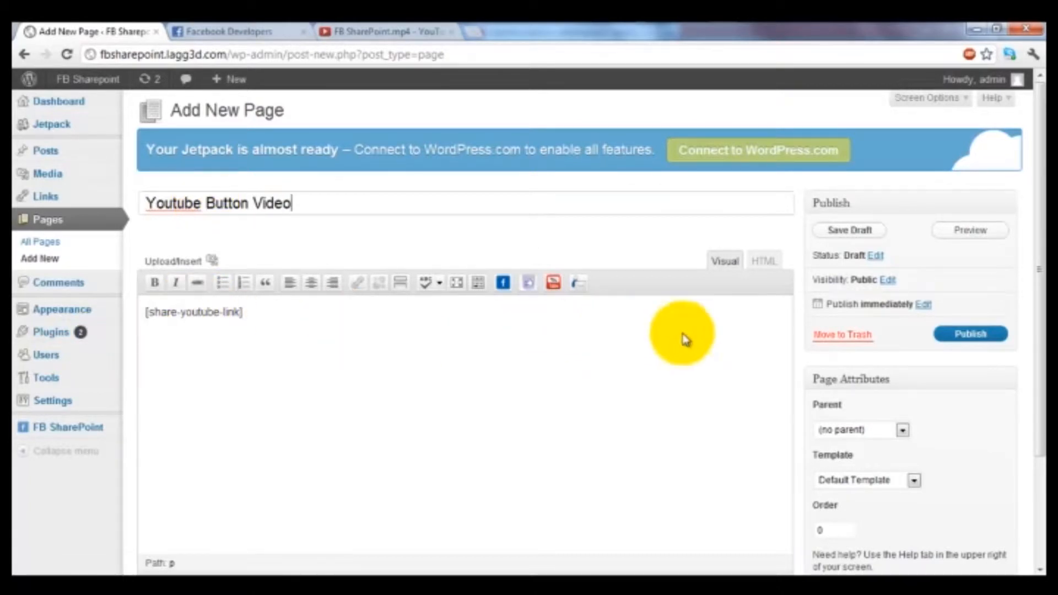
{"action": "left_click", "coordinate": [969, 333]}
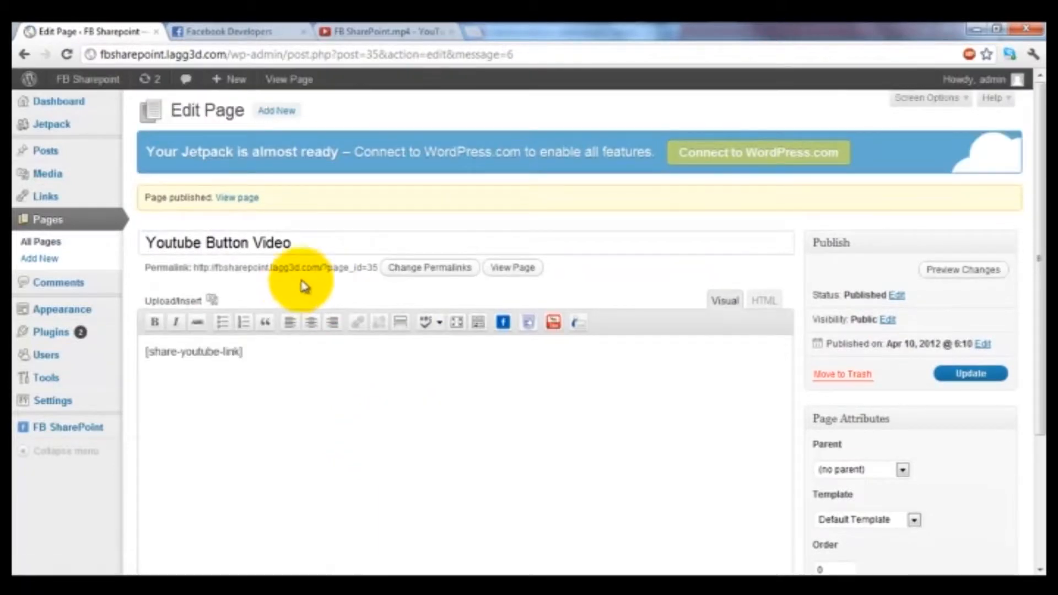
View the published Youtube Button Video page and examine the share button below the embedded video.
{"action": "left_click", "coordinate": [242, 198]}
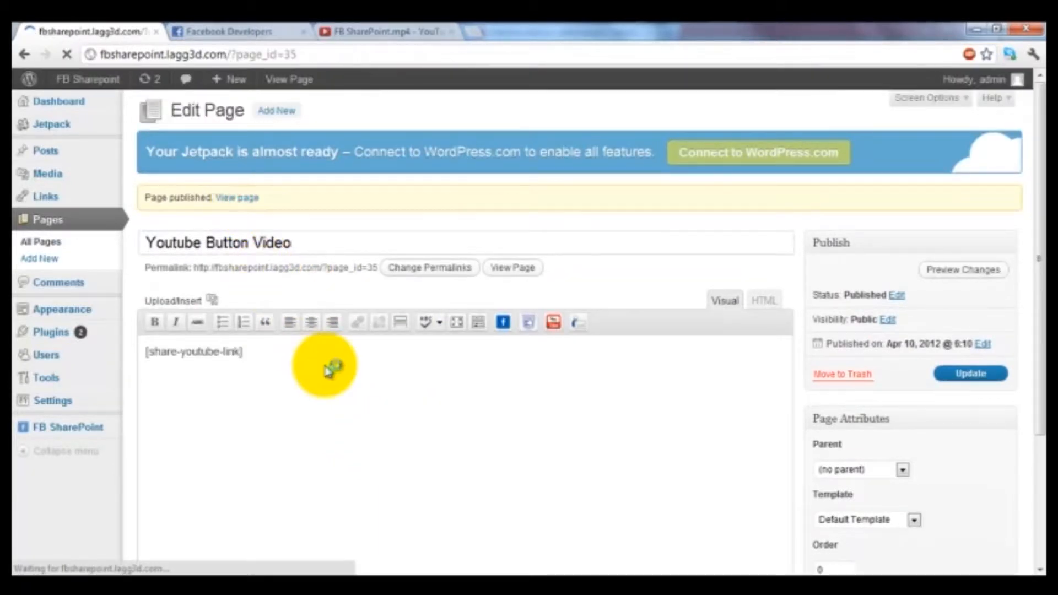
{"action": "scroll", "coordinate": [272, 361], "scroll_direction": "down", "scroll_amount": 10}
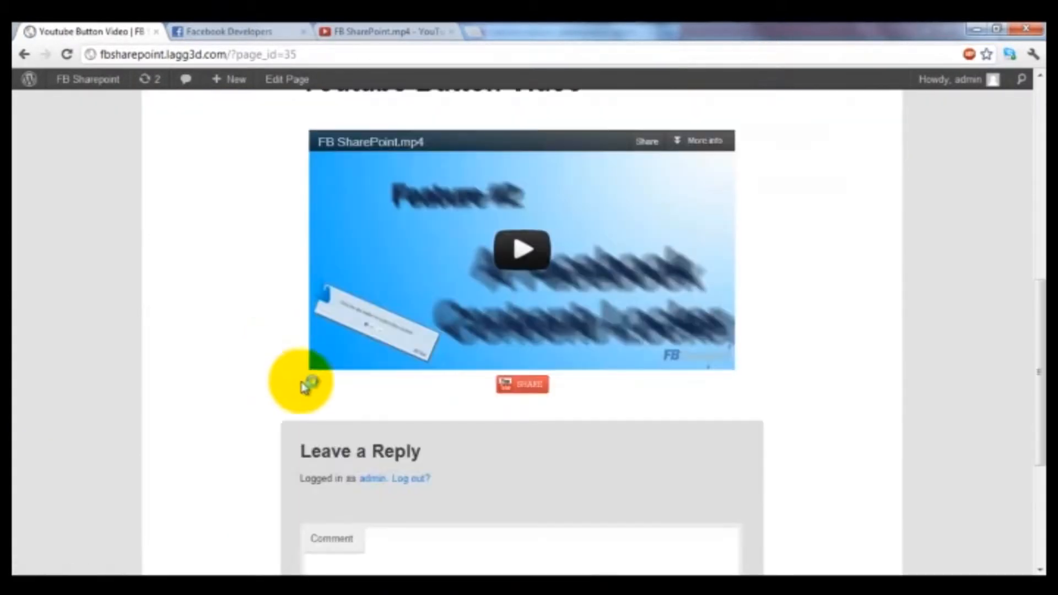
{"action": "scroll", "coordinate": [462, 410], "scroll_direction": "up", "scroll_amount": 1}
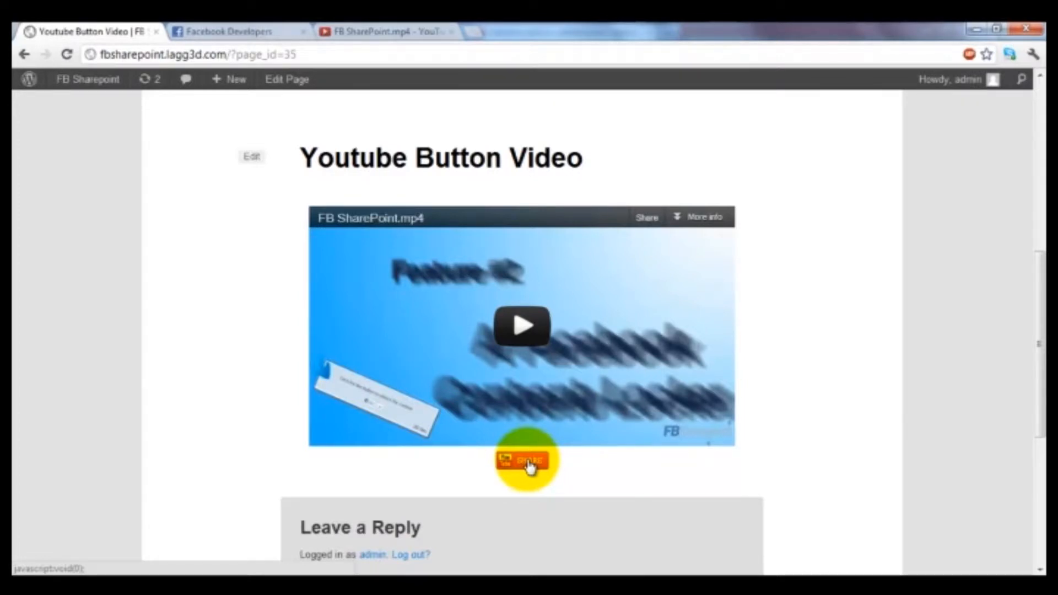
Return to the WordPress dashboard and start a new page titled Content Locker.
{"action": "left_click", "coordinate": [373, 556]}
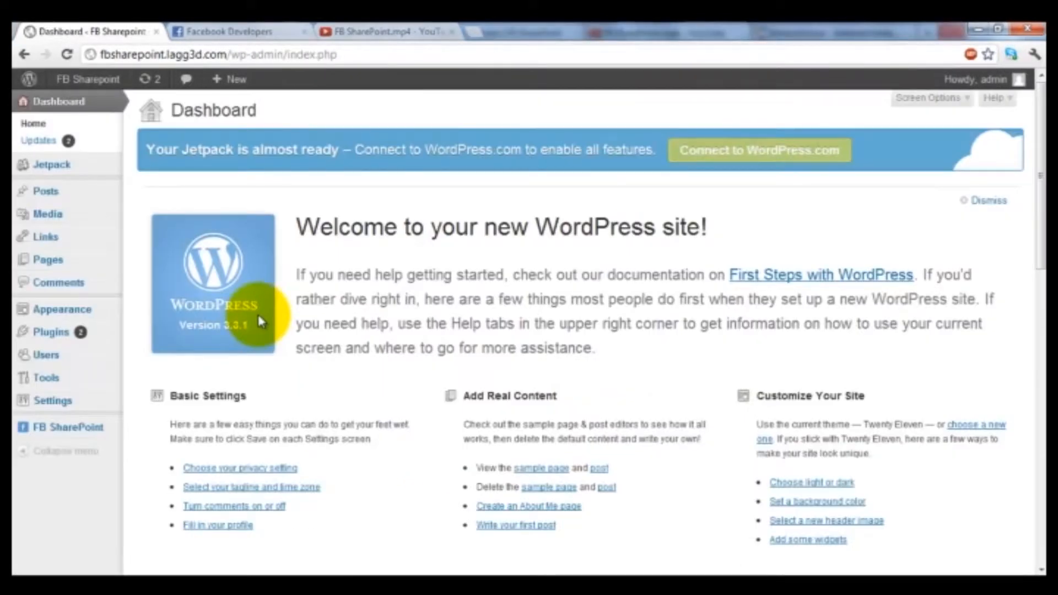
{"action": "mouse_move", "coordinate": [83, 264]}
{"action": "left_click", "coordinate": [182, 276]}
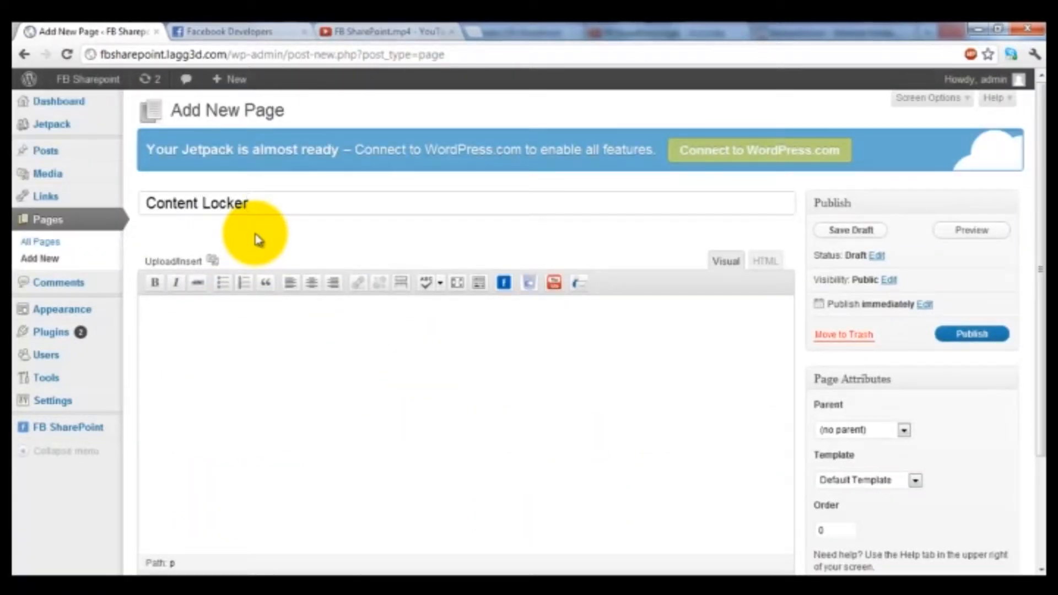
Write the page body: "Top 10 ways to make money online...", a line about making $1 million dollars per year, "NUMBER 1:" and a line of filler text.
{"action": "left_click", "coordinate": [269, 360]}
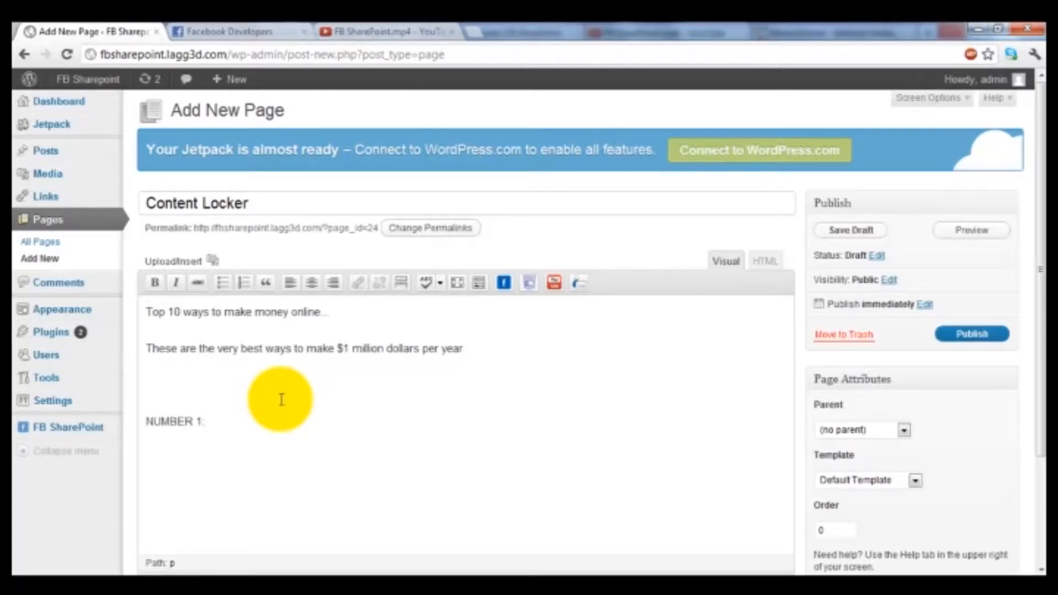
{"action": "type", "text": "sdfjkhdsjklghsdlfghdsfkgsldgl"}
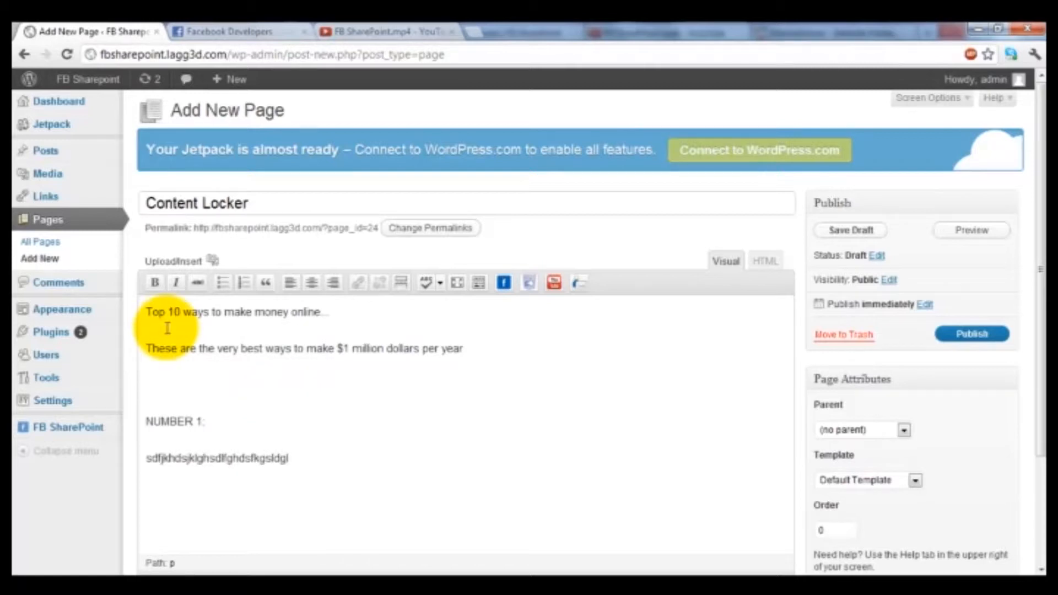
{"action": "left_click", "coordinate": [206, 425]}
{"action": "scroll", "coordinate": [205, 430], "scroll_direction": "down", "scroll_amount": 1}
{"action": "left_click", "coordinate": [220, 346]}
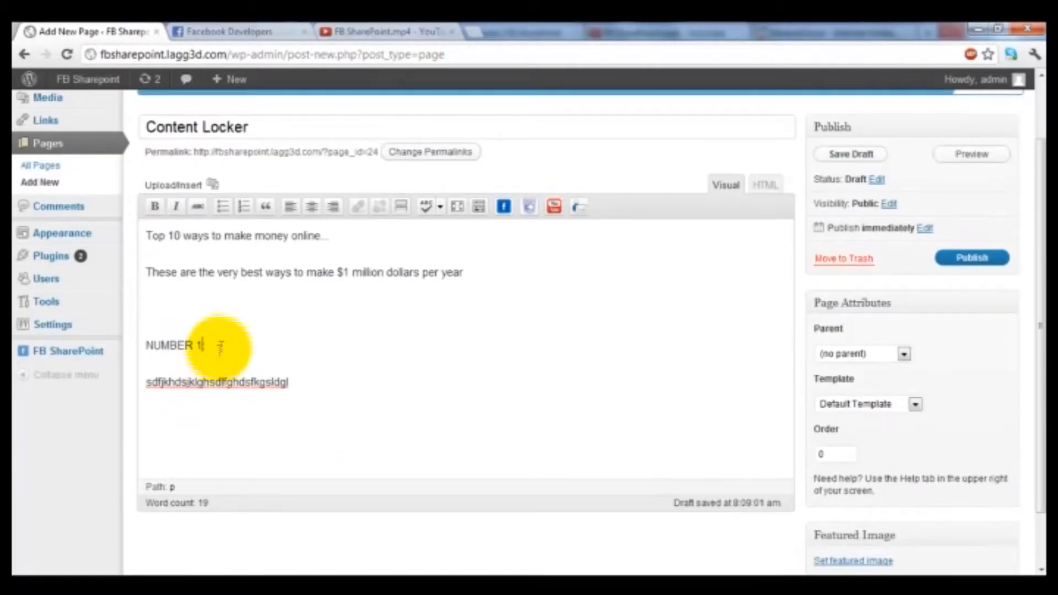
Wrap the filler text below NUMBER 1 in the show-fb-like-button shortcode and publish the page.
{"action": "left_click_drag", "start_coordinate": [146, 381], "coordinate": [318, 387]}
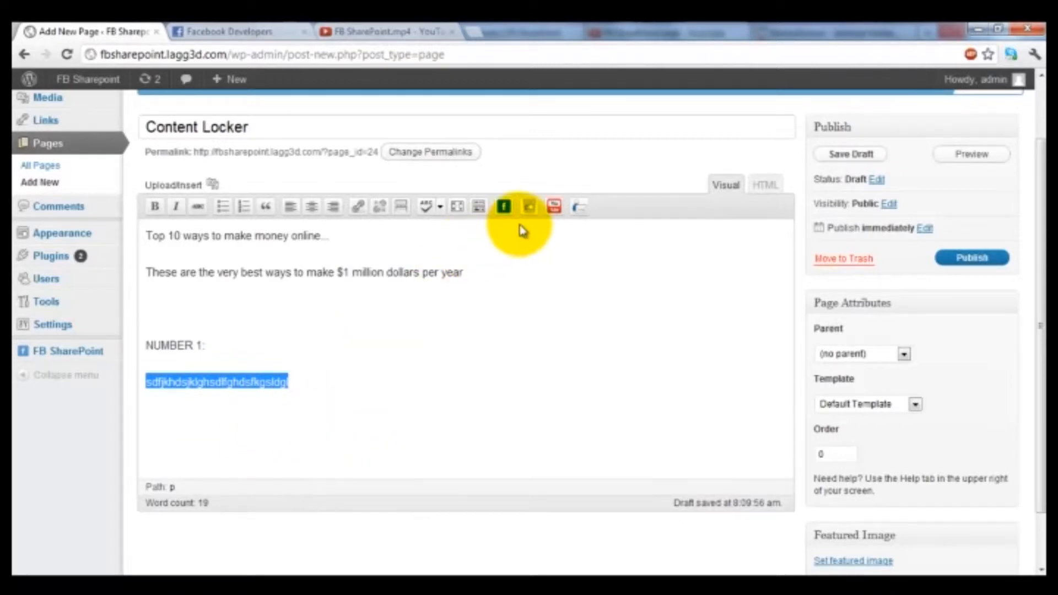
{"action": "left_click", "coordinate": [529, 208]}
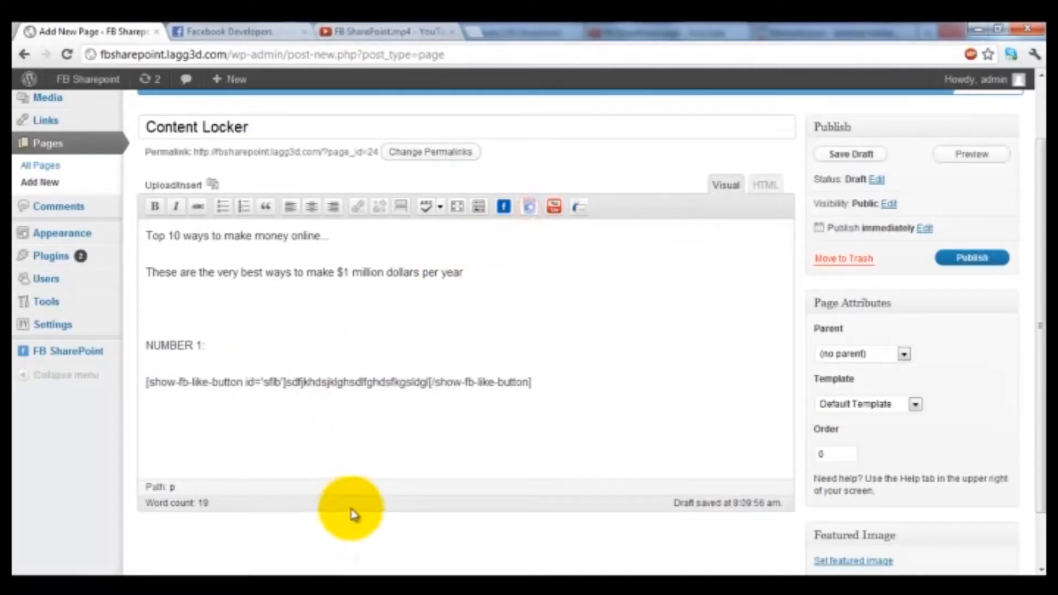
{"action": "left_click", "coordinate": [303, 382]}
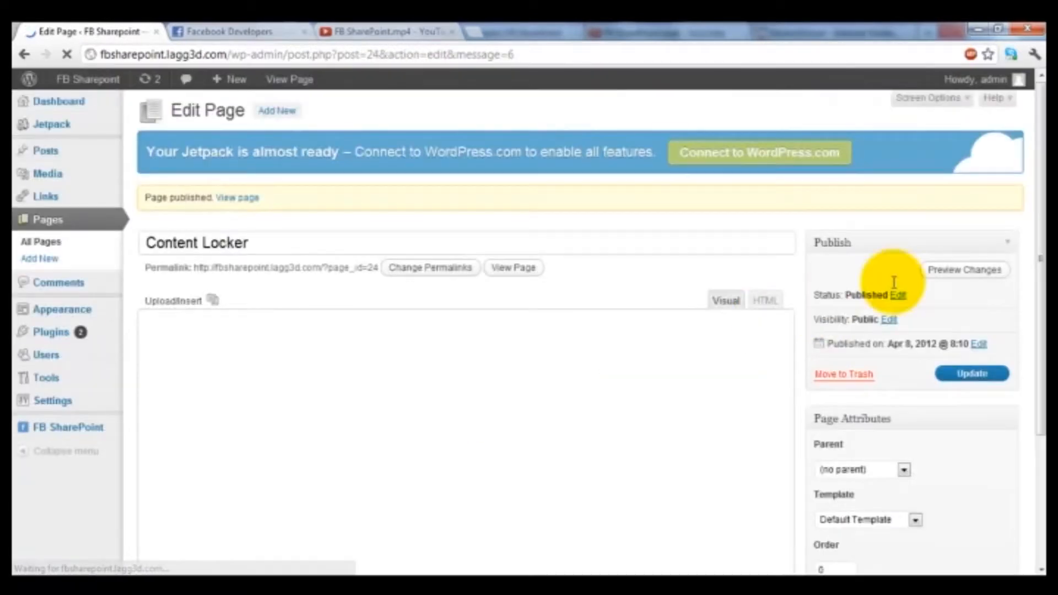
View the published Content Locker page and like it on Facebook to unlock the hidden text.
{"action": "left_click", "coordinate": [243, 199]}
{"action": "scroll", "coordinate": [227, 386], "scroll_direction": "down", "scroll_amount": 5}
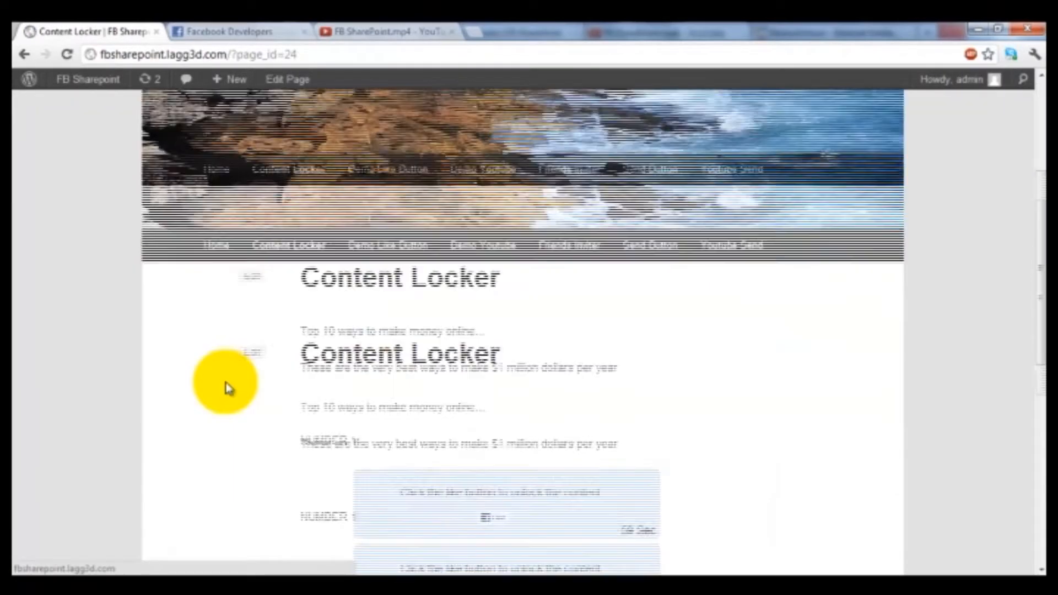
{"action": "scroll", "coordinate": [453, 432], "scroll_direction": "down", "scroll_amount": 3}
{"action": "scroll", "coordinate": [462, 401], "scroll_direction": "up", "scroll_amount": 2}
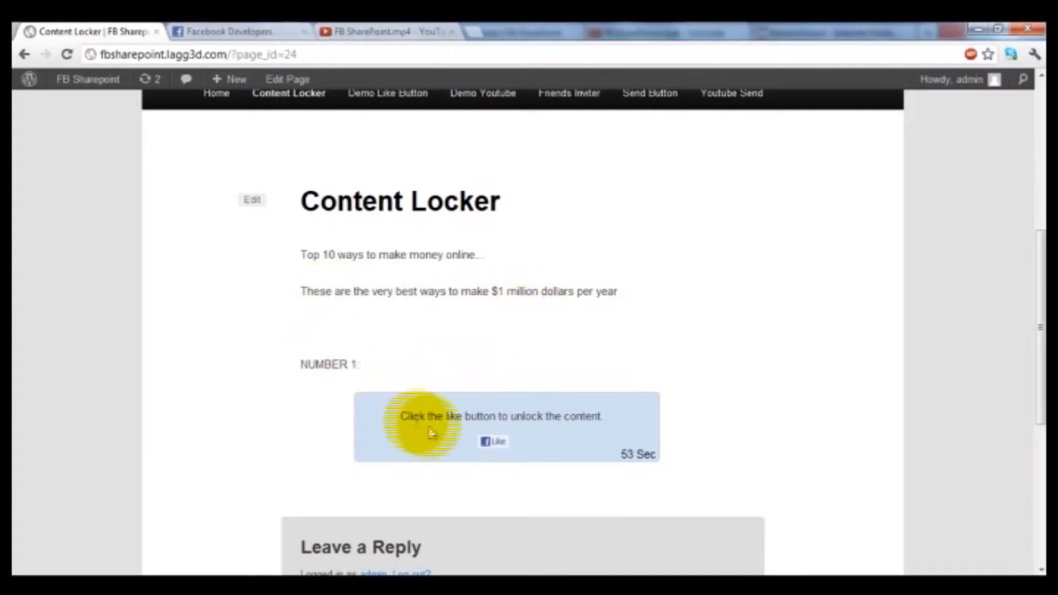
{"action": "left_click", "coordinate": [493, 443]}
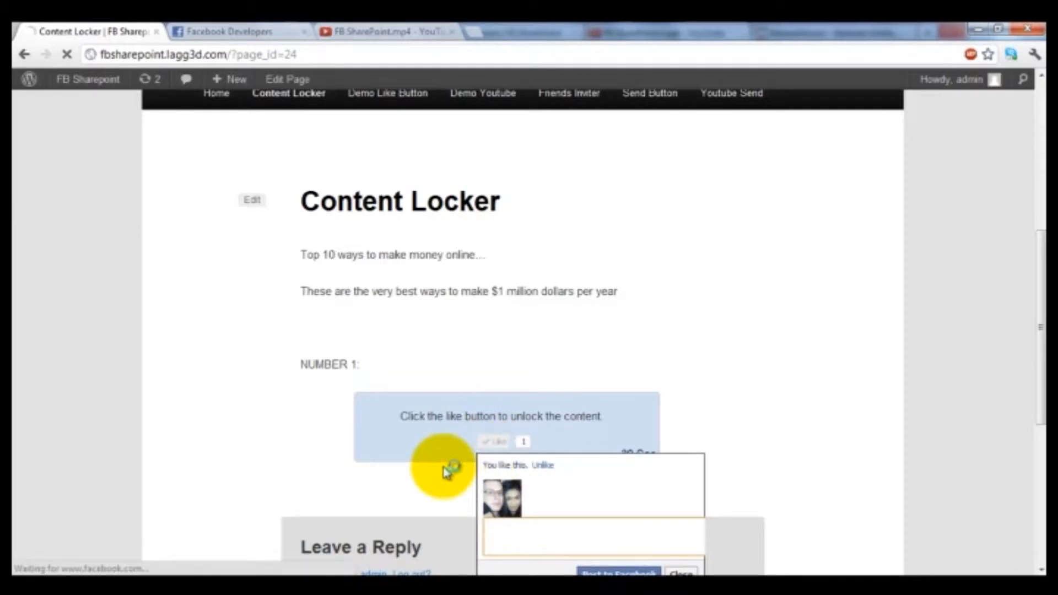
{"action": "scroll", "coordinate": [482, 461], "scroll_direction": "down", "scroll_amount": 4}
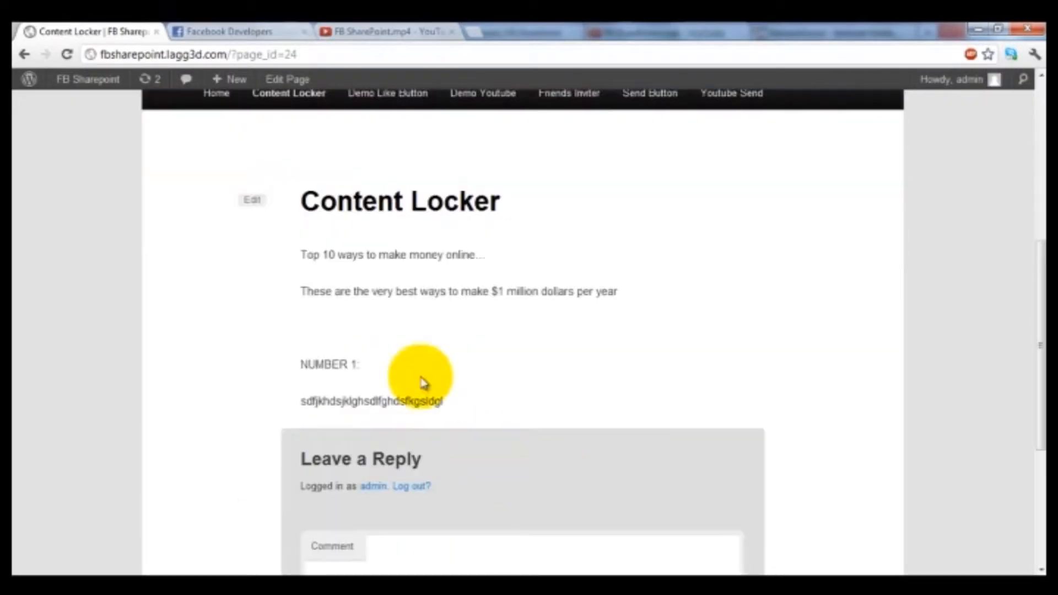
Examine the unlocked text below NUMBER 1 on the Content Locker page.
{"action": "left_click_drag", "start_coordinate": [455, 404], "coordinate": [279, 401]}
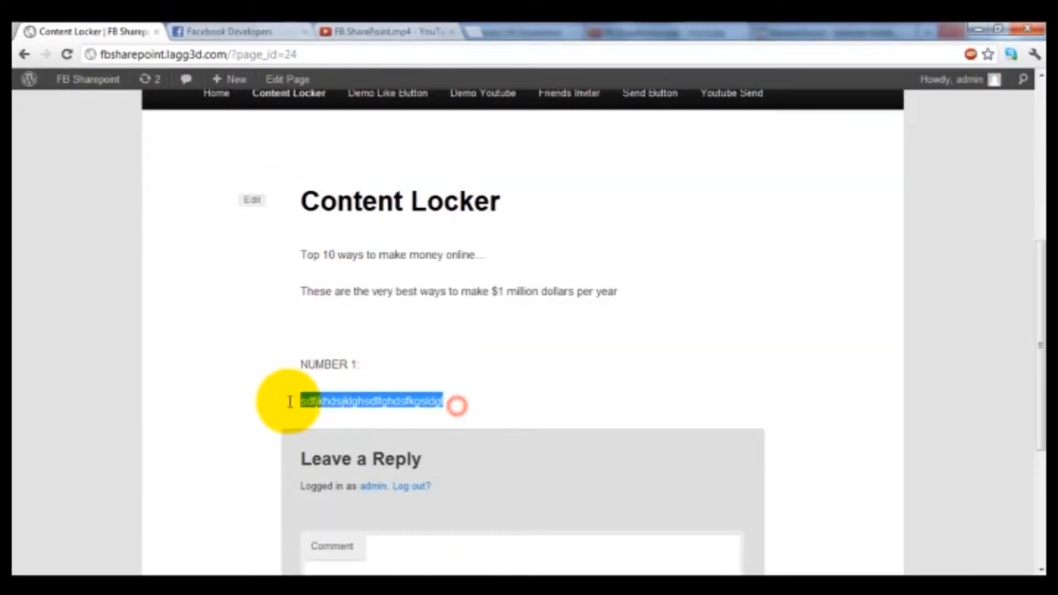
{"action": "left_click", "coordinate": [358, 404]}
{"action": "left_click_drag", "start_coordinate": [450, 403], "coordinate": [315, 403]}
{"action": "left_click", "coordinate": [325, 403]}
{"action": "right_click", "coordinate": [560, 392]}
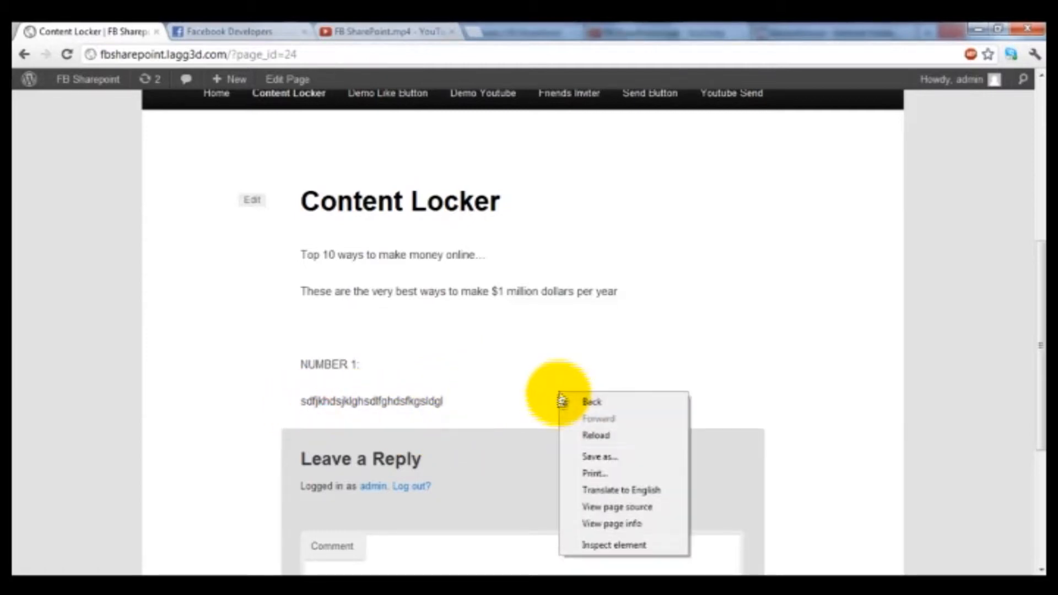
{"action": "left_click", "coordinate": [436, 363]}
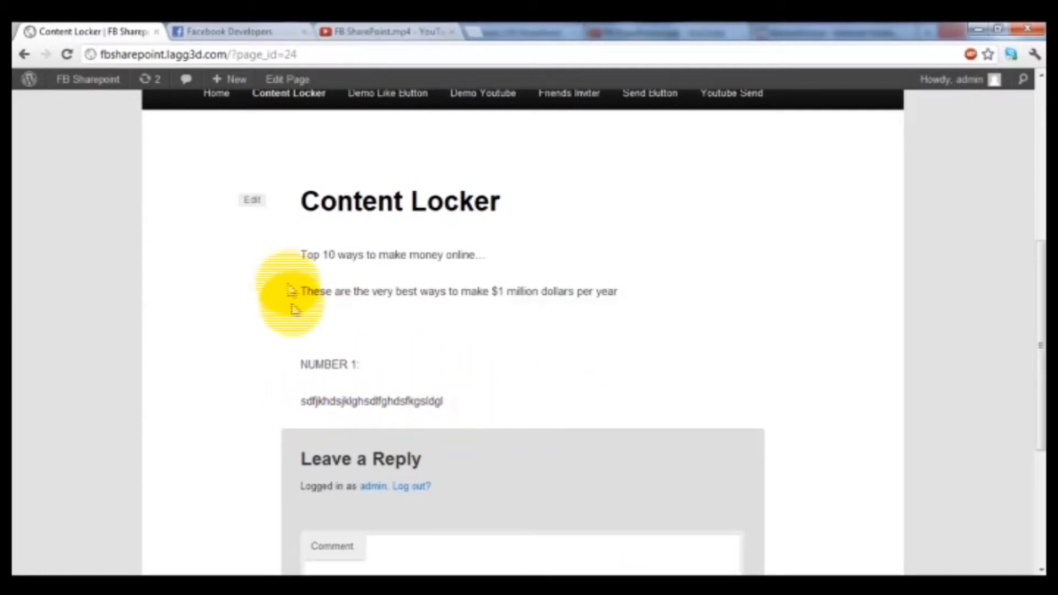
{"action": "scroll", "coordinate": [231, 248], "scroll_direction": "up", "scroll_amount": 1}
Open the FB SharePoint plugin settings and look over the Facebook app and Facebook page sections.
{"action": "left_click", "coordinate": [126, 102]}
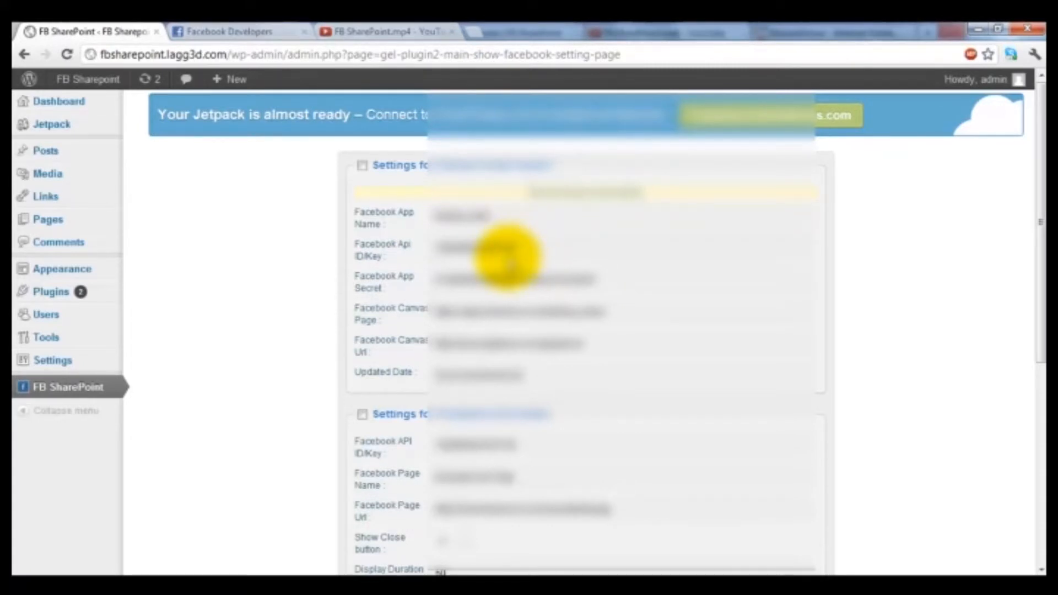
{"action": "scroll", "coordinate": [330, 336], "scroll_direction": "down", "scroll_amount": 4}
{"action": "scroll", "coordinate": [330, 363], "scroll_direction": "up", "scroll_amount": 4}
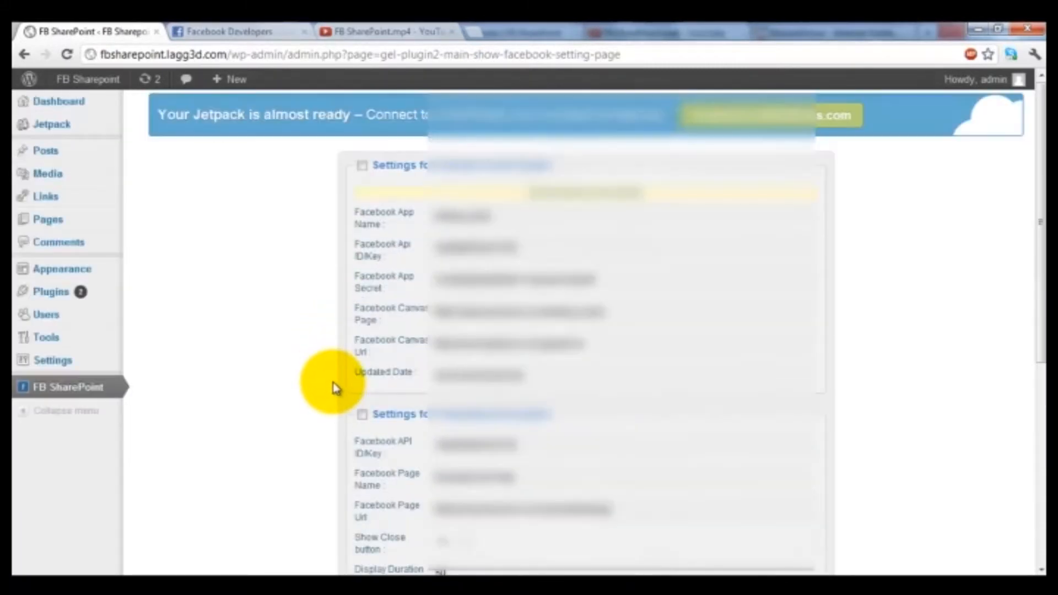
Start another new WordPress page with its empty body ready for editing.
{"action": "mouse_move", "coordinate": [70, 223]}
{"action": "left_click", "coordinate": [162, 237]}
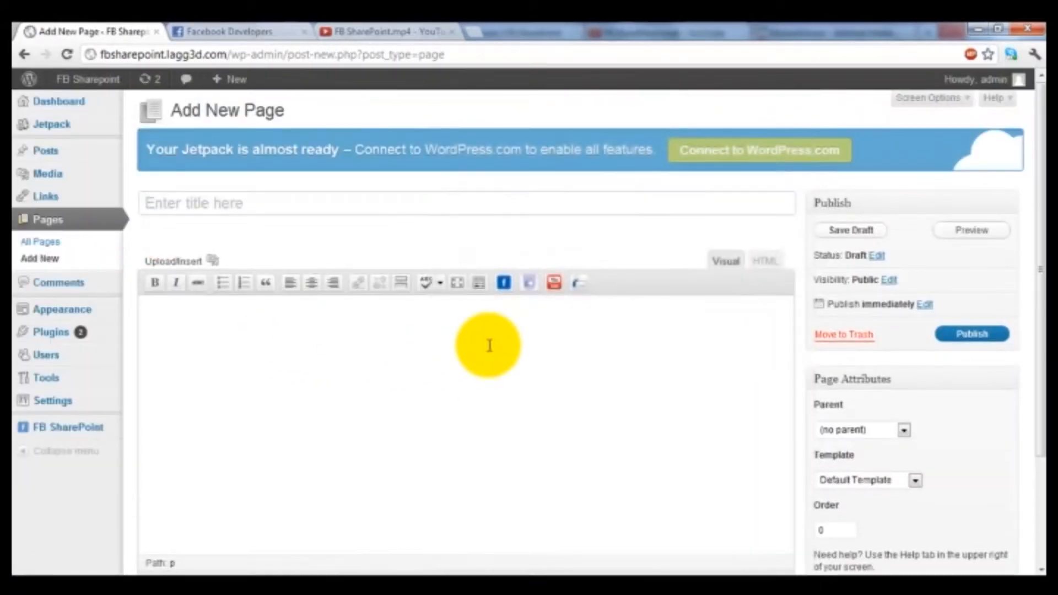
{"action": "left_click", "coordinate": [487, 345]}
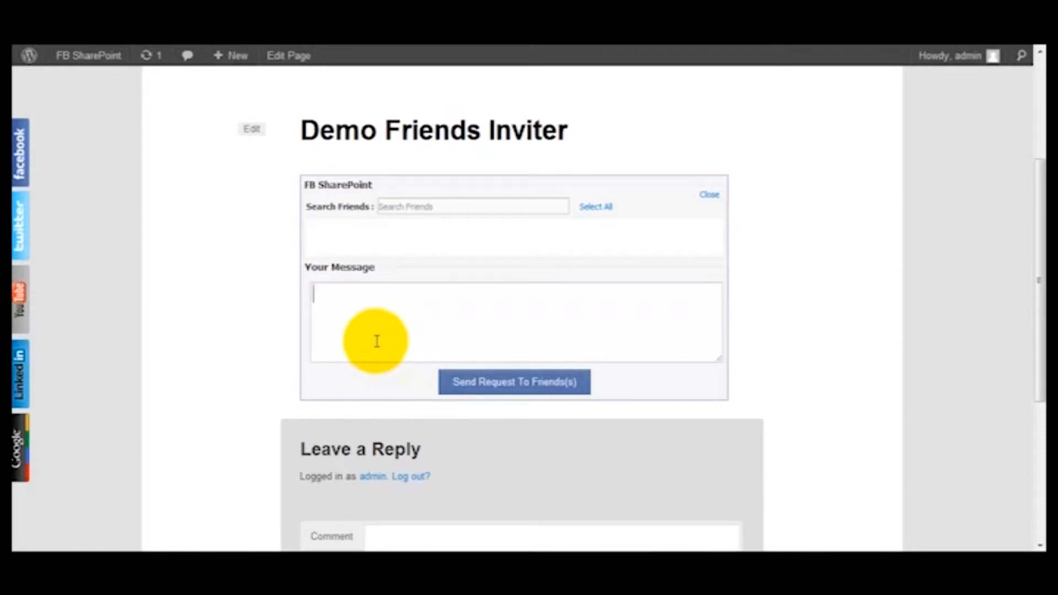
Examine the friend search, friend list and message areas of the invitation form on the Demo Friends Inviter page.
{"action": "left_click", "coordinate": [385, 326]}
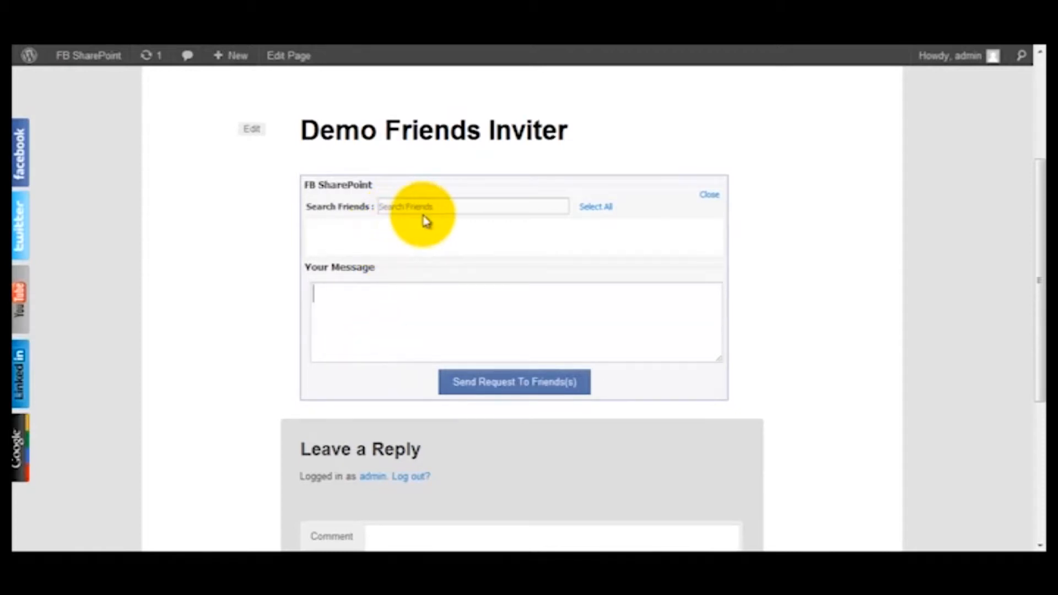
{"action": "left_click", "coordinate": [446, 209]}
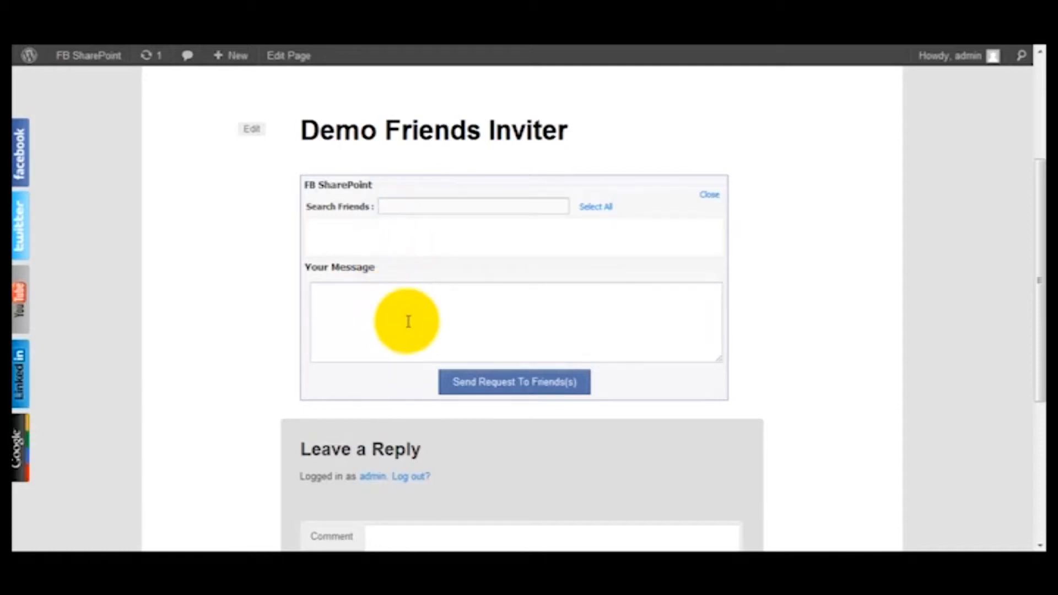
{"action": "left_click", "coordinate": [367, 322]}
{"action": "left_click", "coordinate": [444, 208]}
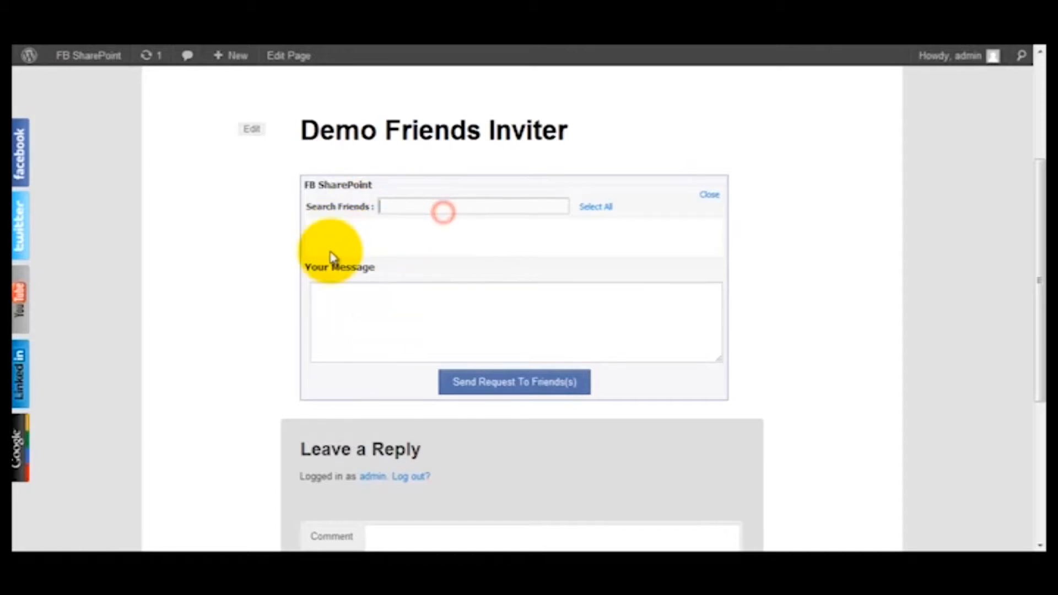
{"action": "left_click", "coordinate": [399, 250]}
{"action": "left_click", "coordinate": [522, 257]}
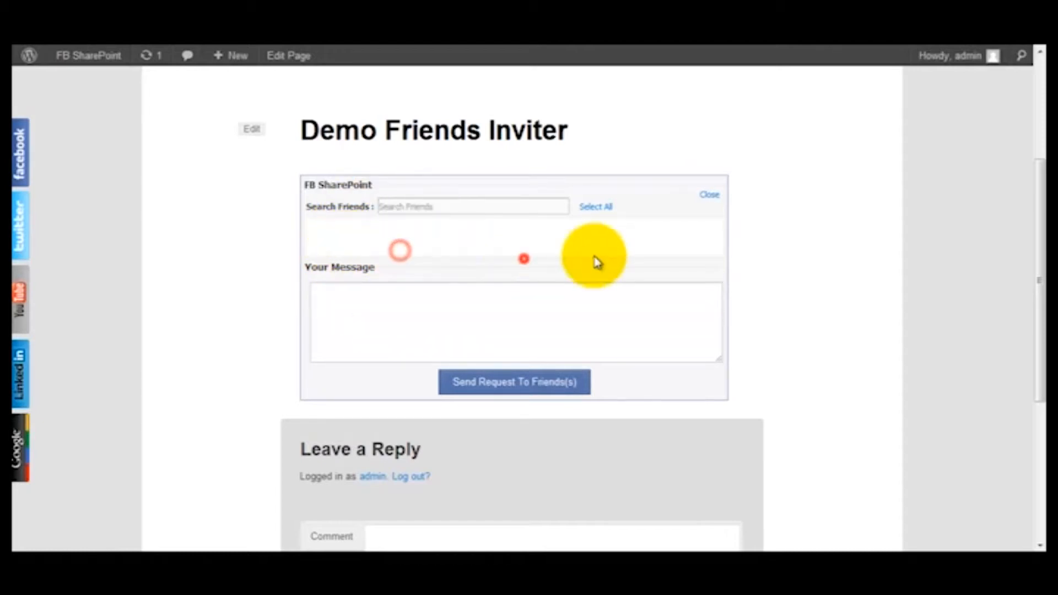
{"action": "left_click", "coordinate": [408, 312]}
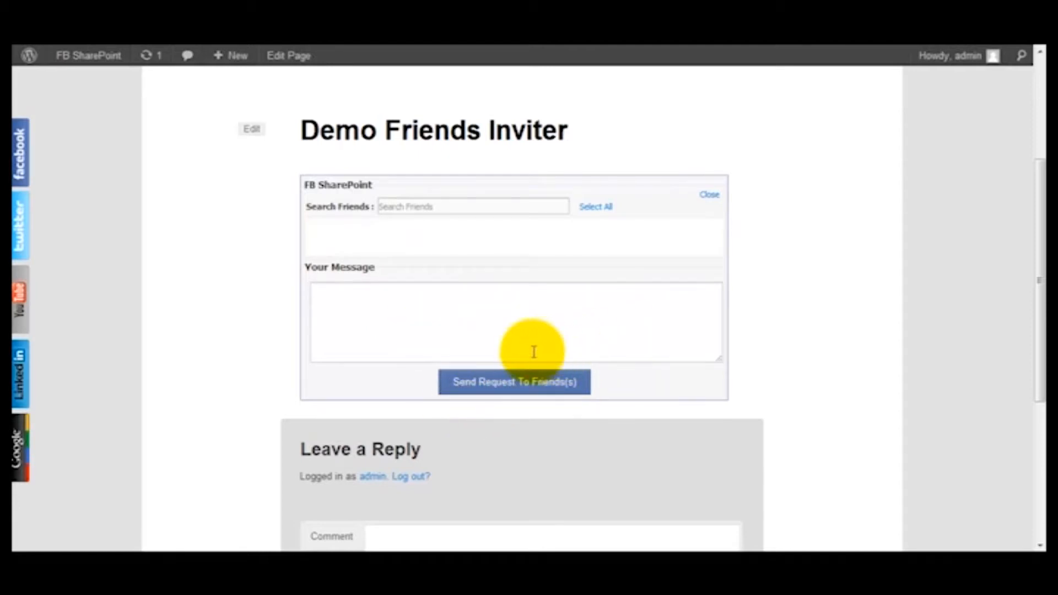
{"action": "left_click", "coordinate": [421, 313]}
{"action": "left_click", "coordinate": [463, 205]}
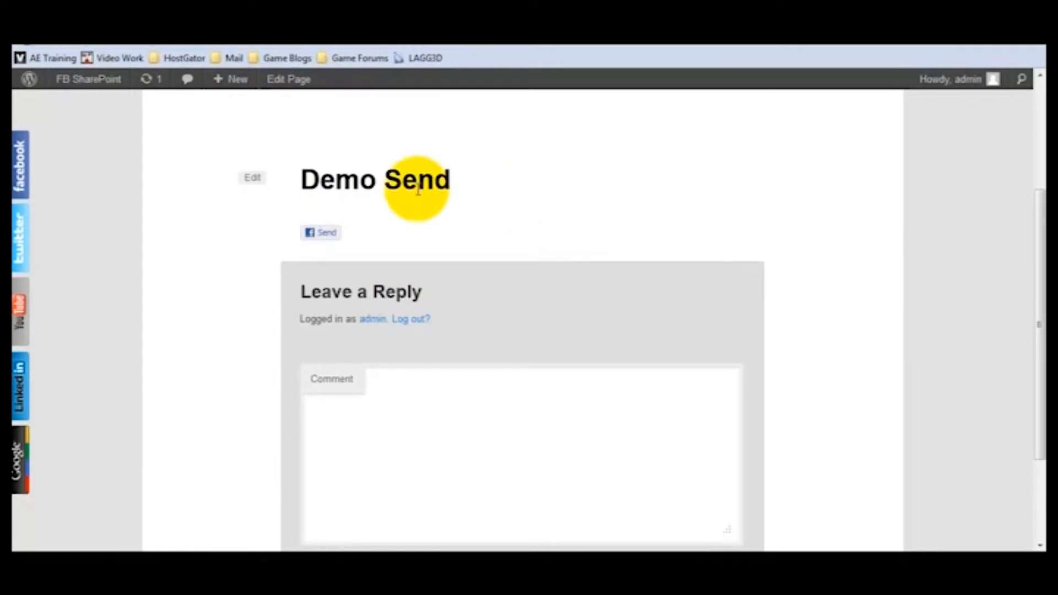
Open the Facebook Send form on the Demo Send page, try a friend's name as recipient and clear it again.
{"action": "left_click", "coordinate": [329, 235]}
{"action": "left_click", "coordinate": [395, 263]}
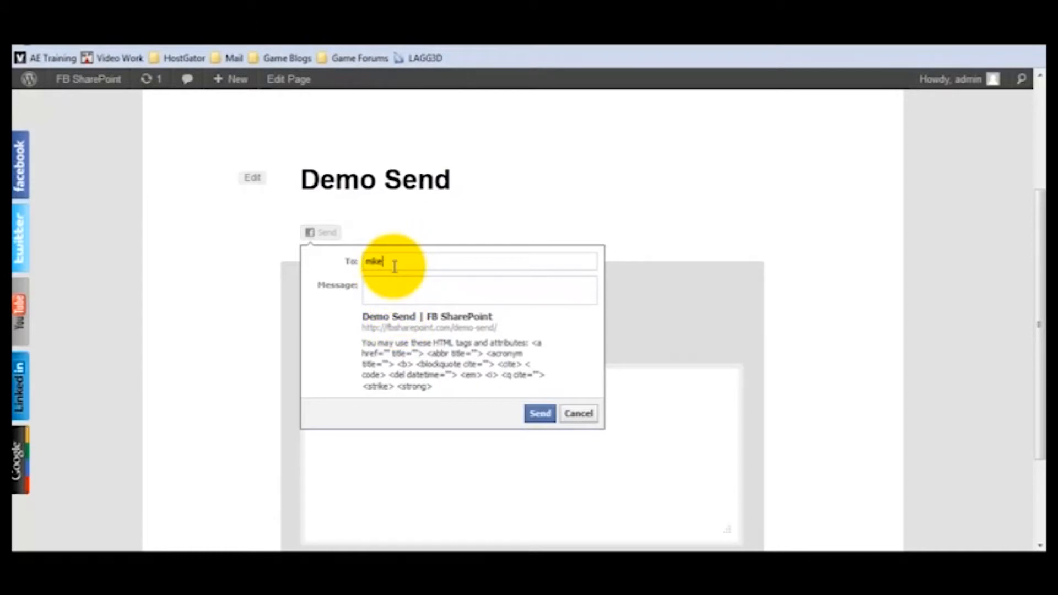
{"action": "double_click", "coordinate": [374, 262]}
{"action": "key", "text": "BackSpace"}
{"action": "left_click", "coordinate": [415, 301]}
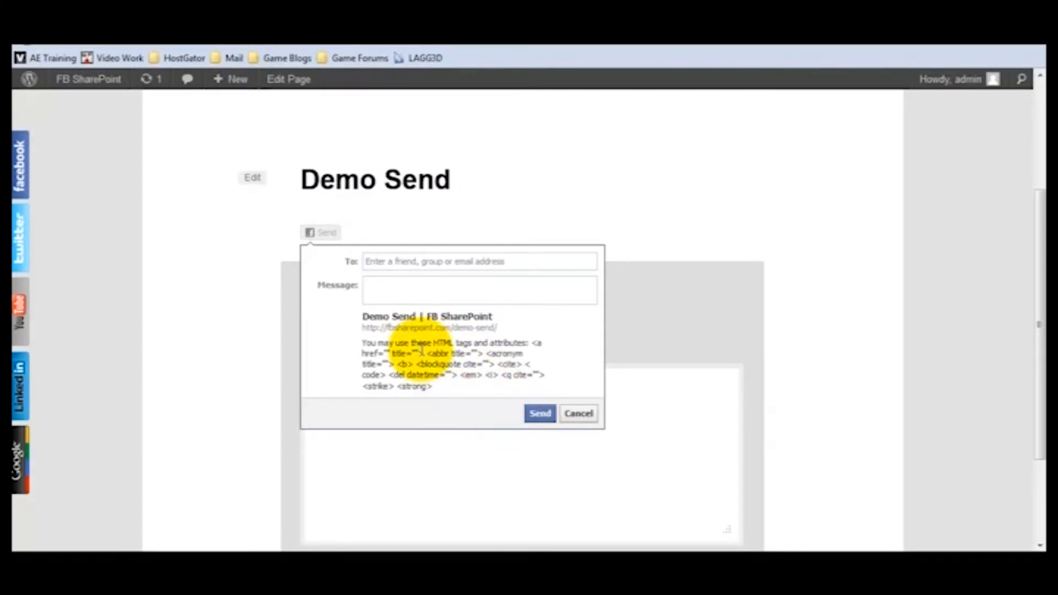
{"action": "left_click", "coordinate": [233, 296]}
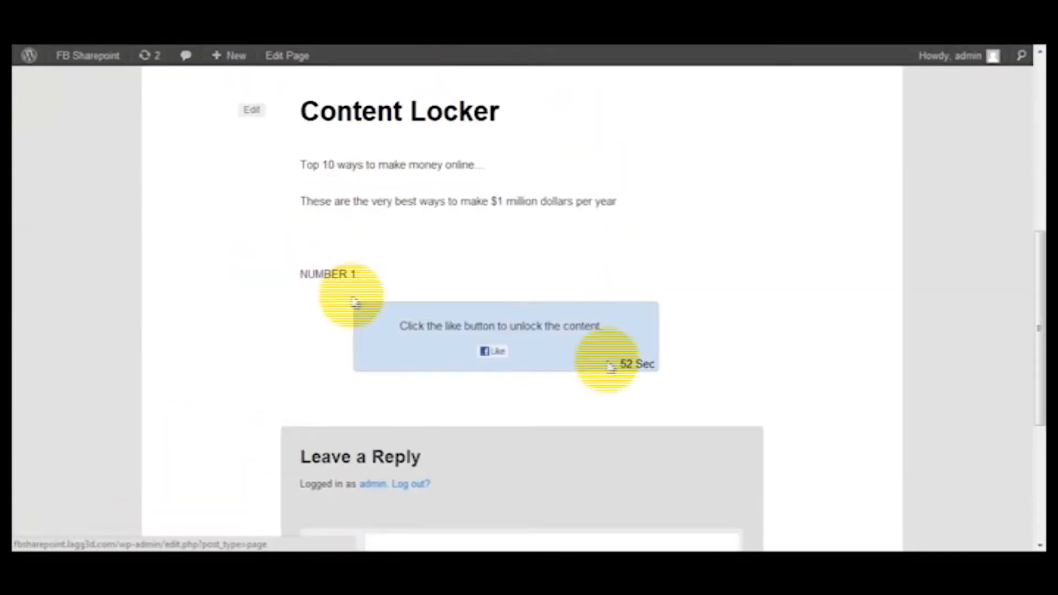
Examine the like-to-unlock box, its countdown timer and the teaser text on the Content Locker page.
{"action": "left_click_drag", "start_coordinate": [613, 363], "coordinate": [652, 365]}
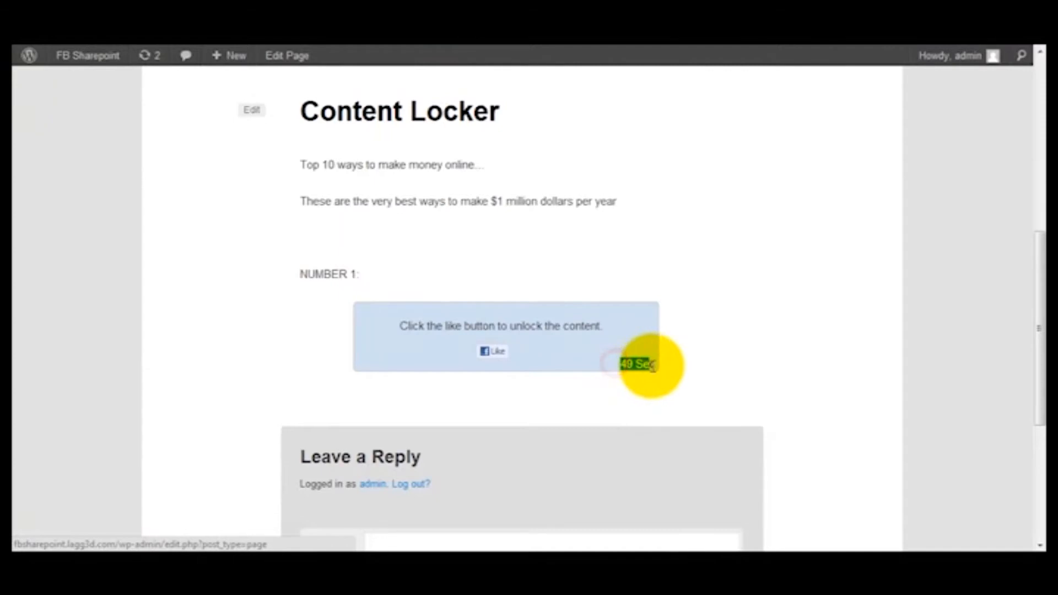
{"action": "left_click", "coordinate": [580, 278]}
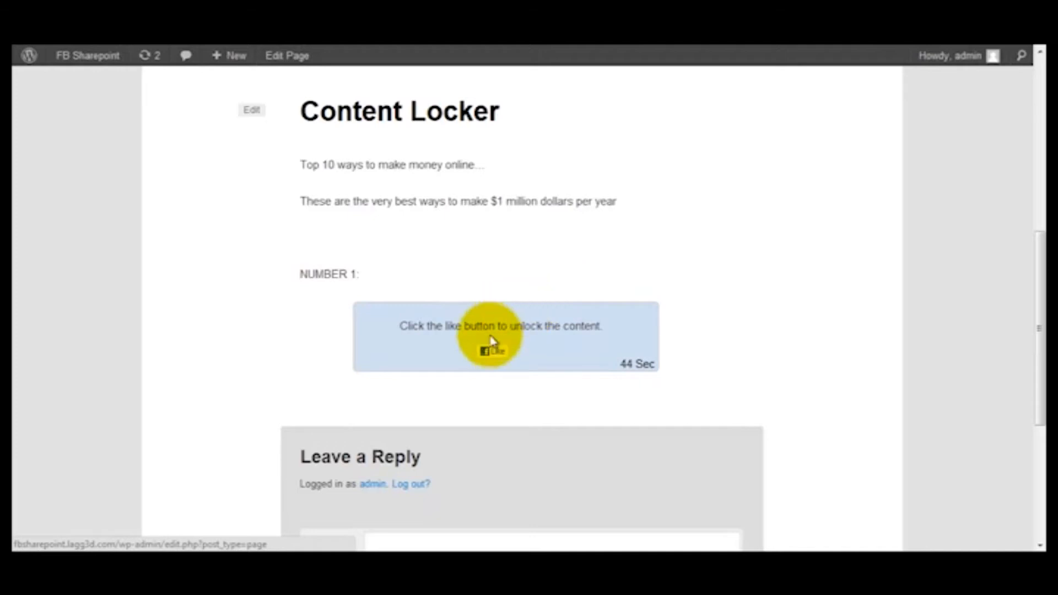
{"action": "left_click", "coordinate": [312, 351]}
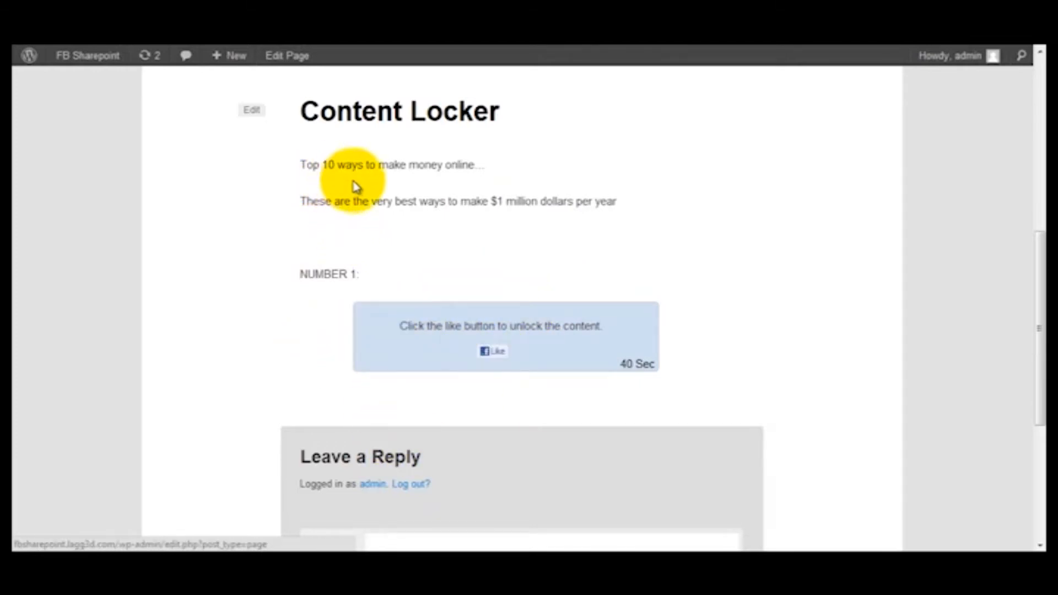
{"action": "left_click_drag", "start_coordinate": [315, 205], "coordinate": [572, 215]}
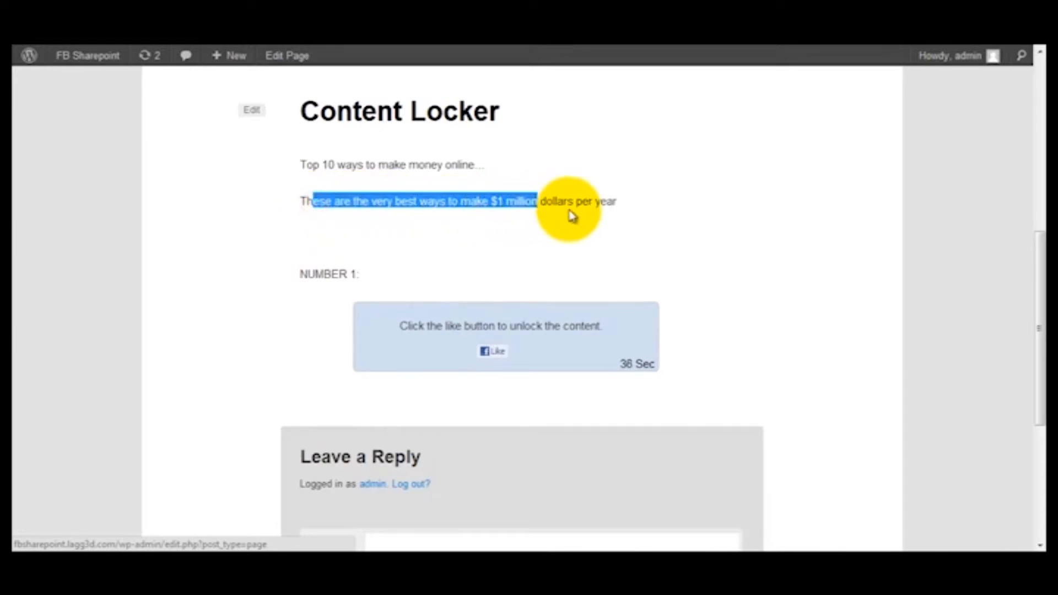
Unlock the hidden content under NUMBER 1 on the Content Locker page by liking it on Facebook.
{"action": "left_click", "coordinate": [602, 202]}
{"action": "left_click_drag", "start_coordinate": [366, 273], "coordinate": [300, 276]}
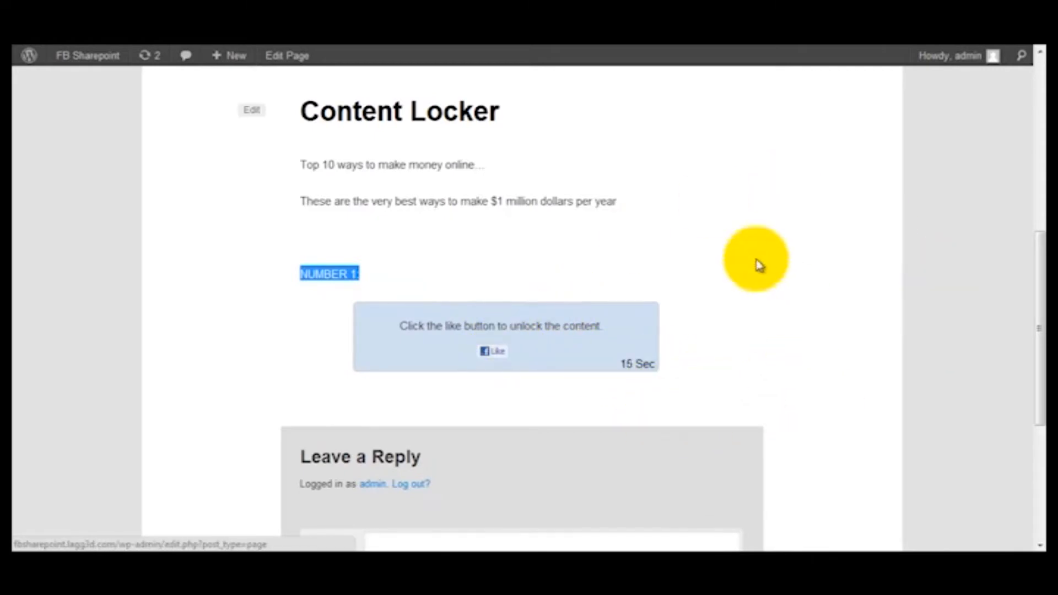
{"action": "left_click", "coordinate": [499, 353]}
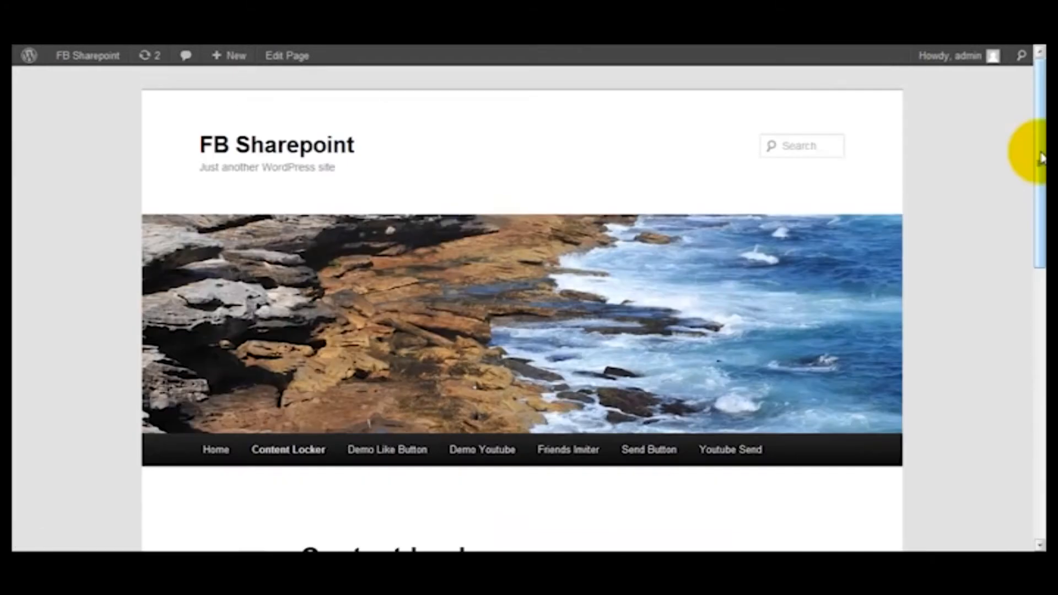
{"action": "left_click_drag", "start_coordinate": [1040, 133], "coordinate": [1044, 300]}
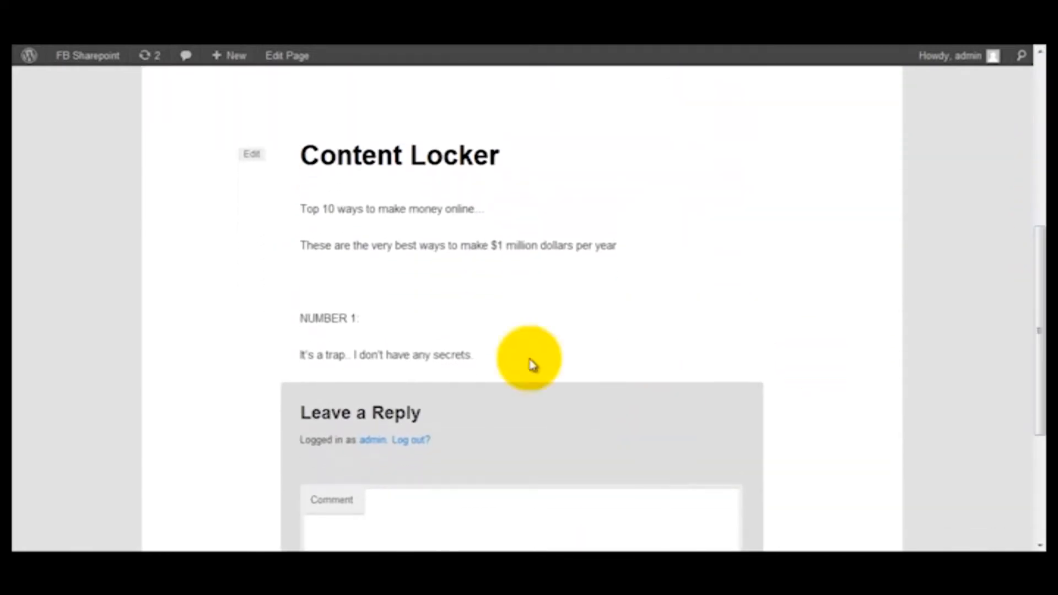
Examine the unlocked text below NUMBER 1 on the Content Locker page.
{"action": "mouse_move", "coordinate": [293, 356]}
{"action": "left_mouse_down"}
{"action": "mouse_move", "coordinate": [477, 355]}
{"action": "mouse_move", "coordinate": [295, 354]}
{"action": "left_mouse_up"}
{"action": "left_click", "coordinate": [477, 355]}
{"action": "left_click", "coordinate": [378, 339]}
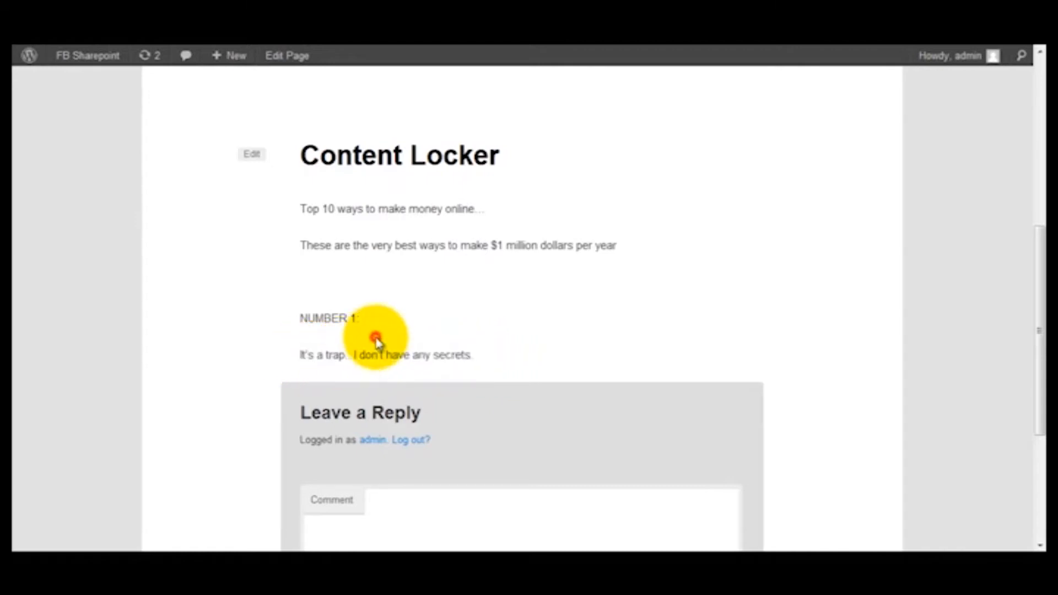
{"action": "left_click_drag", "start_coordinate": [480, 356], "coordinate": [296, 355]}
{"action": "left_click", "coordinate": [387, 326]}
{"action": "left_click", "coordinate": [415, 358]}
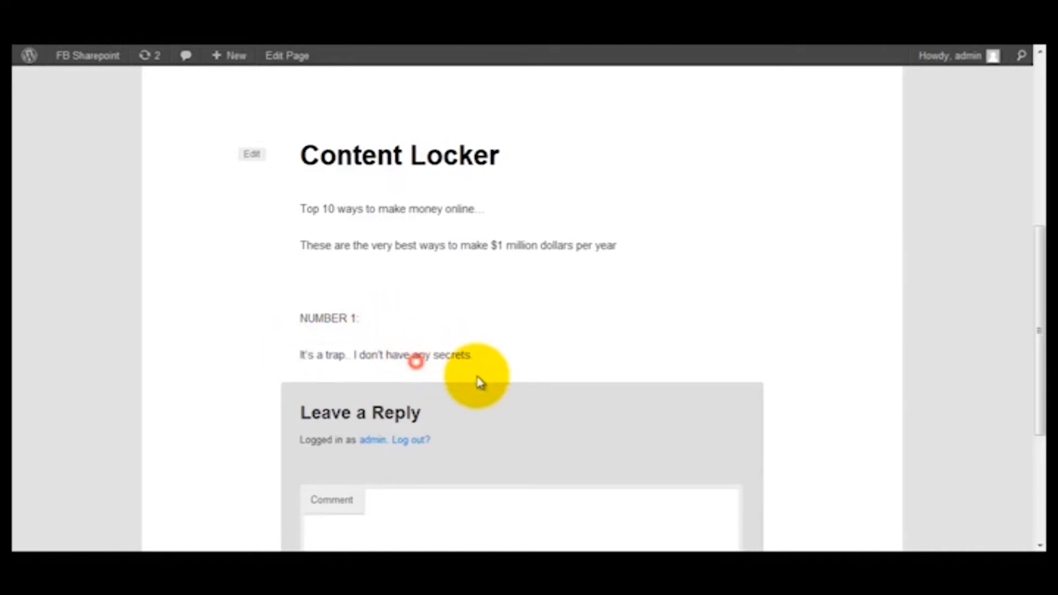
{"action": "scroll", "coordinate": [297, 366], "scroll_direction": "down", "scroll_amount": 3}
{"action": "left_click_drag", "start_coordinate": [472, 204], "coordinate": [289, 200]}
{"action": "scroll", "coordinate": [365, 236], "scroll_direction": "up", "scroll_amount": 2}
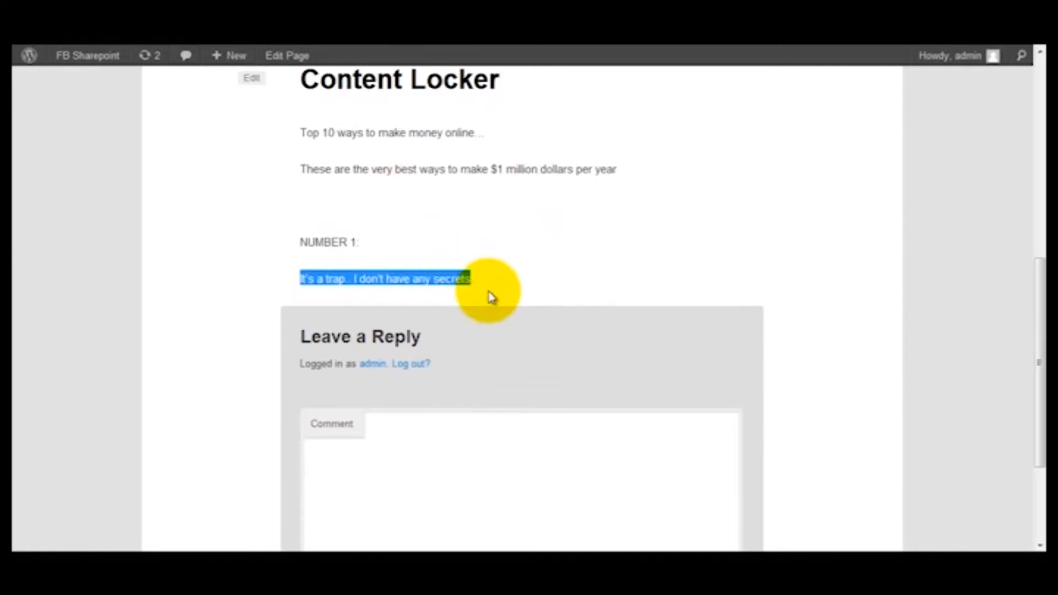
{"action": "scroll", "coordinate": [492, 298], "scroll_direction": "up", "scroll_amount": 2}
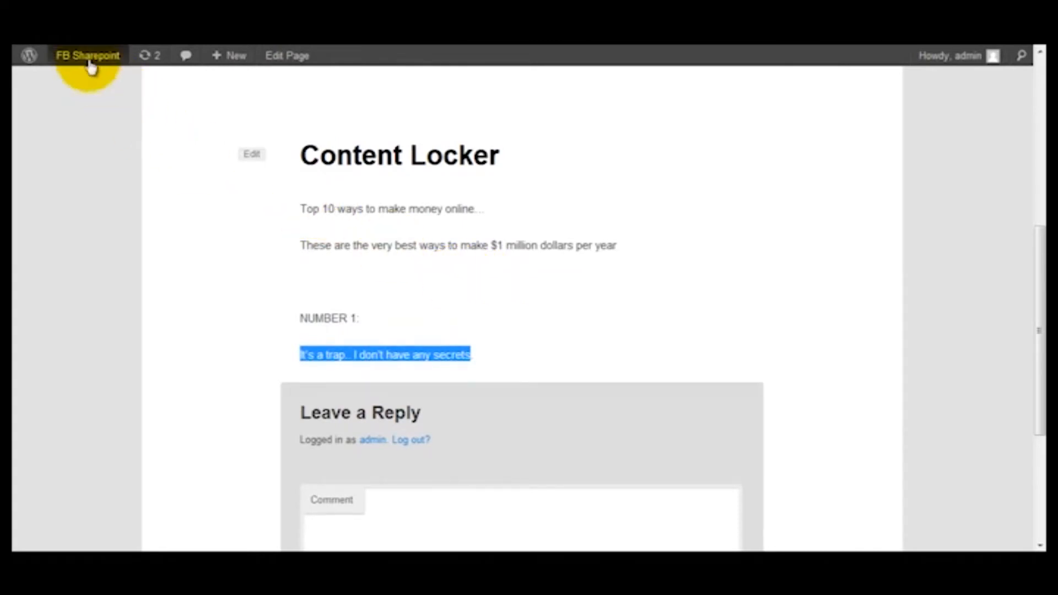
Return to the site dashboard and start a new post titled "My First Post", with its body ready for editing.
{"action": "mouse_move", "coordinate": [83, 58]}
{"action": "left_click", "coordinate": [83, 81]}
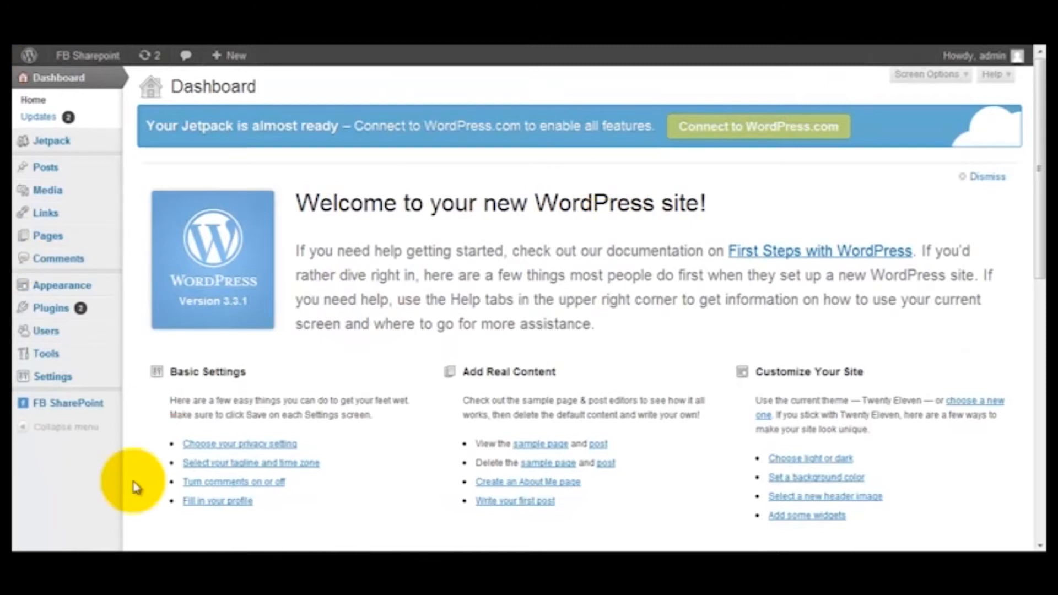
{"action": "mouse_move", "coordinate": [88, 165]}
{"action": "left_click", "coordinate": [169, 184]}
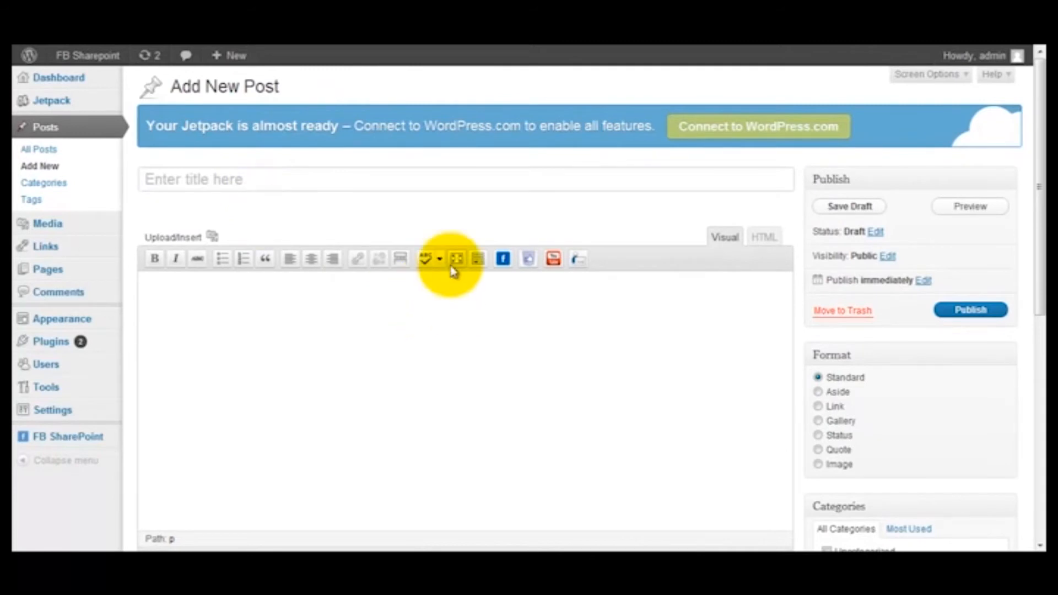
{"action": "type", "text": "M"}
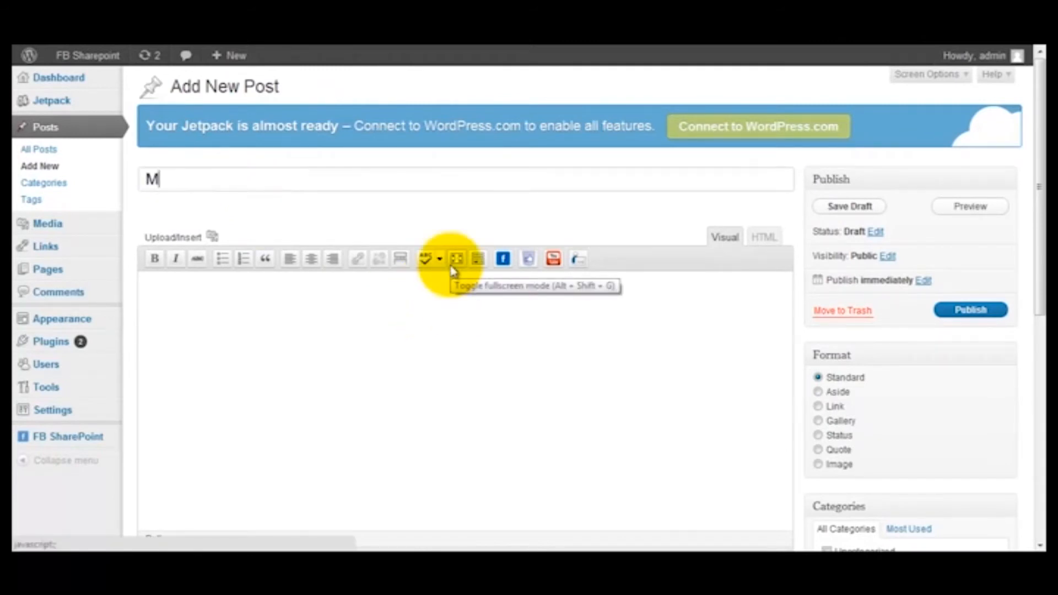
{"action": "type", "text": "y First Post"}
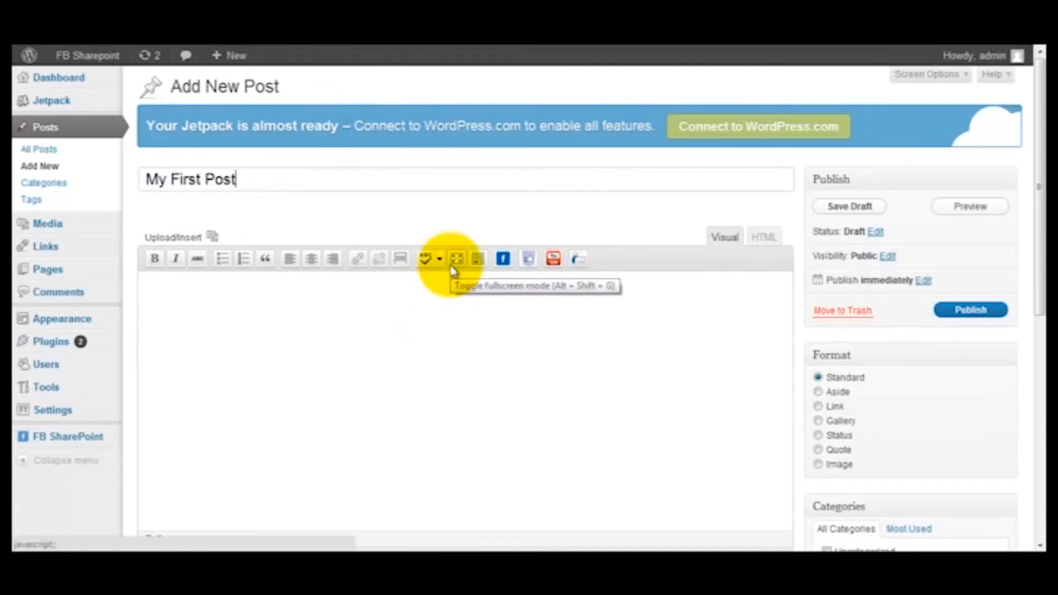
{"action": "left_click", "coordinate": [397, 374]}
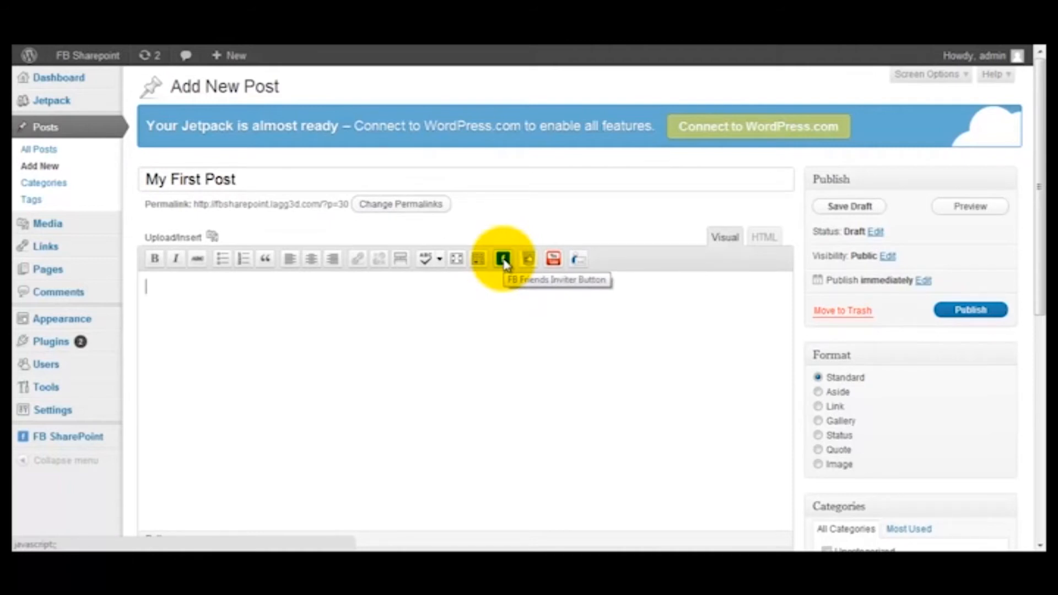
Insert the friends inviter shortcode into the body of My First Post, and clear the body again.
{"action": "left_click", "coordinate": [503, 260]}
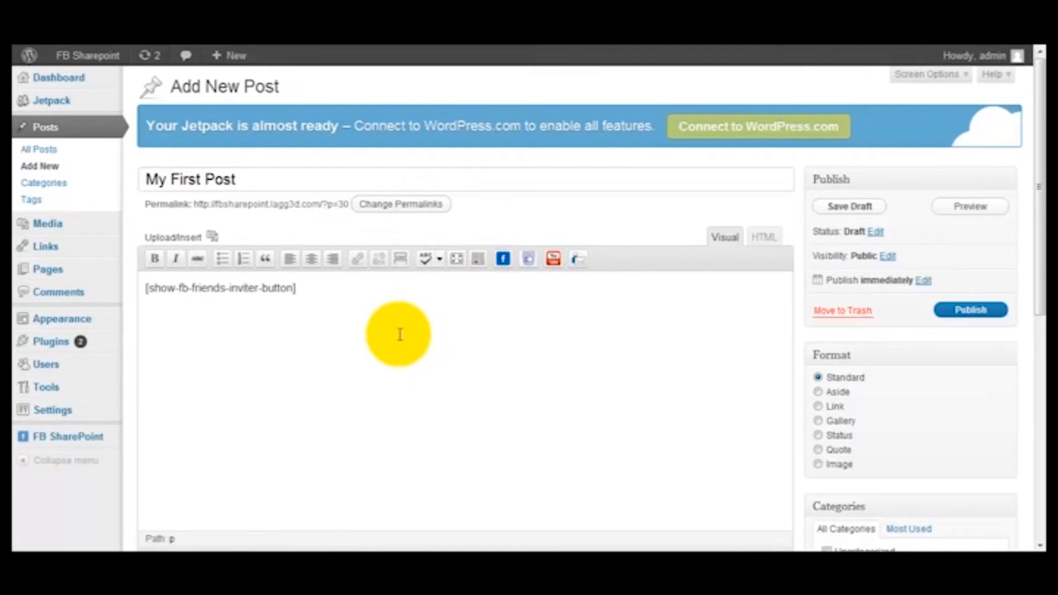
{"action": "triple_click", "coordinate": [349, 302]}
{"action": "key", "text": "BackSpace"}
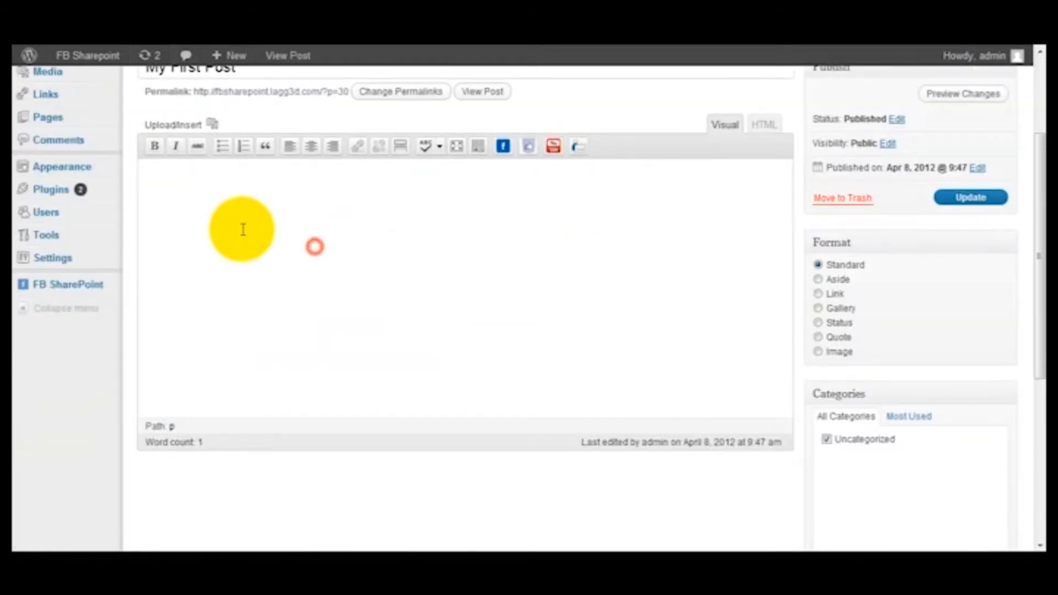
Insert the Facebook send button shortcode into the body of My First Post and delete it again.
{"action": "scroll", "coordinate": [480, 253], "scroll_direction": "up", "scroll_amount": 2}
{"action": "left_click", "coordinate": [578, 223]}
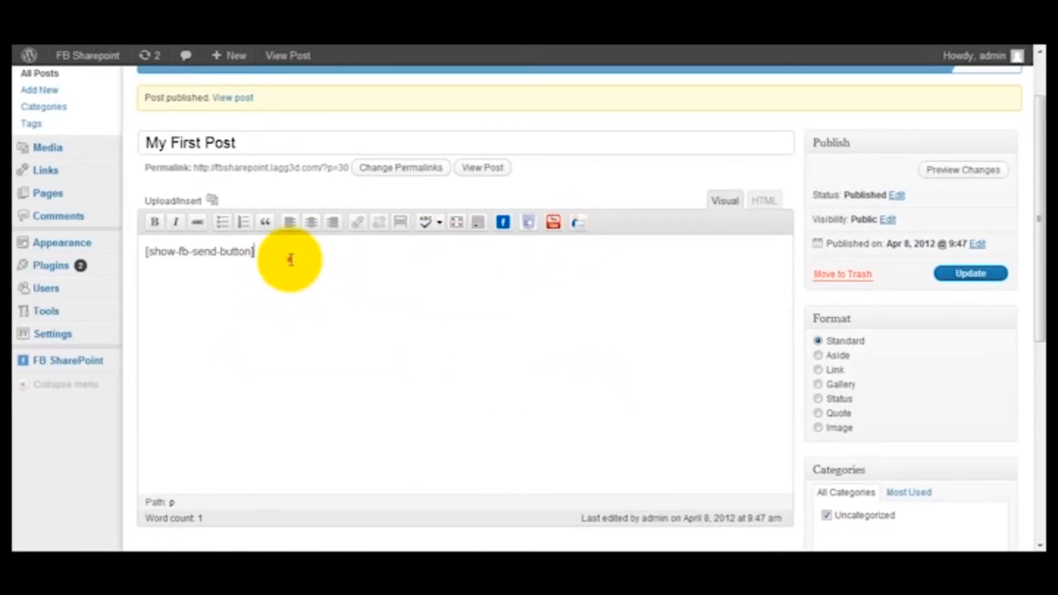
{"action": "left_click_drag", "start_coordinate": [289, 259], "coordinate": [119, 257]}
{"action": "key", "text": "BackSpace"}
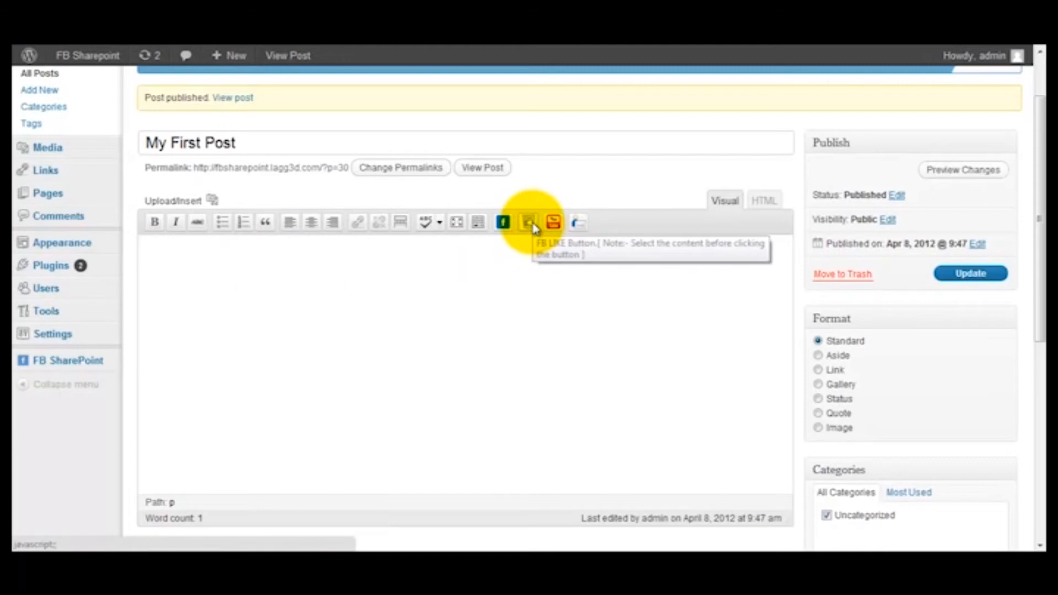
Write "NUMBER 1:" in the post body with "It's a trap." as a separate paragraph below it.
{"action": "type", "text": "NUMBER 11:"}
{"action": "key", "text": "Return"}
{"action": "key", "text": "Return"}
{"action": "key", "text": "BackSpace"}
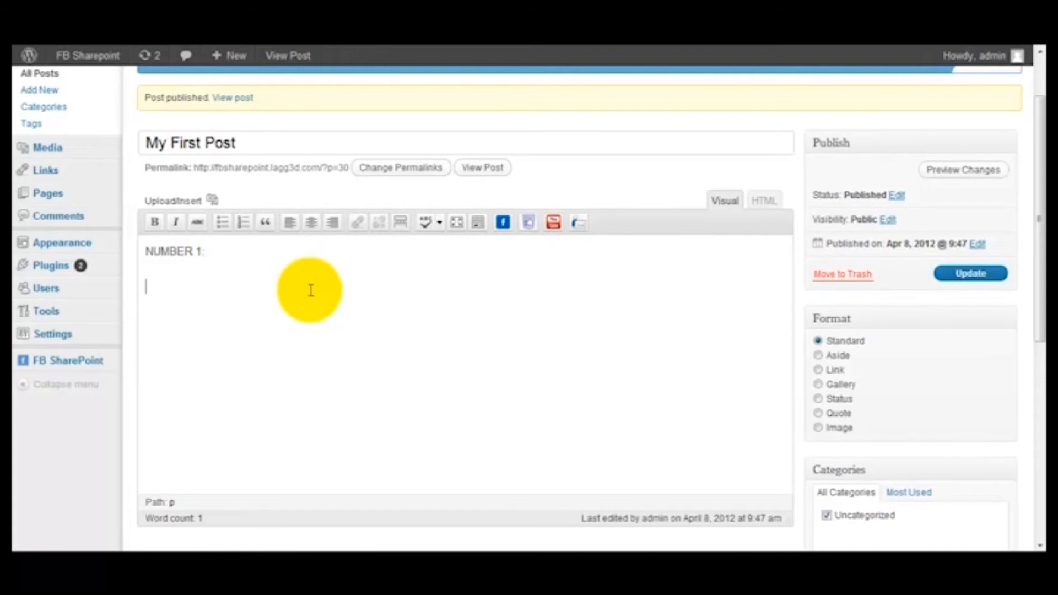
{"action": "type", "text": "It's a trap."}
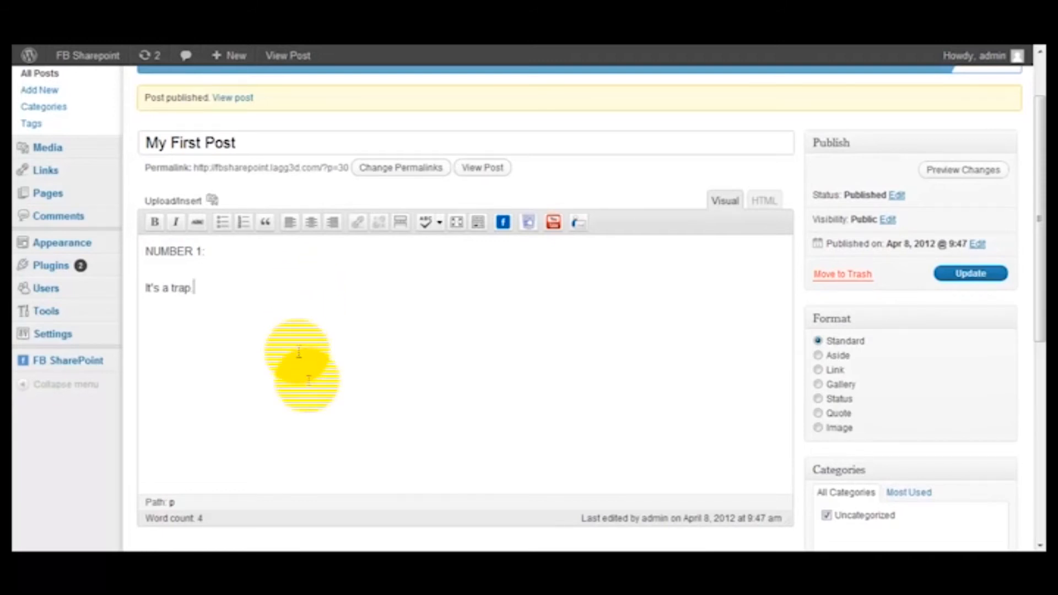
Wrap only the "It's a trap." line in the Facebook like button shortcode, leaving "NUMBER 1:" outside it.
{"action": "left_click_drag", "start_coordinate": [147, 252], "coordinate": [217, 269]}
{"action": "left_click", "coordinate": [217, 307]}
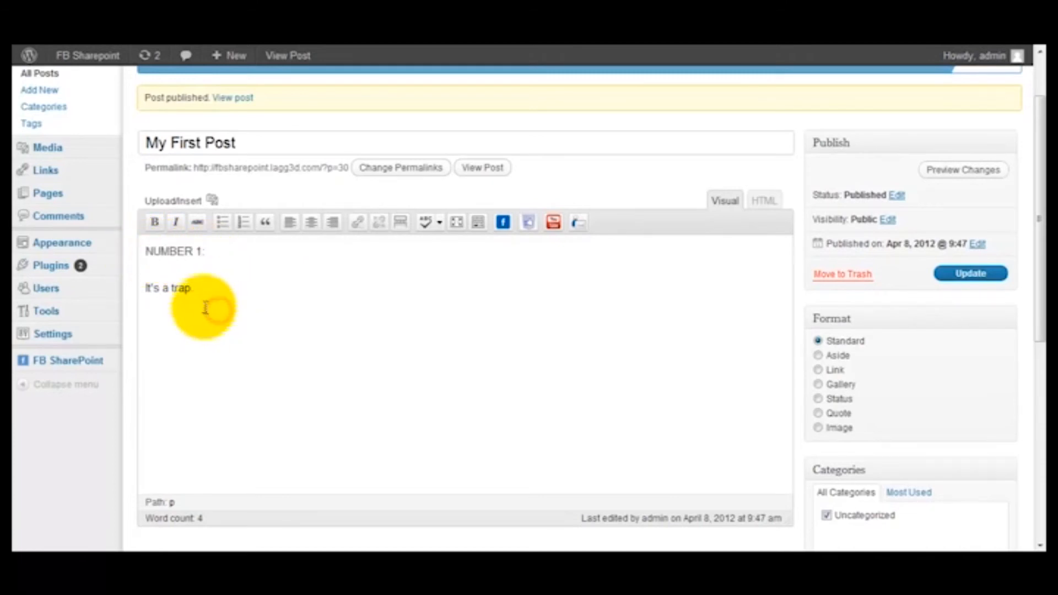
{"action": "left_click", "coordinate": [215, 287]}
{"action": "left_click_drag", "start_coordinate": [214, 288], "coordinate": [142, 287]}
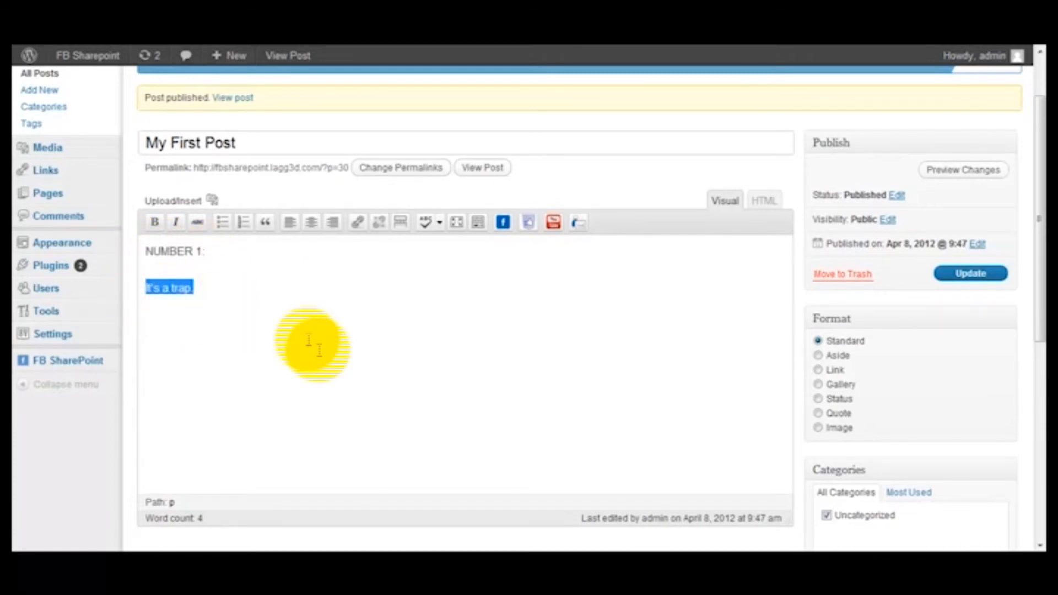
{"action": "left_click", "coordinate": [529, 223]}
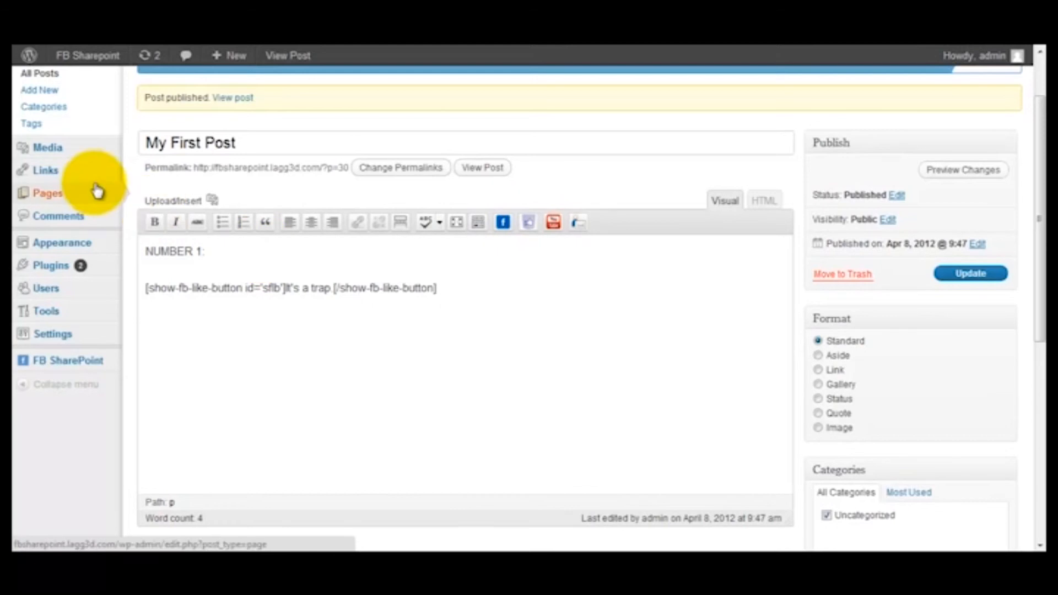
Start a new page and insert the YouTube share and friends inviter shortcodes in its body, also trying the like button shortcode.
{"action": "scroll", "coordinate": [64, 270], "scroll_direction": "up", "scroll_amount": 2}
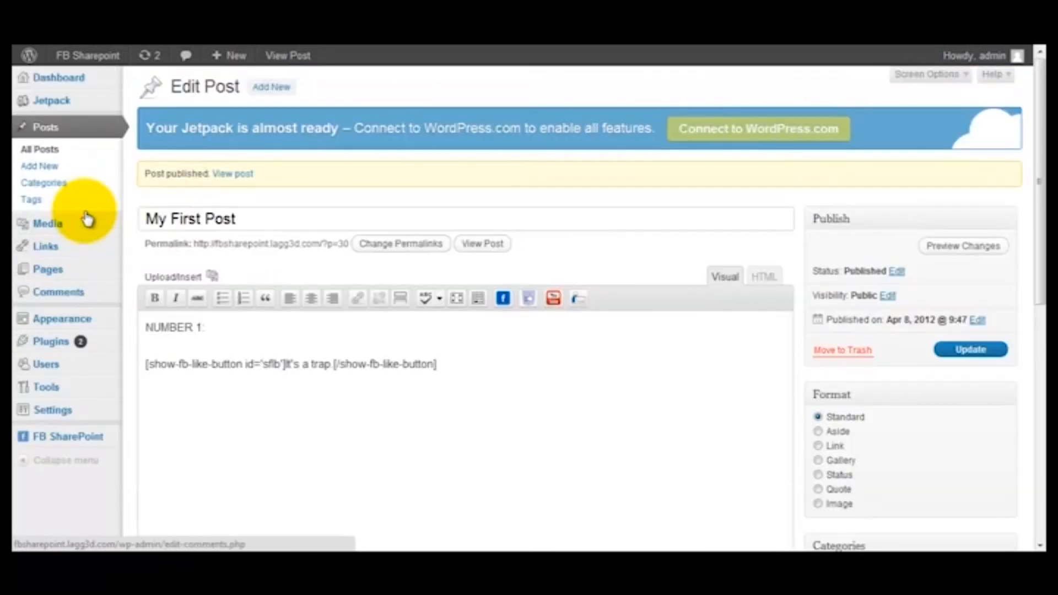
{"action": "mouse_move", "coordinate": [72, 267]}
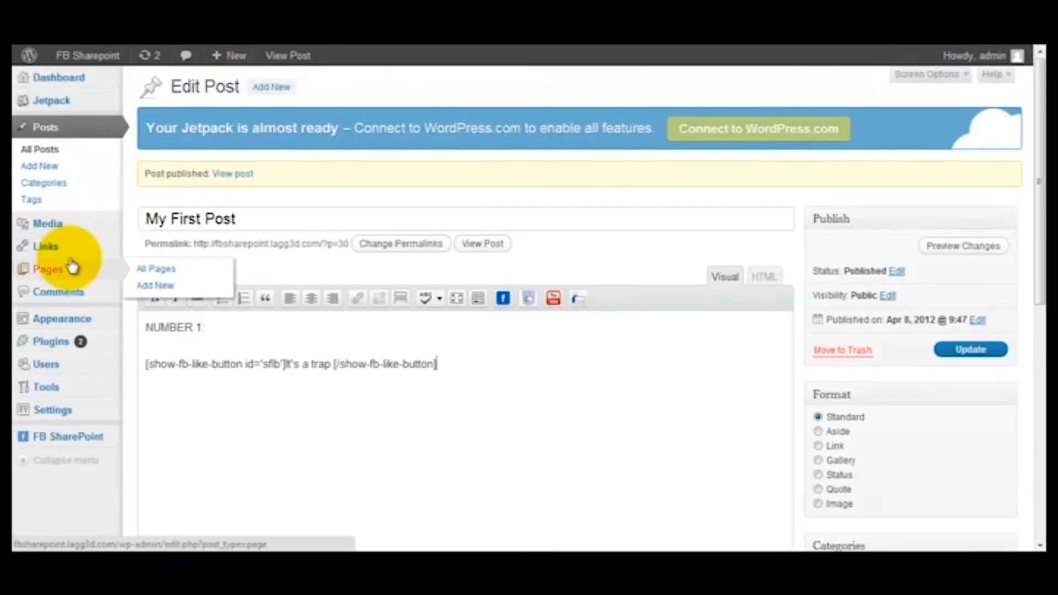
{"action": "left_click", "coordinate": [150, 285]}
{"action": "left_click", "coordinate": [526, 320]}
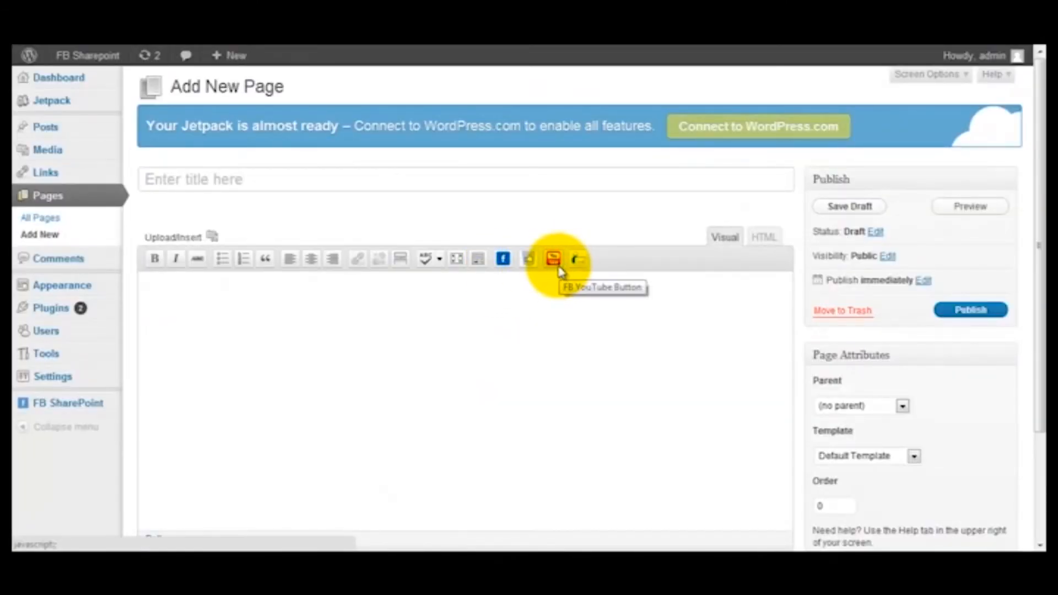
{"action": "left_click", "coordinate": [554, 260]}
{"action": "left_click", "coordinate": [502, 259]}
{"action": "left_click", "coordinate": [528, 262]}
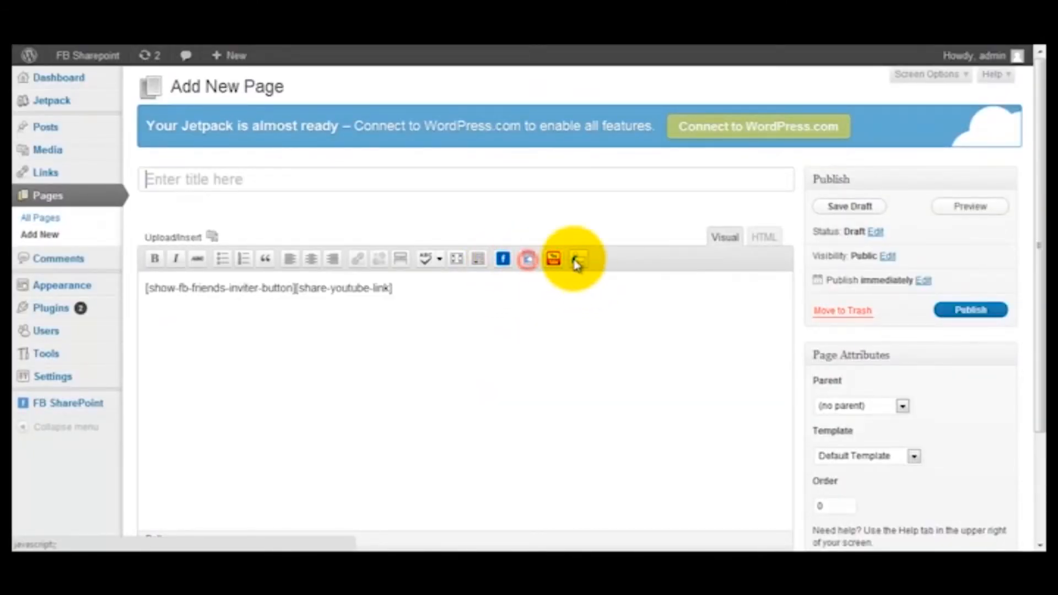